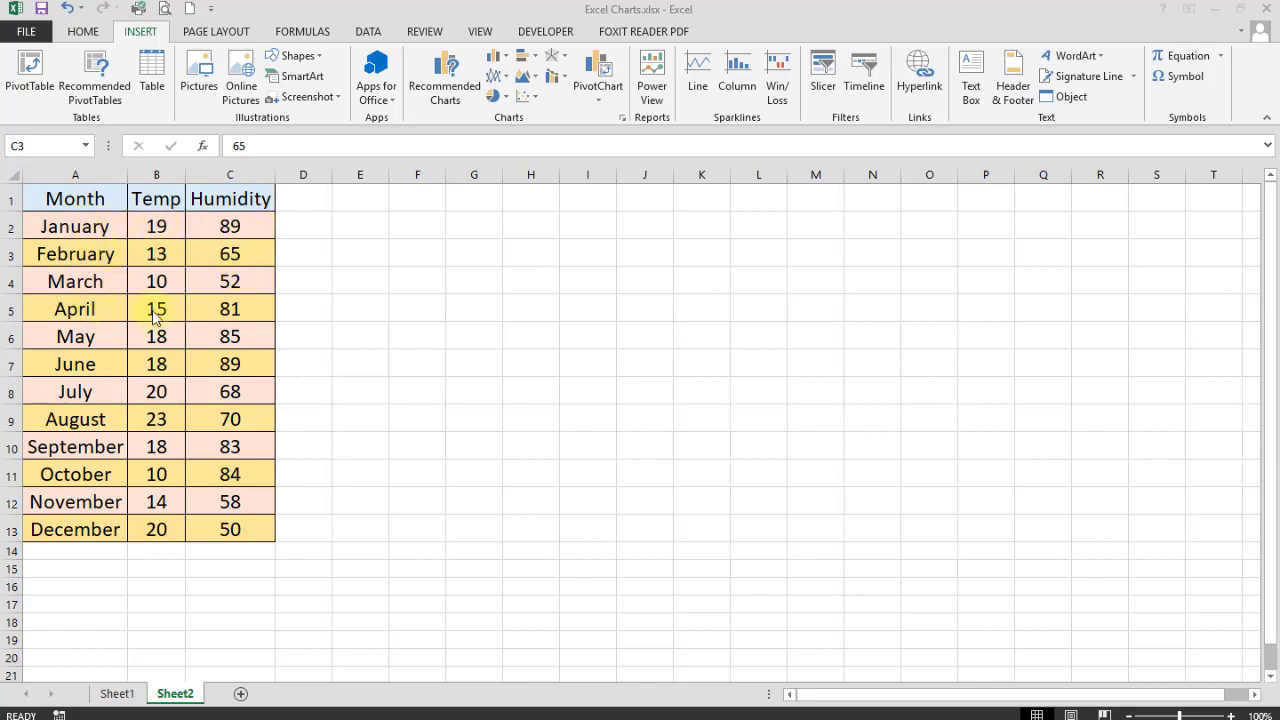
- Browse the chart types in the Insert Chart window, then close it without inserting anything
left_click(141, 37)
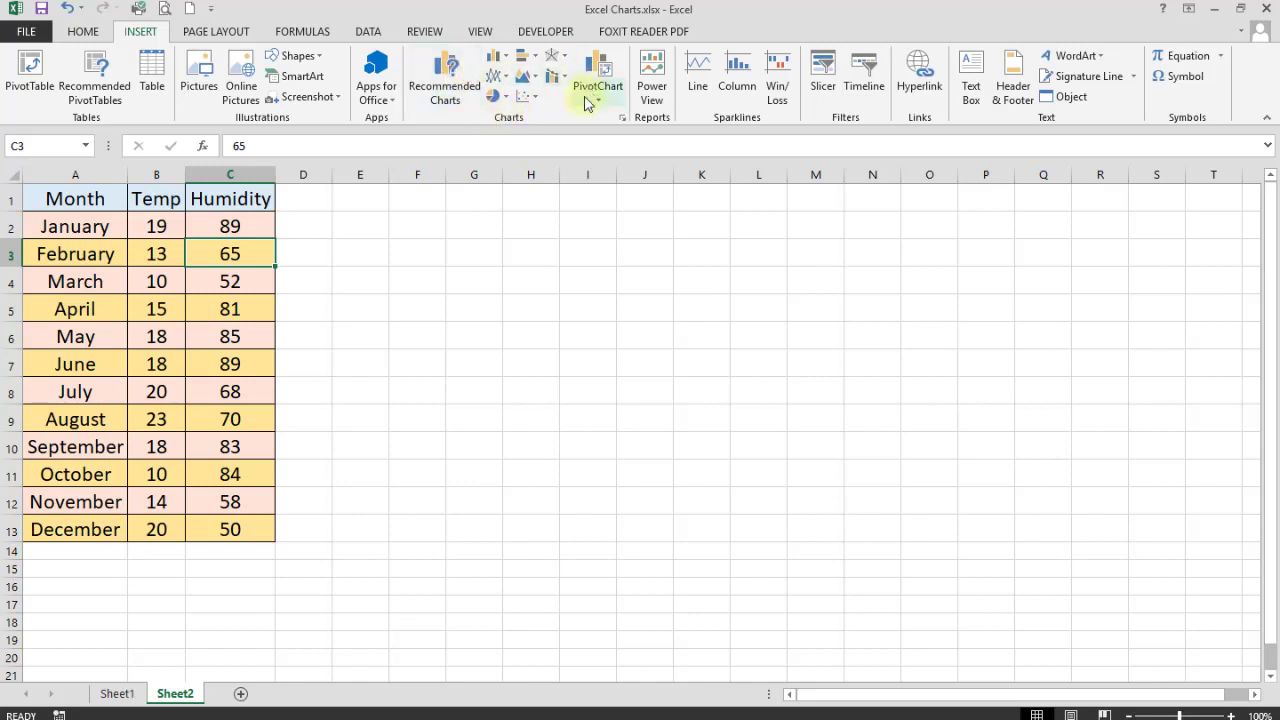
left_click(446, 80)
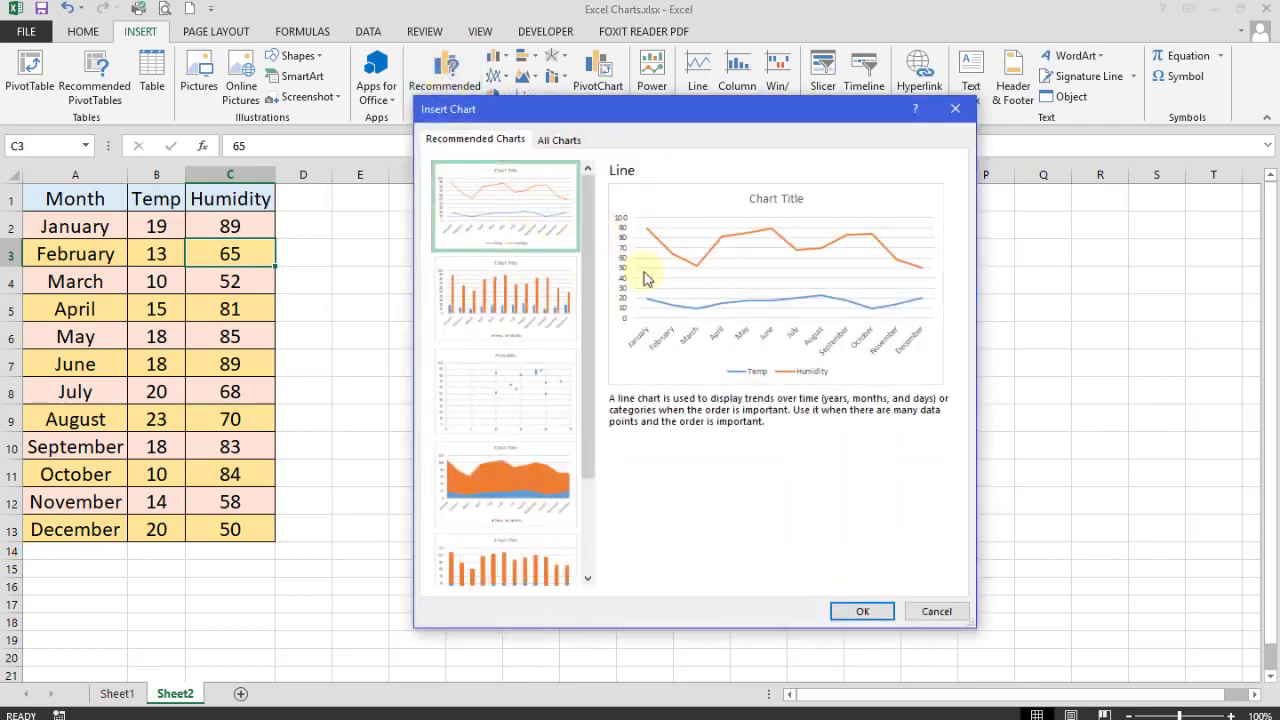
left_click(562, 140)
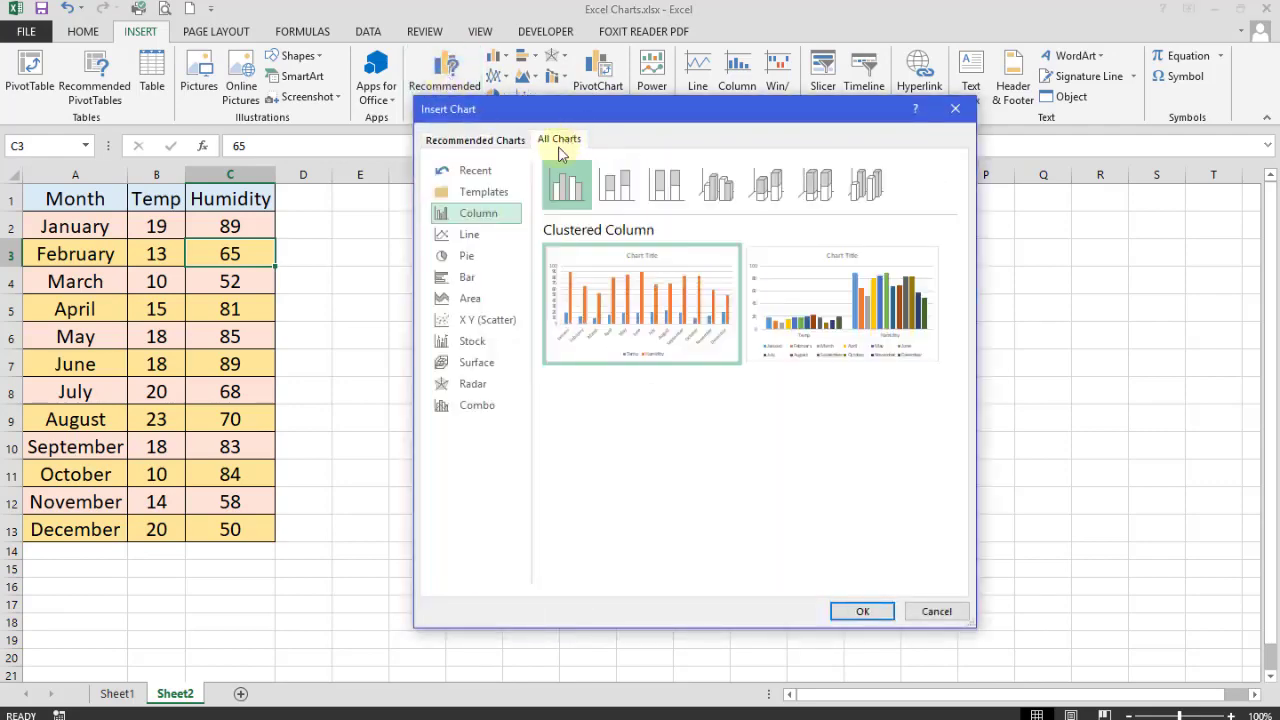
mouse_move(646, 256)
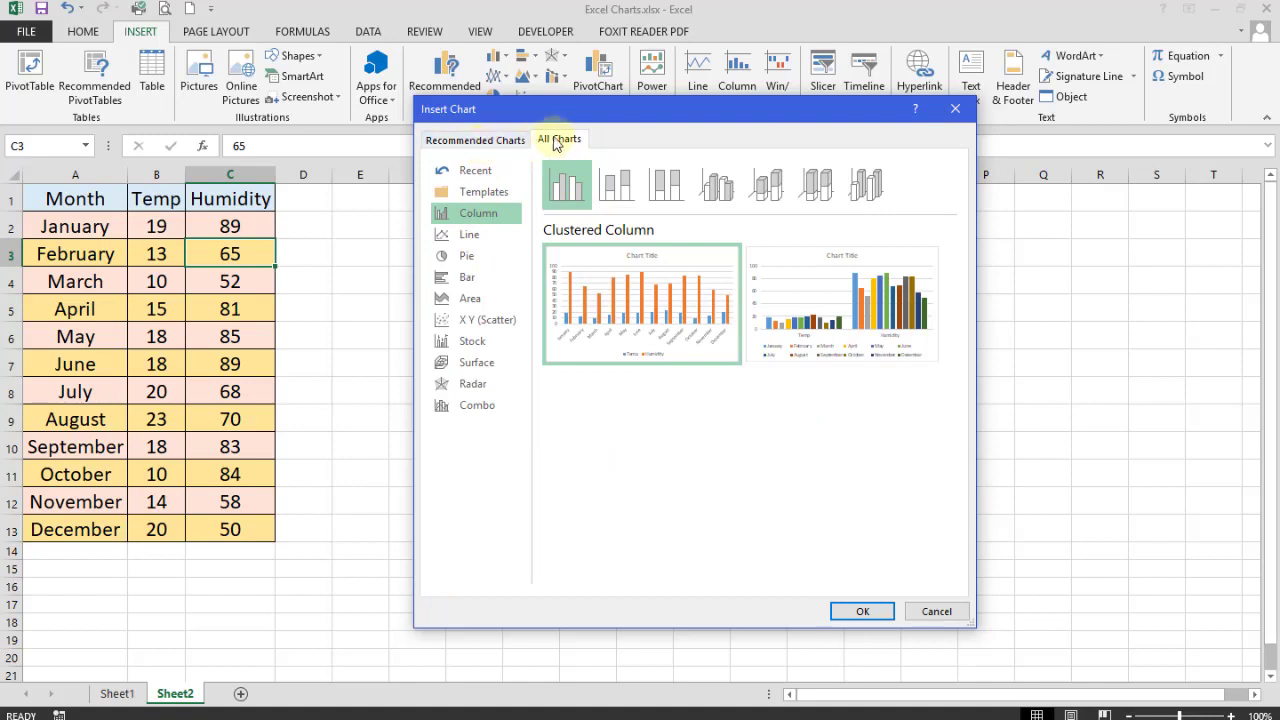
left_click(467, 236)
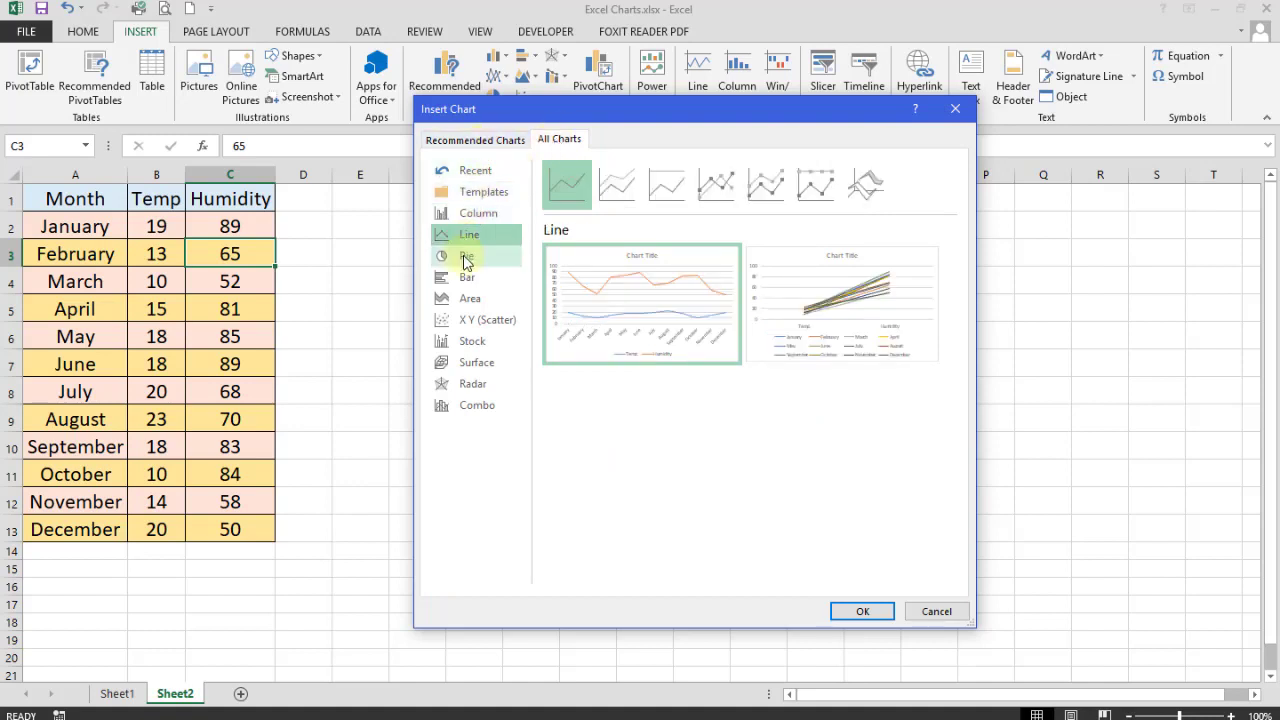
left_click(466, 256)
left_click(466, 278)
left_click(469, 298)
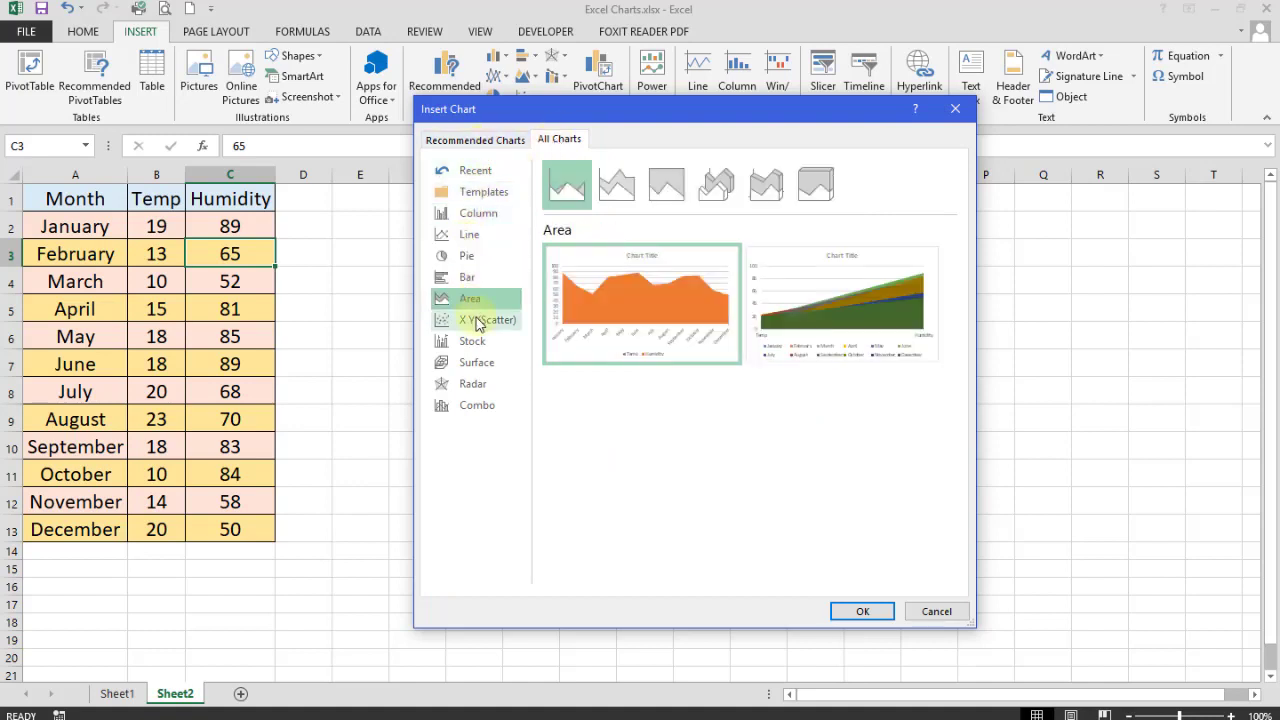
left_click(472, 320)
left_click(472, 341)
left_click(477, 362)
left_click(472, 384)
left_click(476, 405)
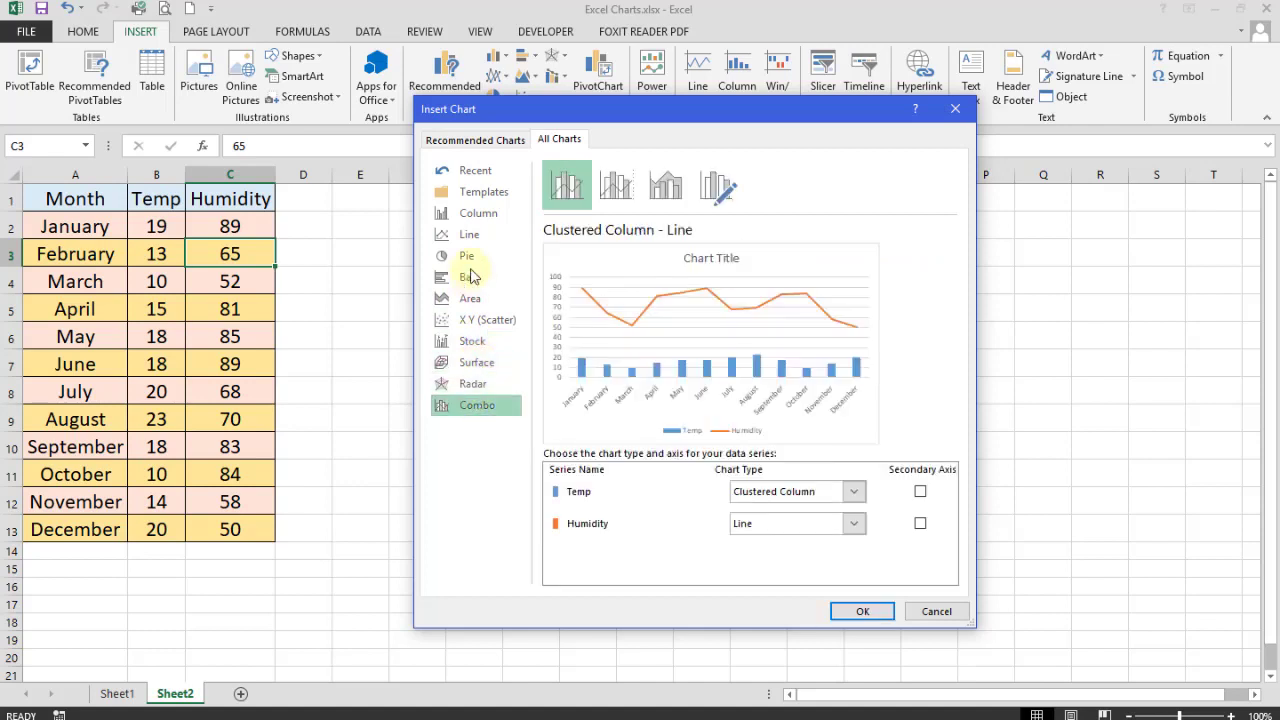
left_click(472, 214)
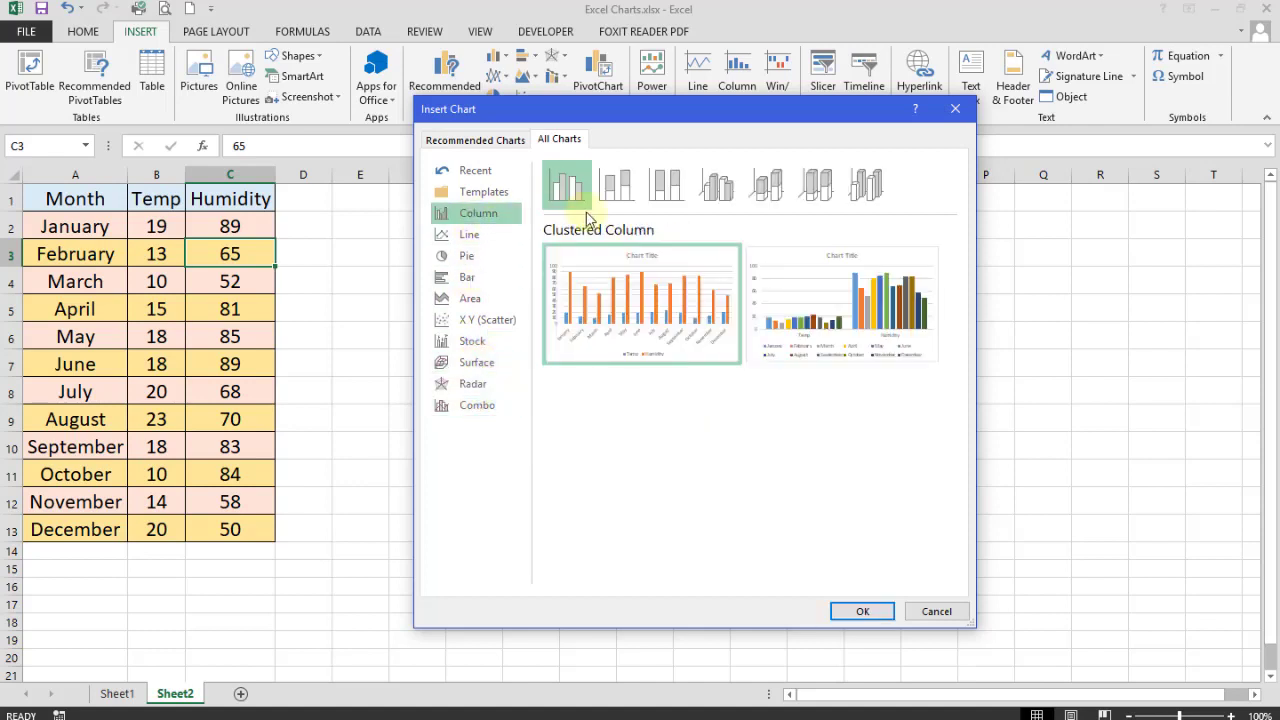
left_click(616, 188)
left_click(666, 188)
left_click(716, 188)
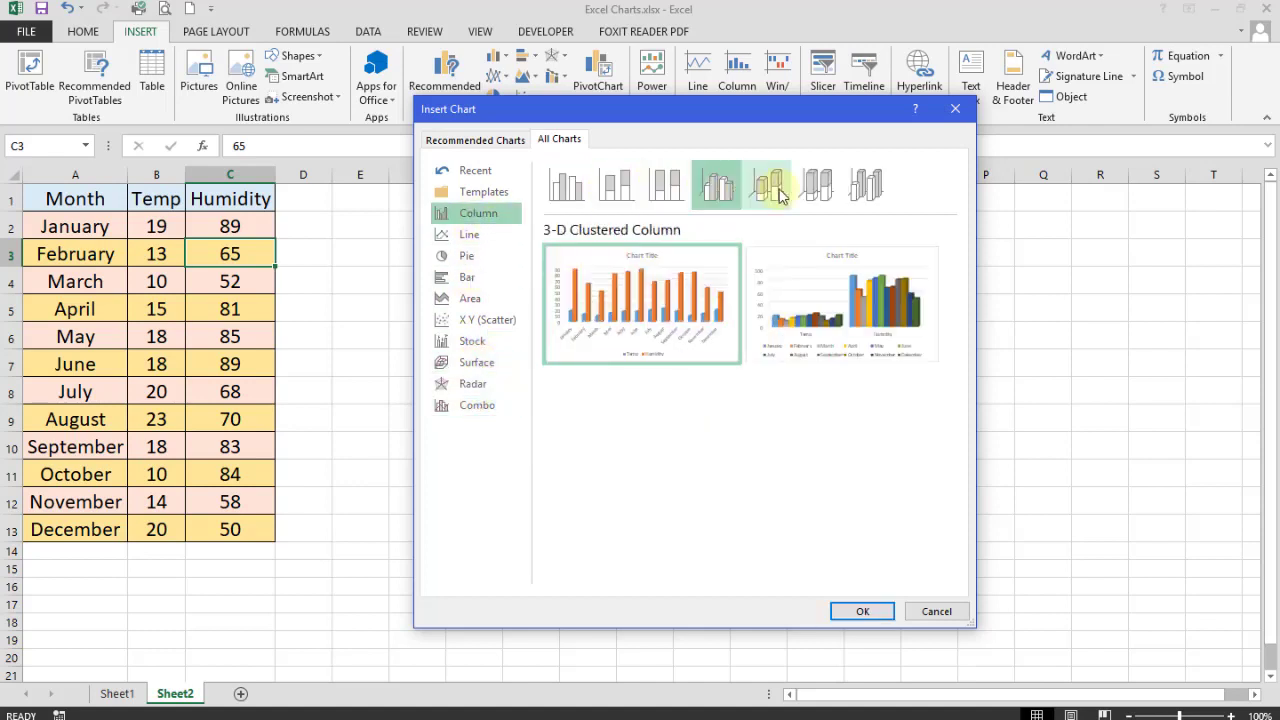
left_click(820, 193)
left_click(866, 183)
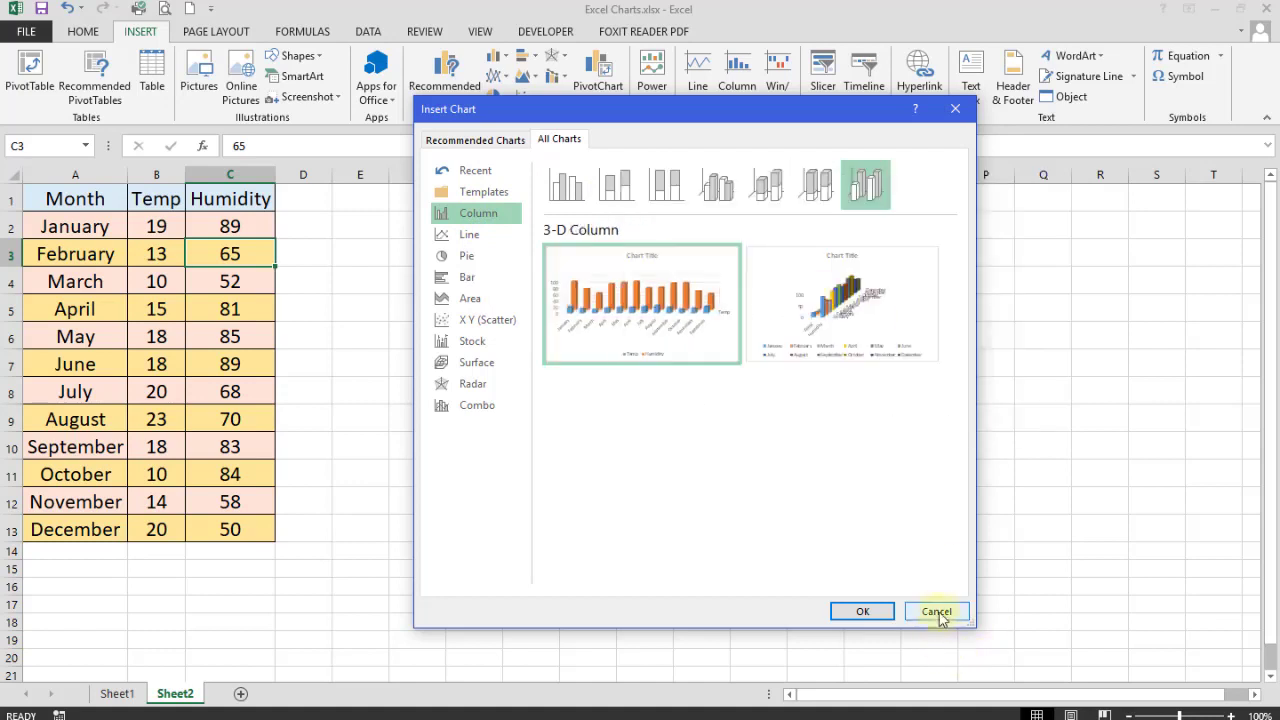
left_click(937, 611)
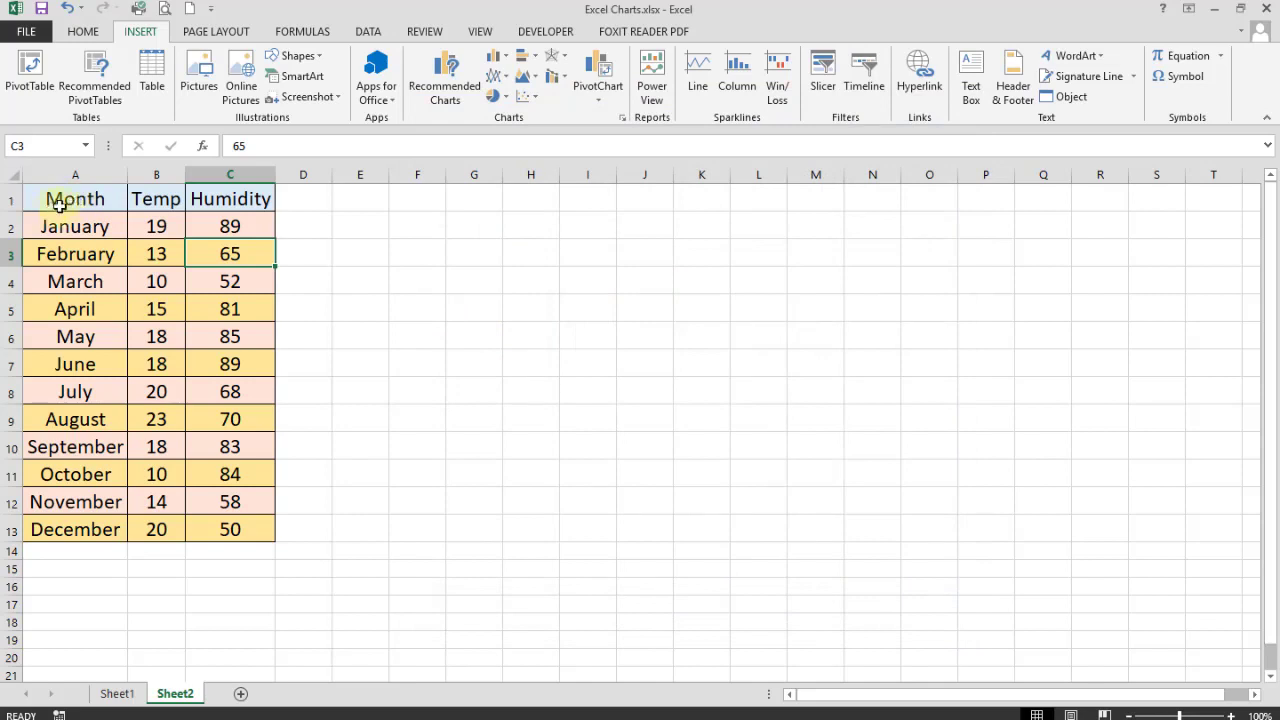
- Select months A1:A13 plus Temp values B1:B13 and insert a 3-D Clustered Column chart
left_click_drag(73, 199, 100, 530)
left_click_drag(155, 203, 162, 526)
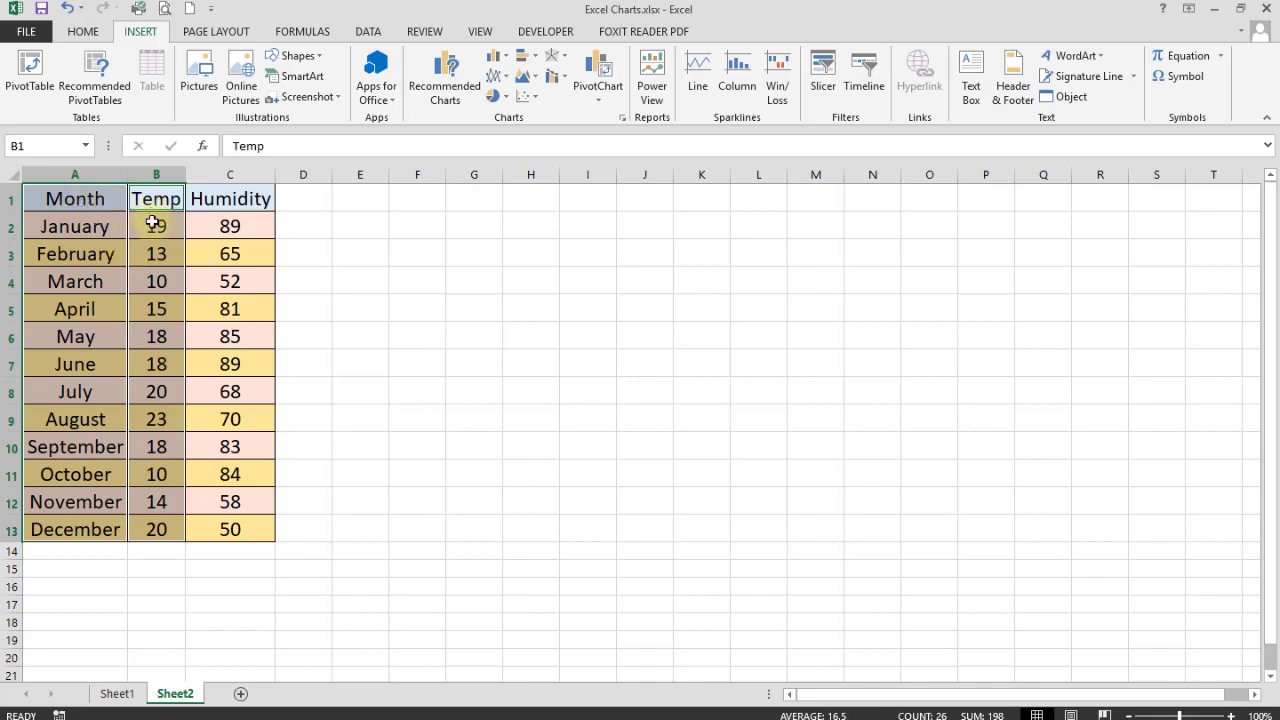
left_click(447, 80)
left_click(568, 141)
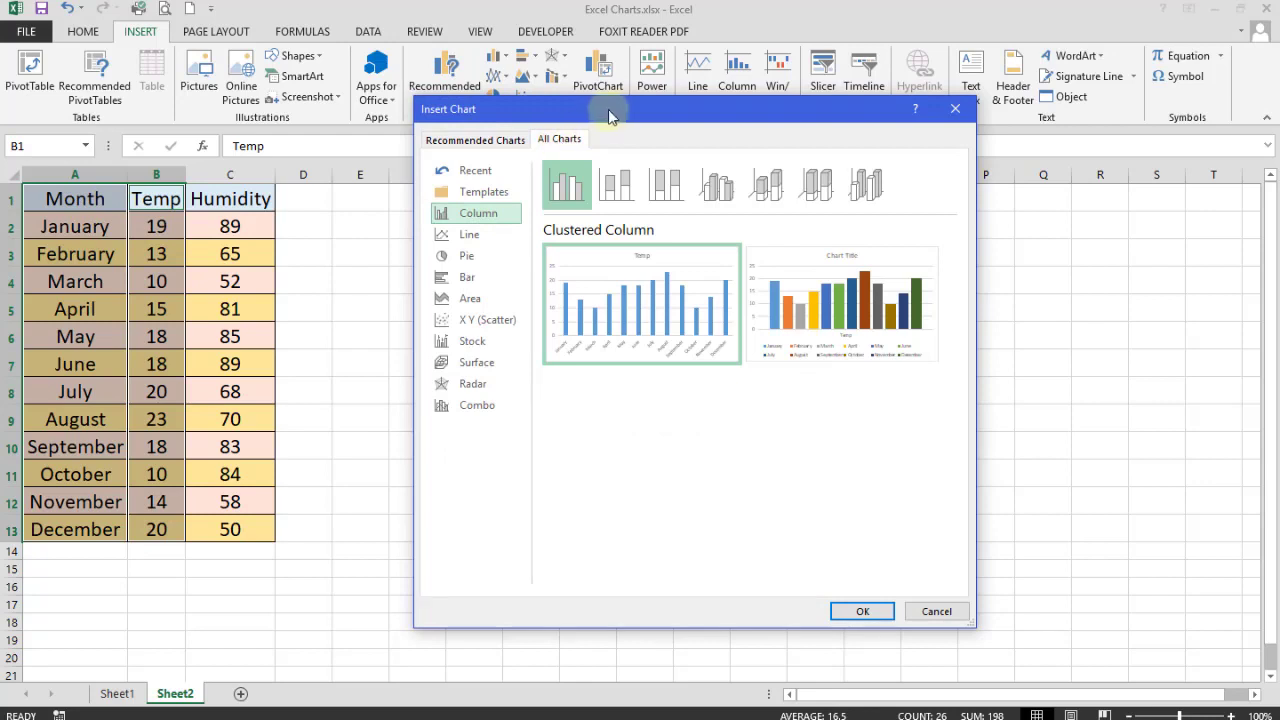
left_click_drag(608, 109, 618, 118)
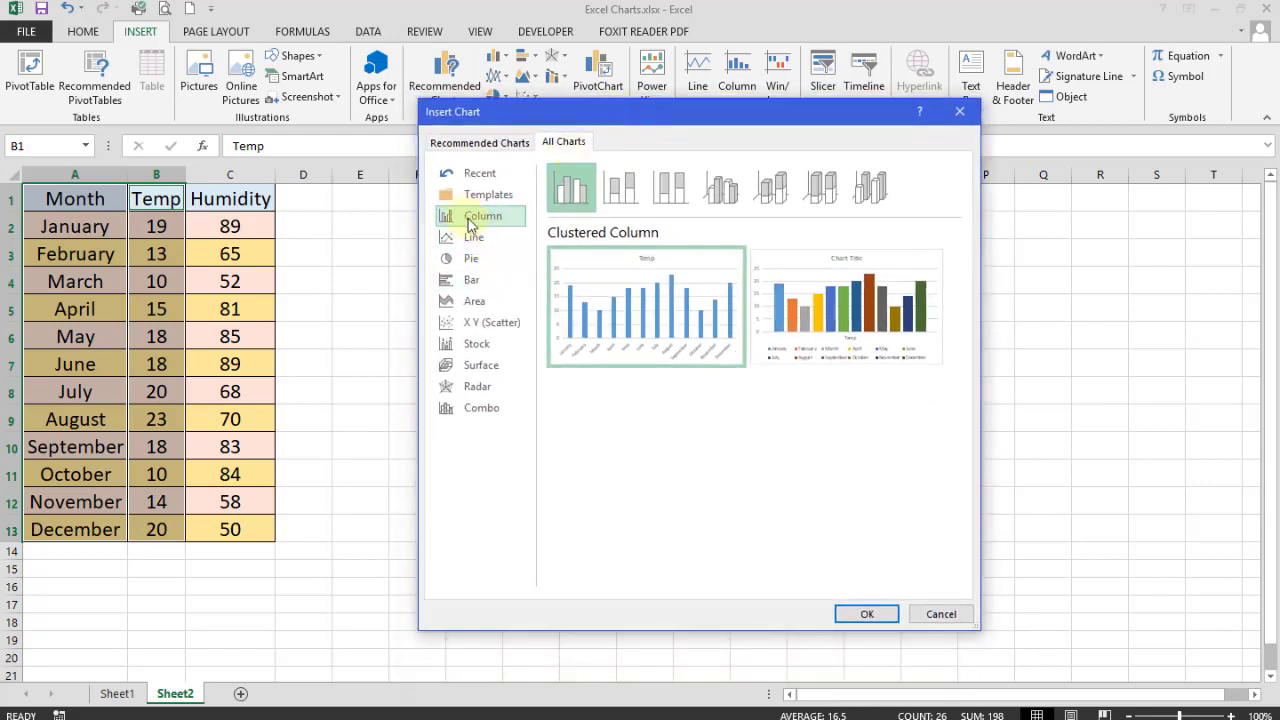
left_click(722, 191)
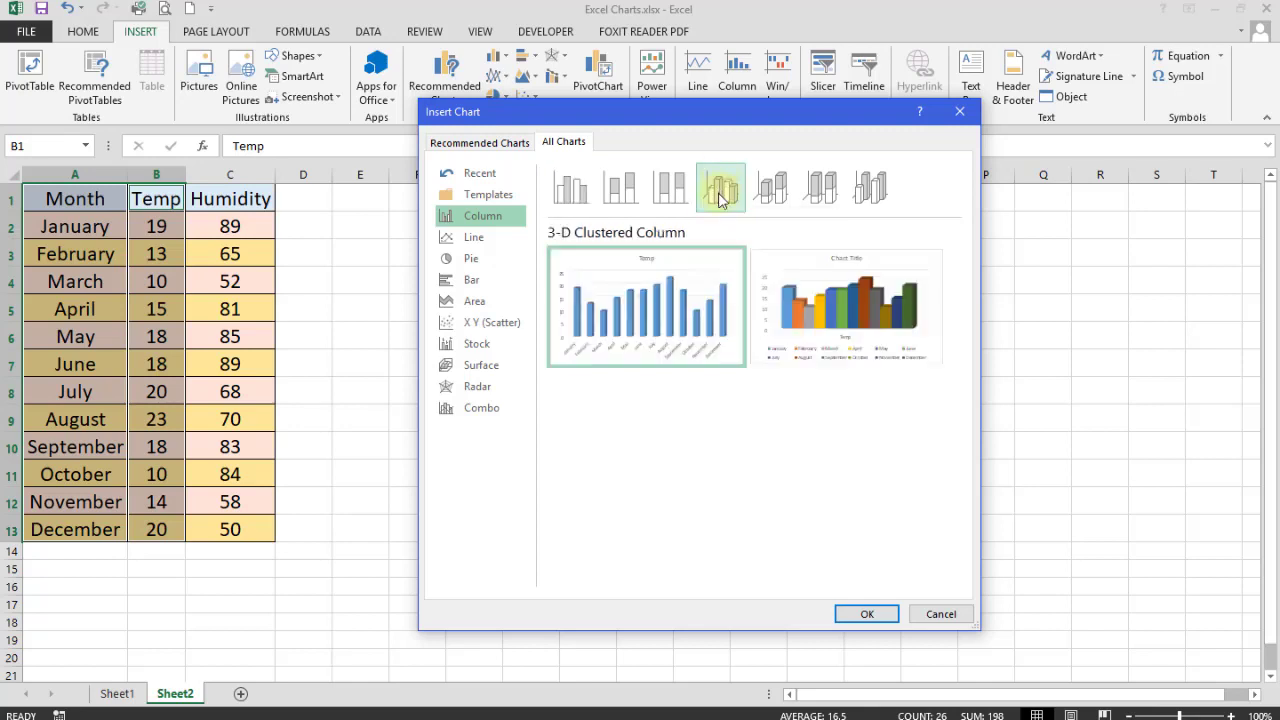
mouse_move(577, 323)
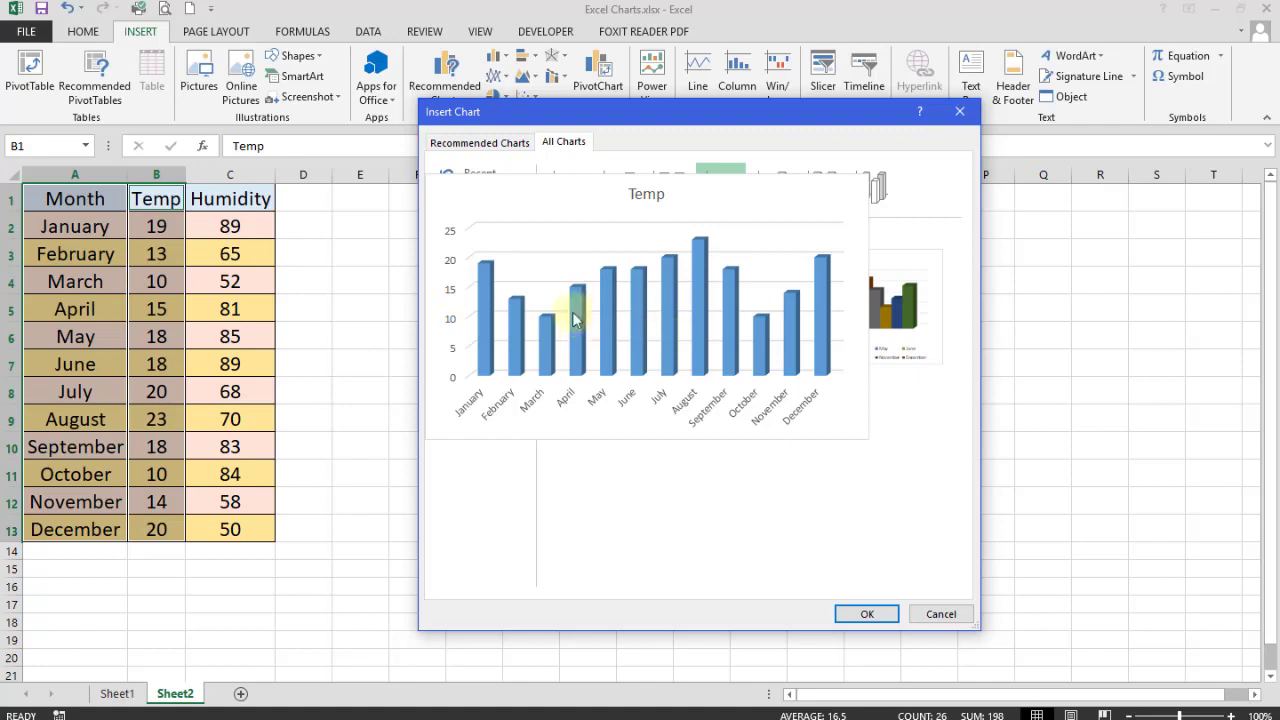
mouse_move(860, 306)
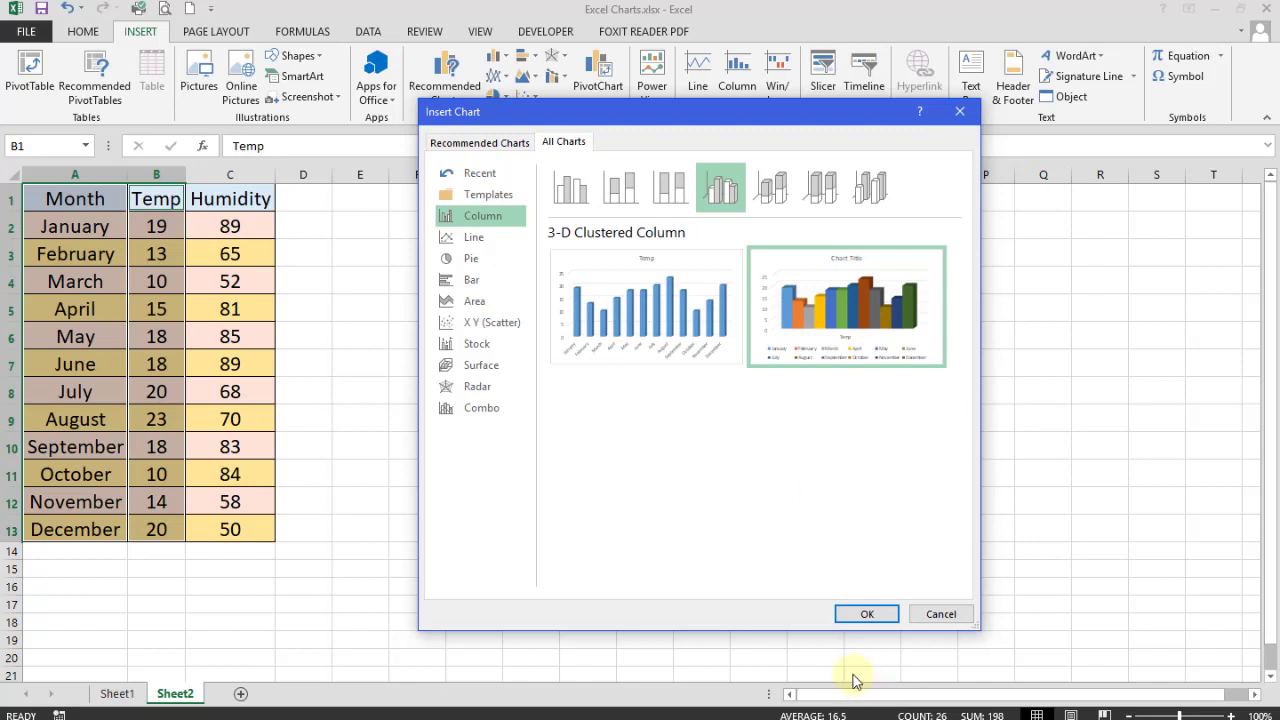
mouse_move(651, 322)
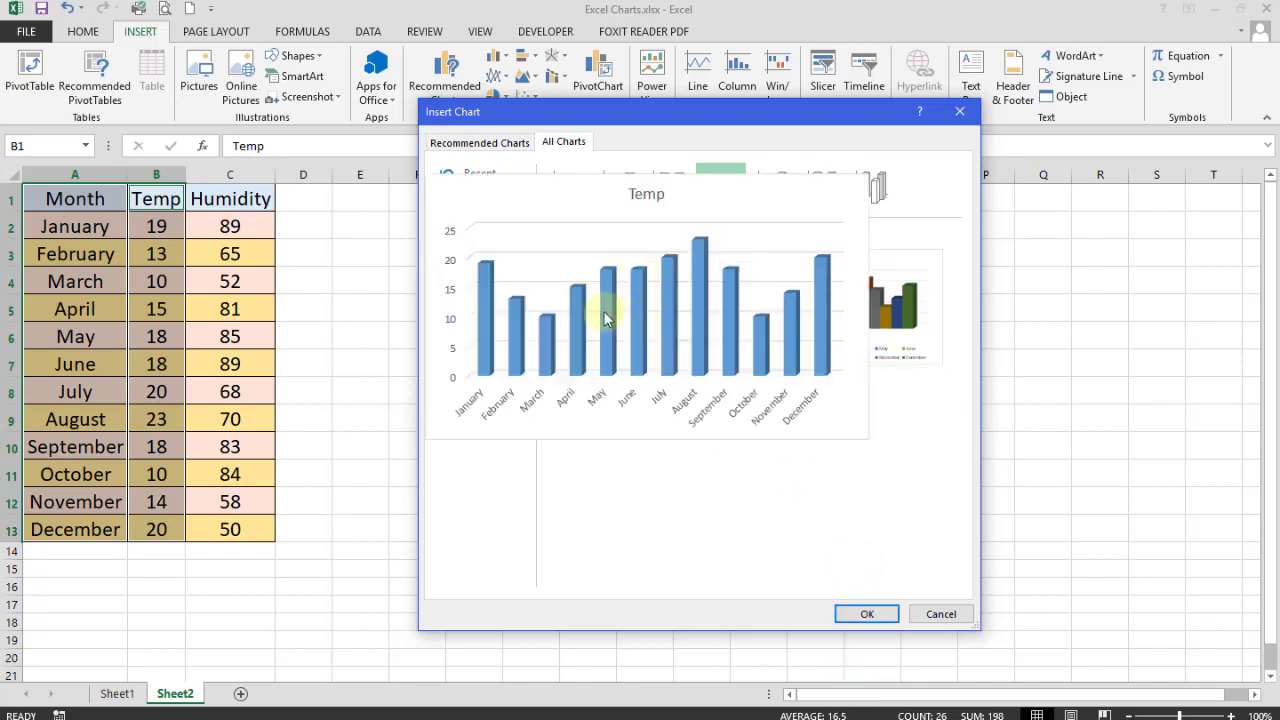
left_click(866, 614)
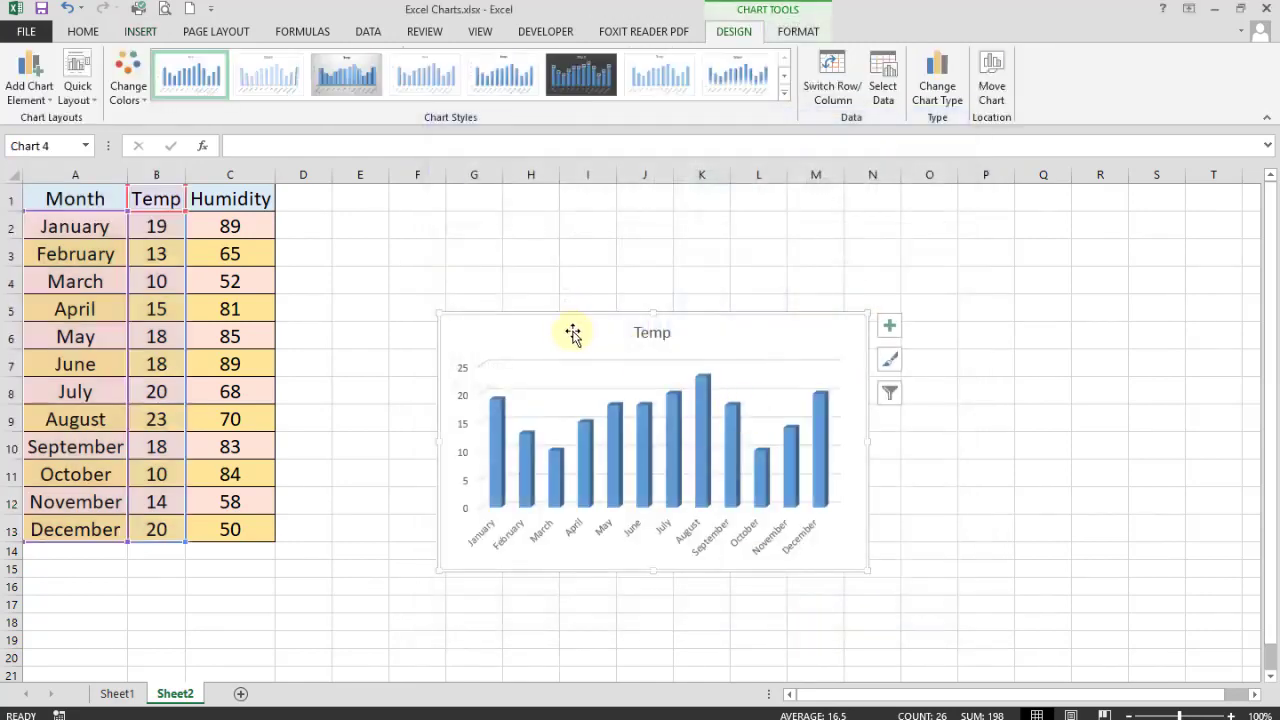
- Move the Temp chart up, enlarge it, and place it beside the table across columns E–L
left_click_drag(569, 340, 576, 235)
left_click(686, 552)
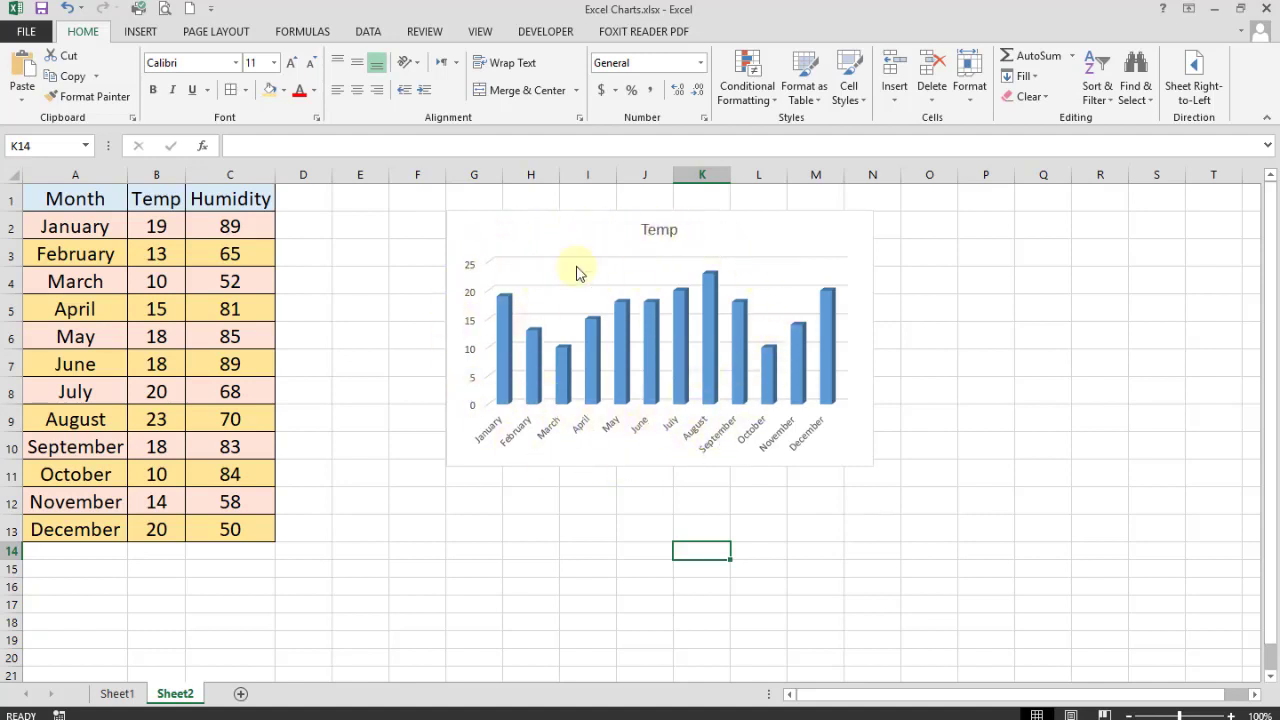
left_click(534, 227)
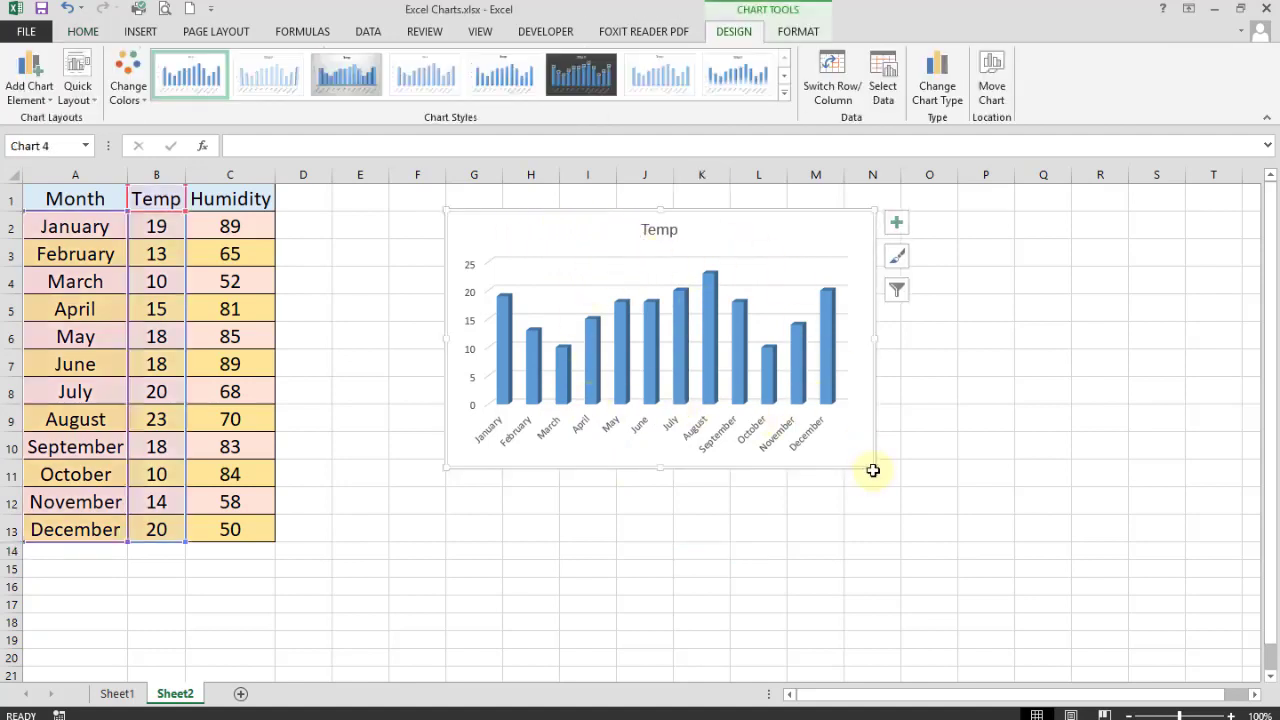
left_click_drag(874, 466, 929, 503)
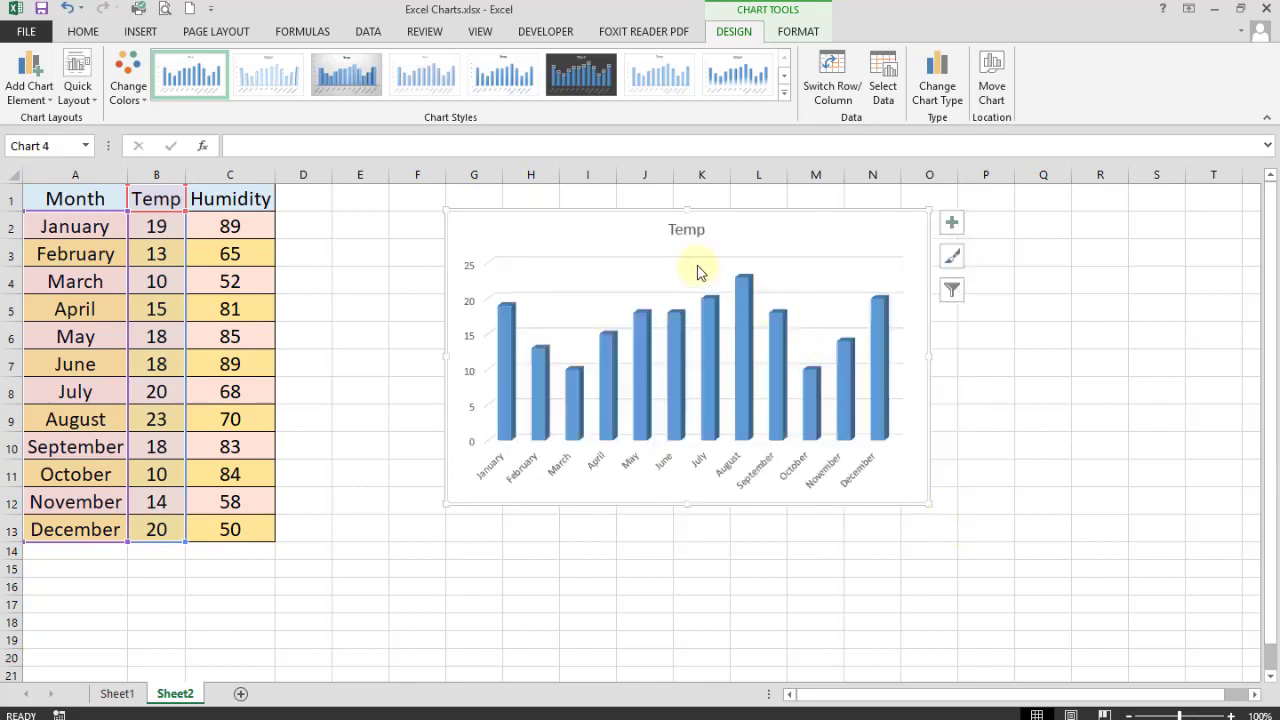
mouse_move(617, 232)
left_mouse_down()
mouse_move(523, 217)
mouse_move(505, 233)
left_mouse_up()
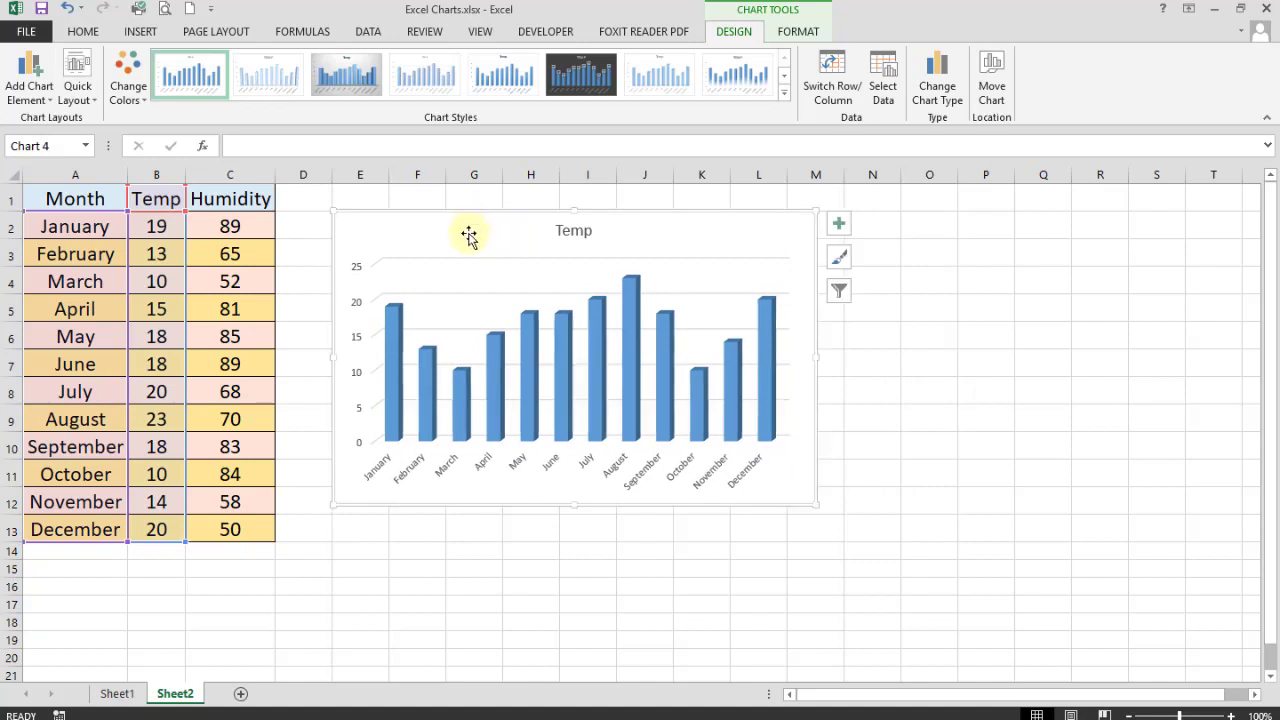
left_click(568, 233)
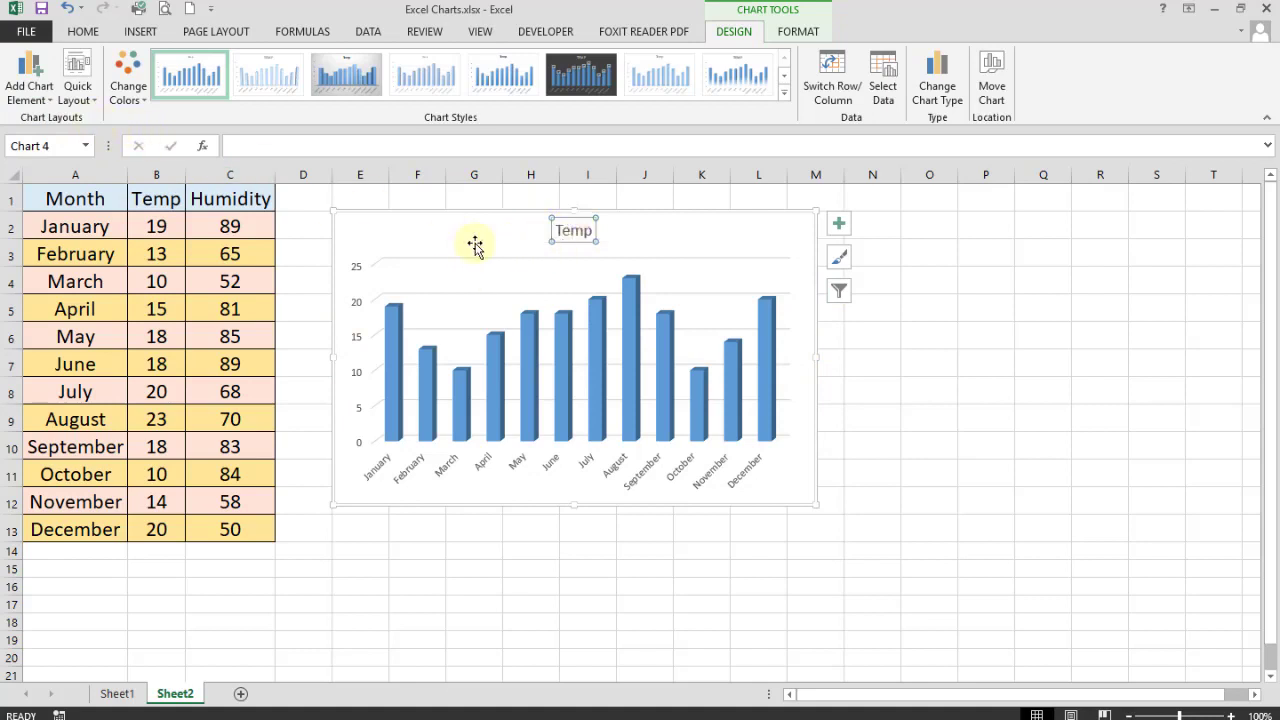
left_click(422, 240)
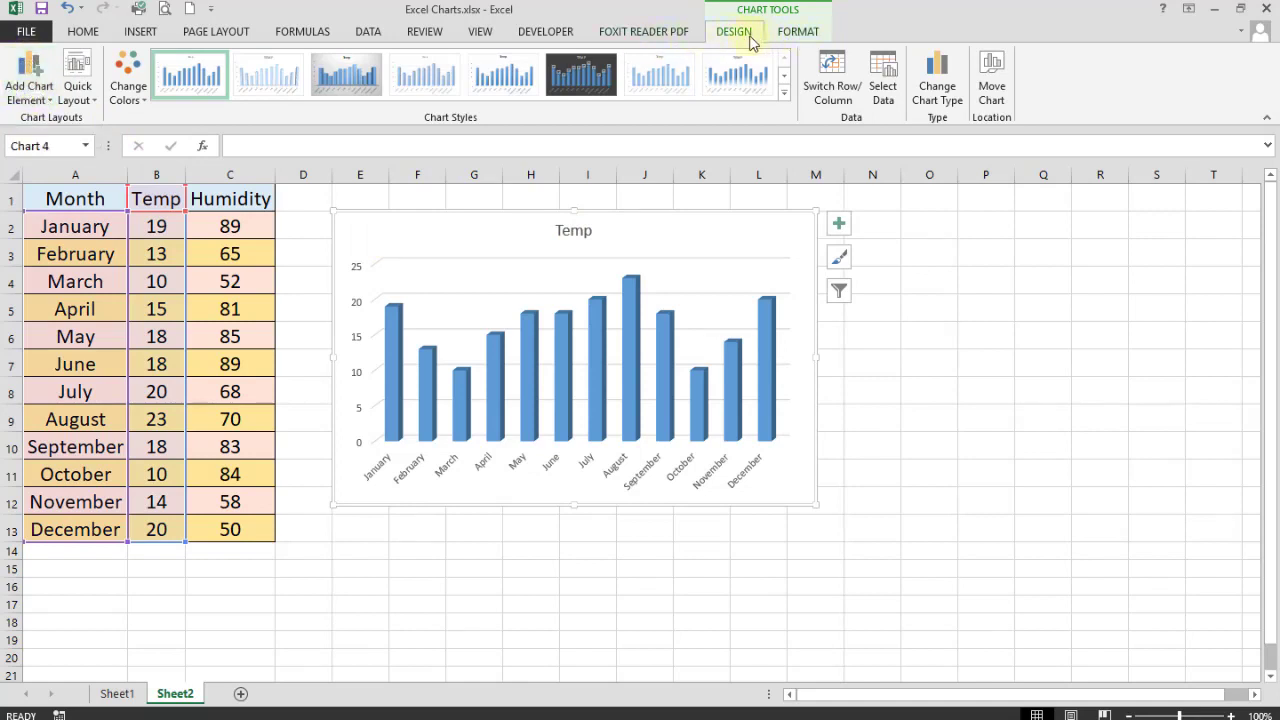
left_click(1026, 299)
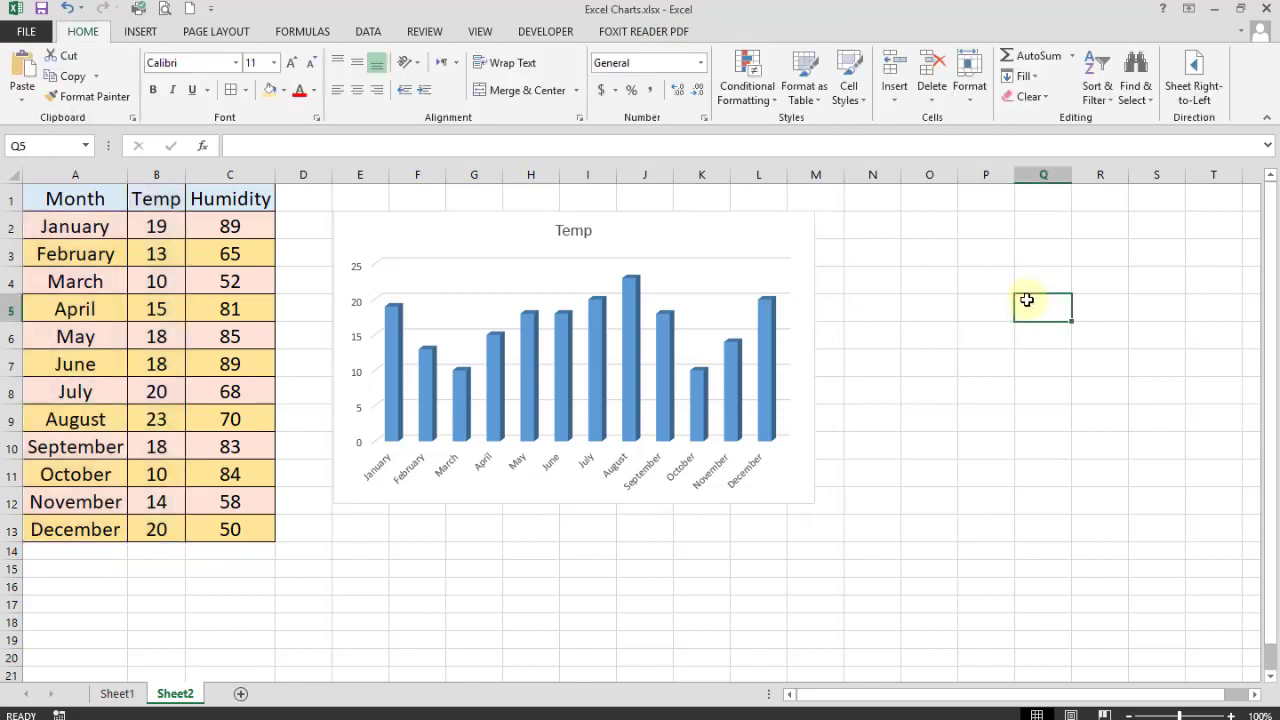
- Add a chart title above the chart and change its text from Temp to 'Month / Temp'
left_click(680, 237)
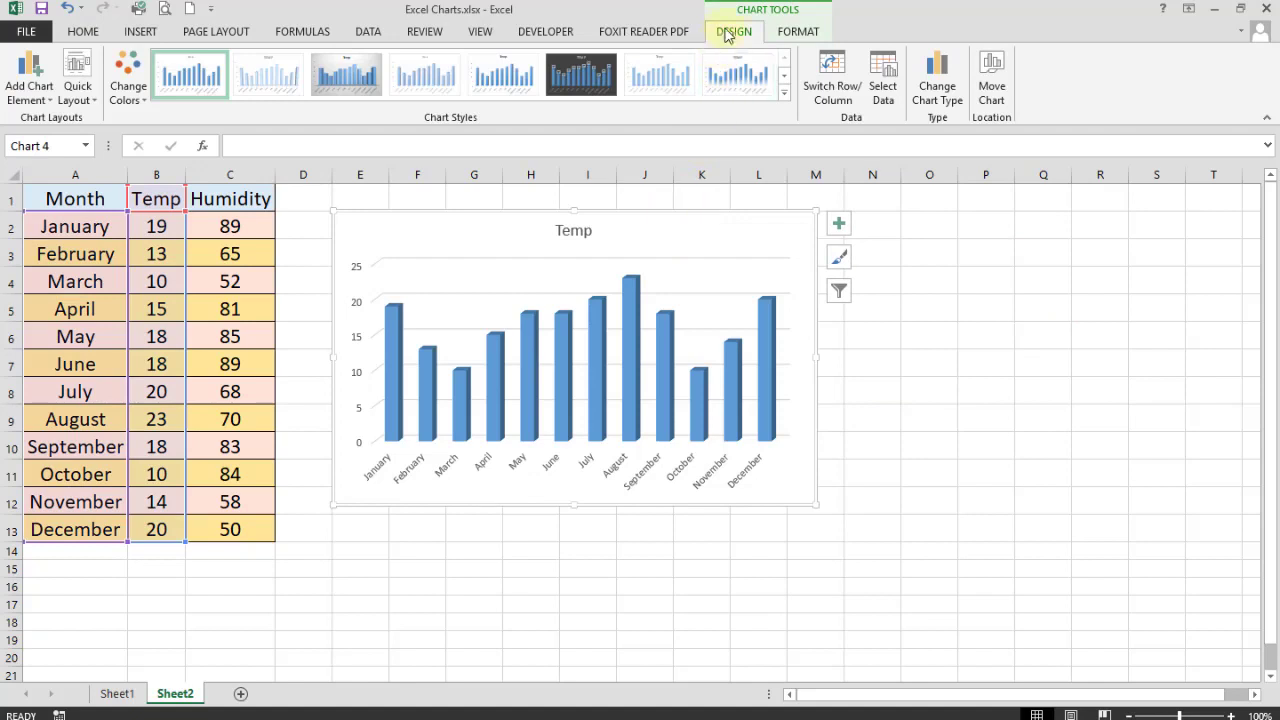
left_click(45, 107)
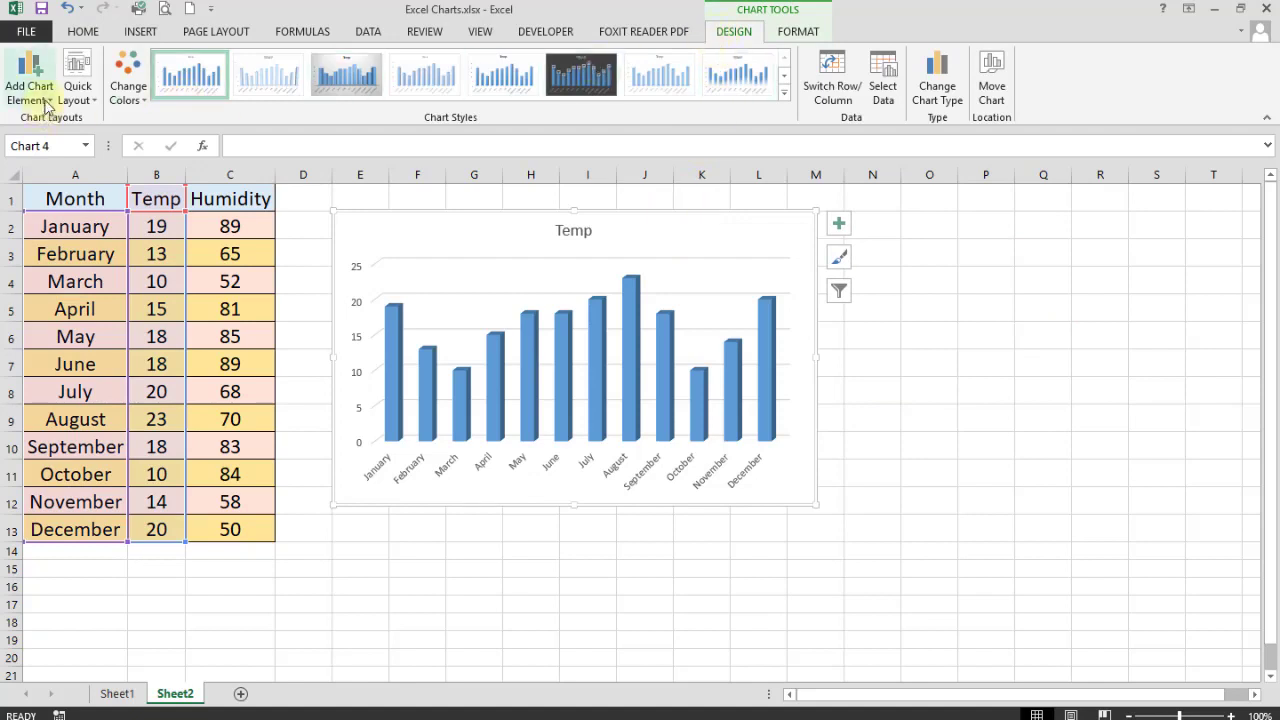
left_click(48, 108)
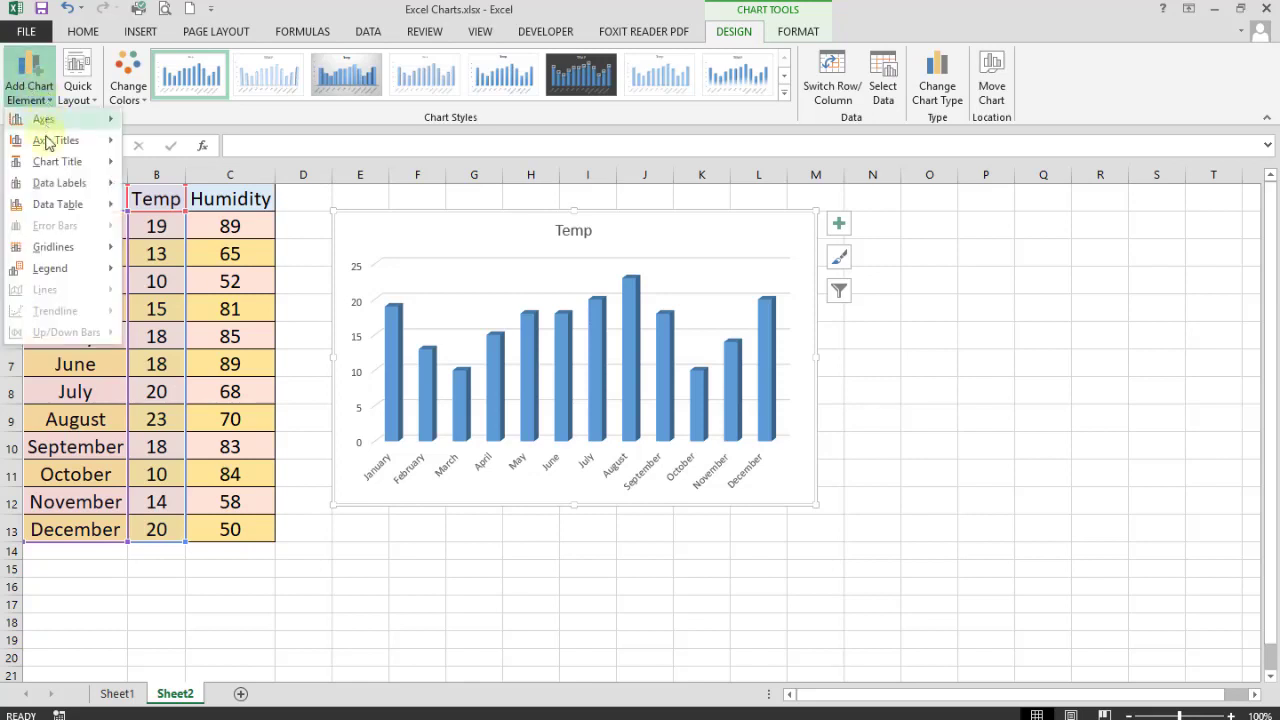
mouse_move(59, 148)
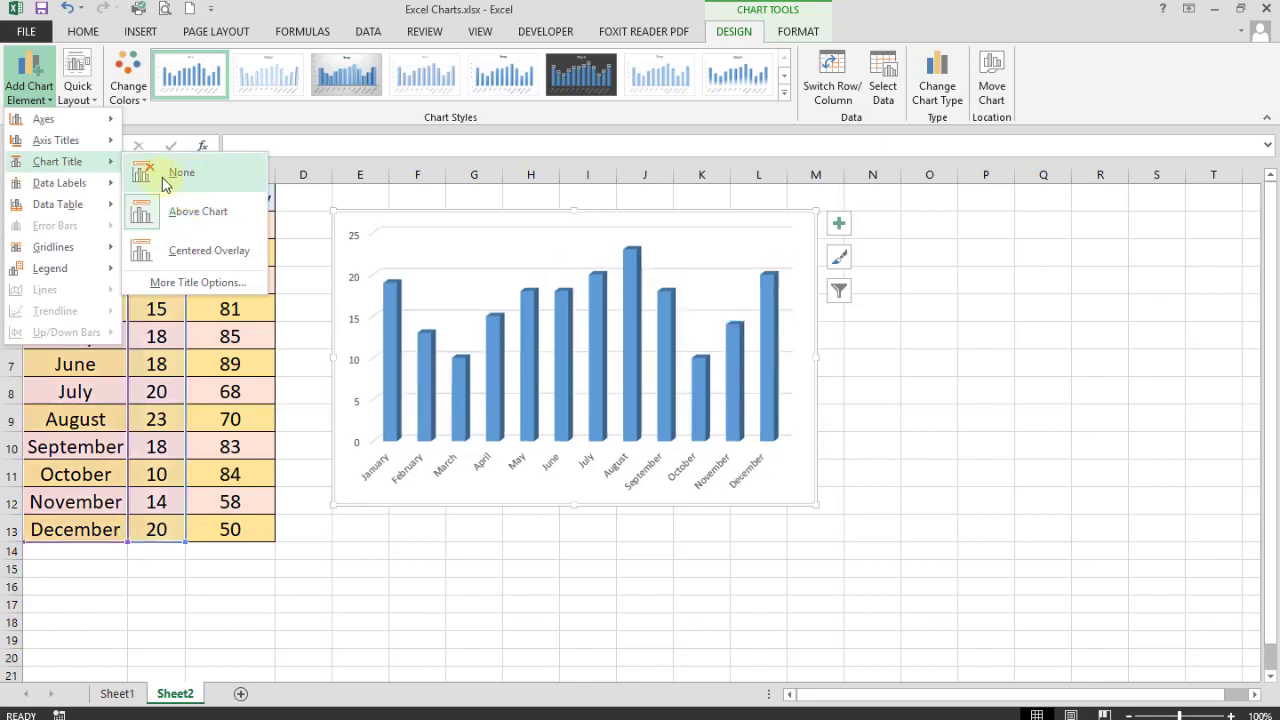
left_click(168, 212)
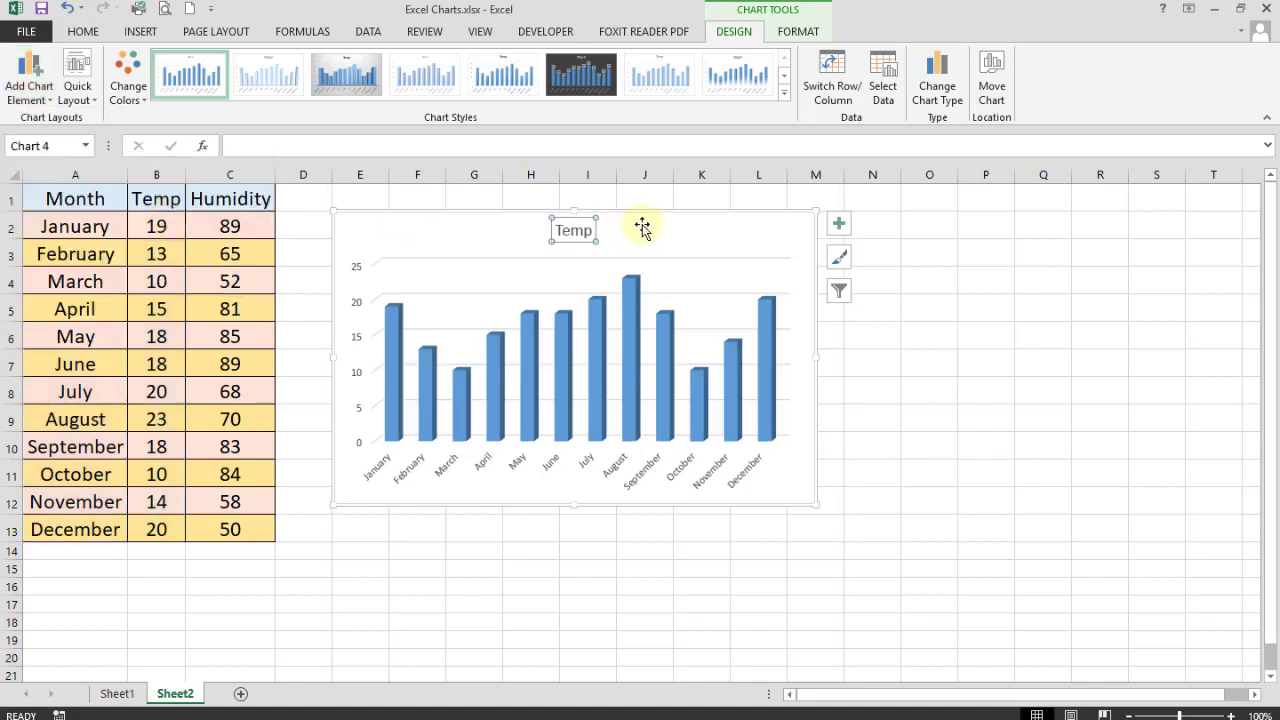
double_click(576, 231)
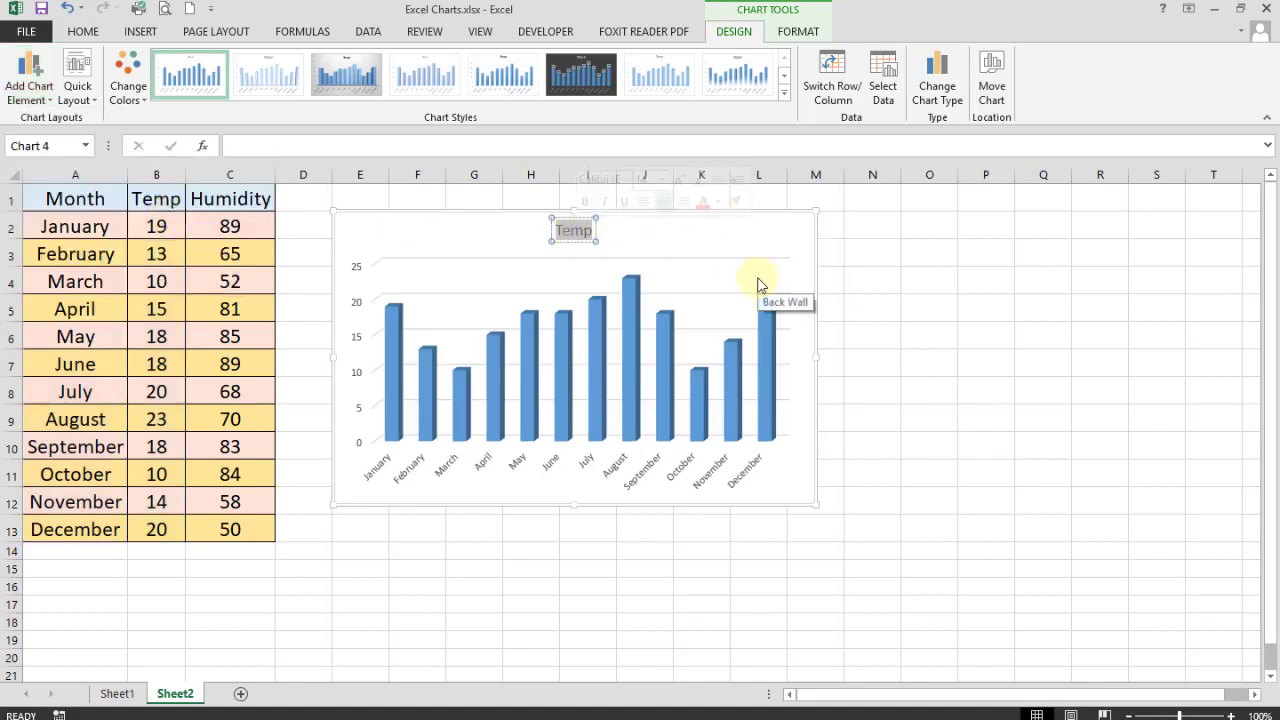
type("MO")
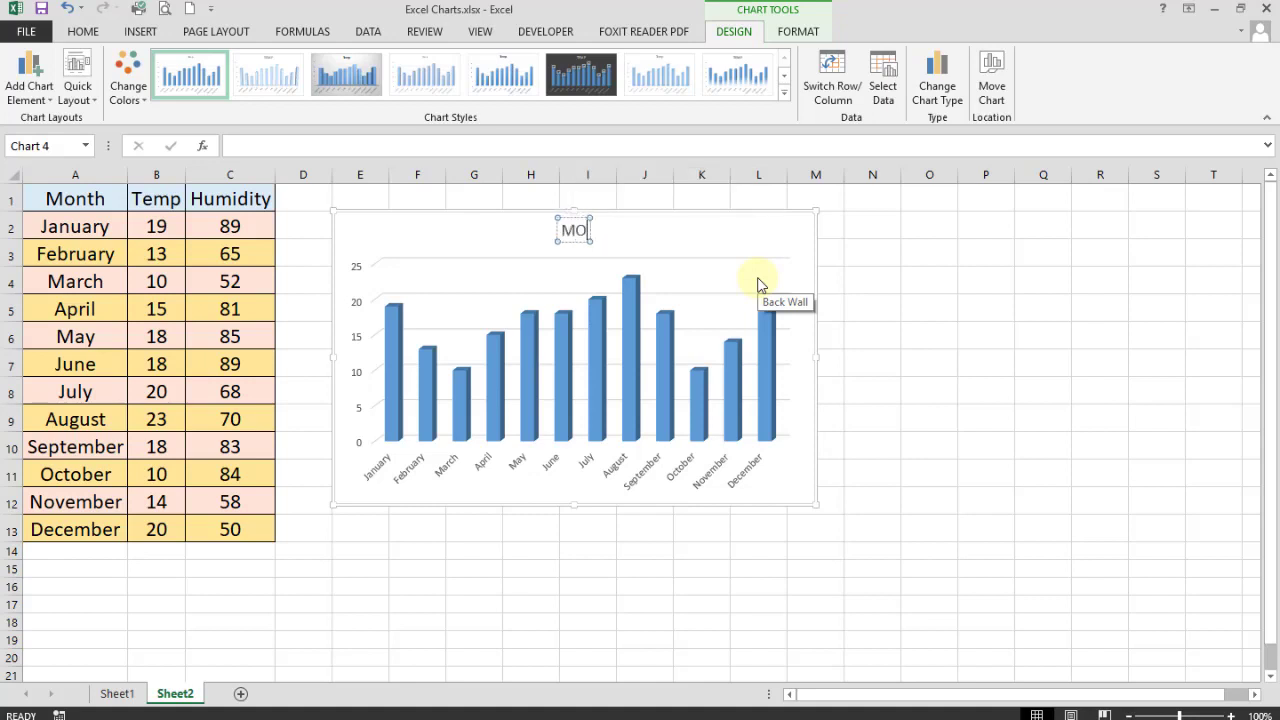
key("BackSpace")
type("onth")
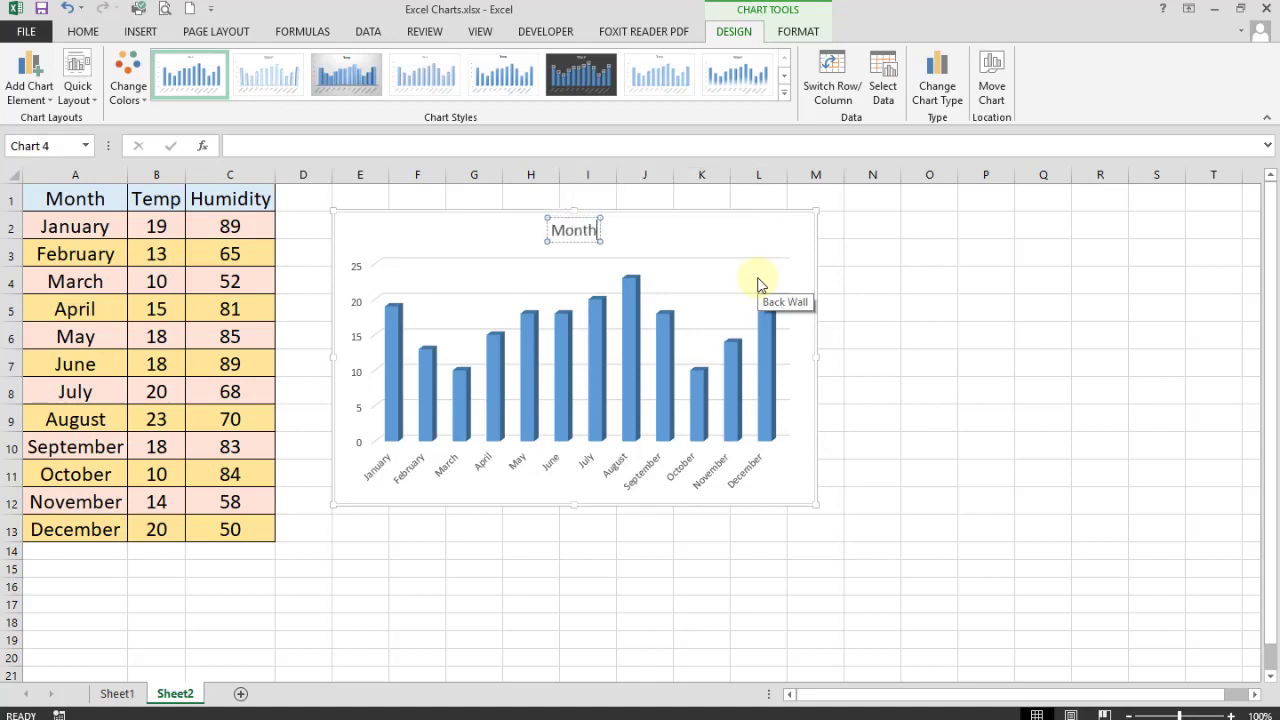
type(" /")
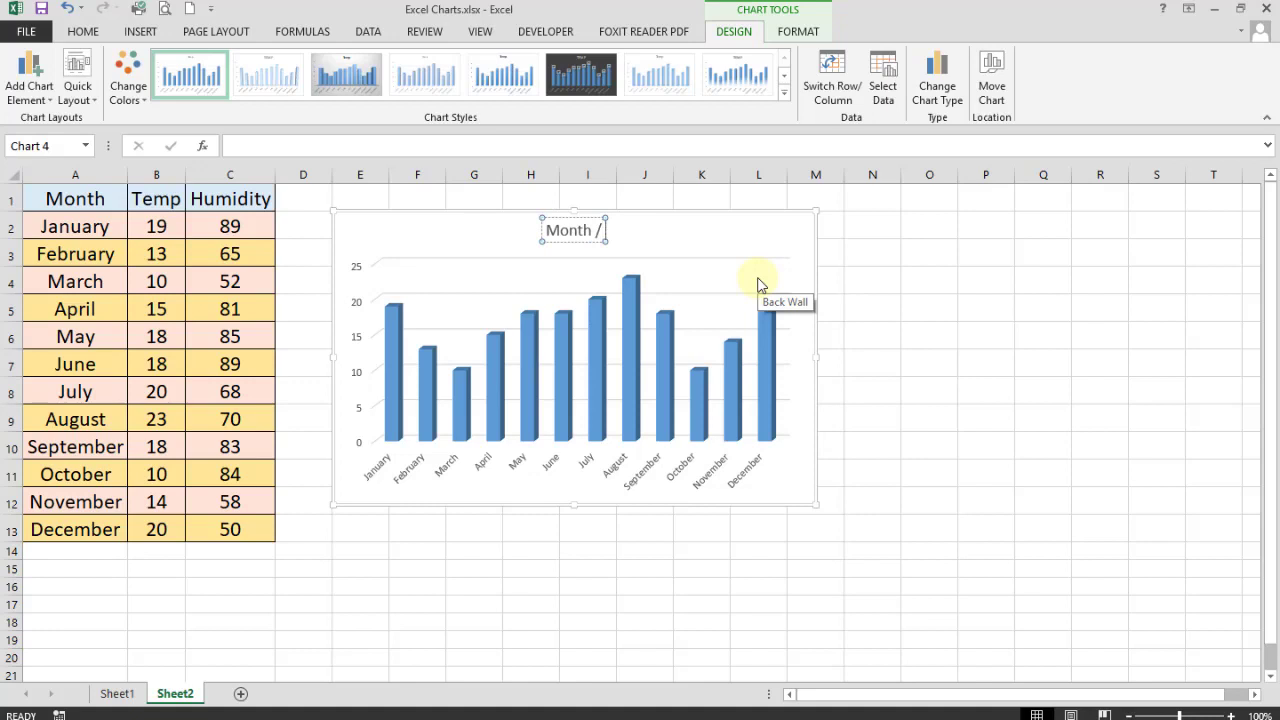
type(" Temp")
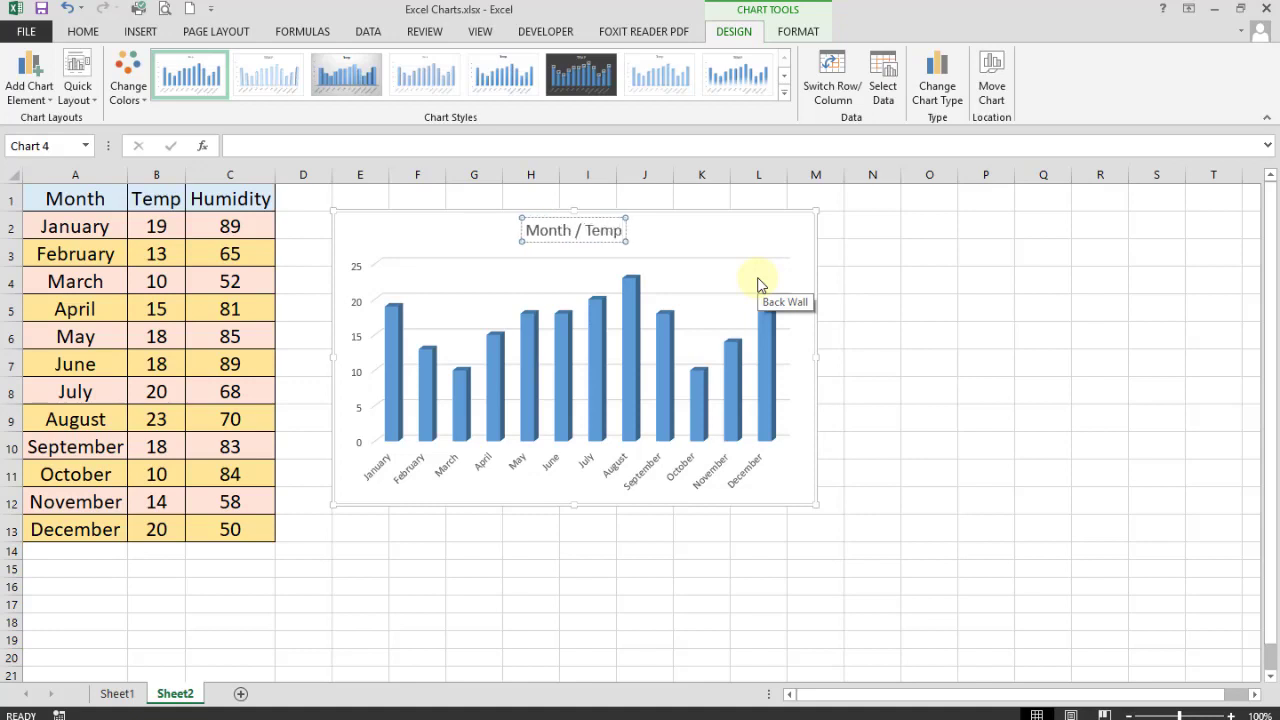
left_click(682, 232)
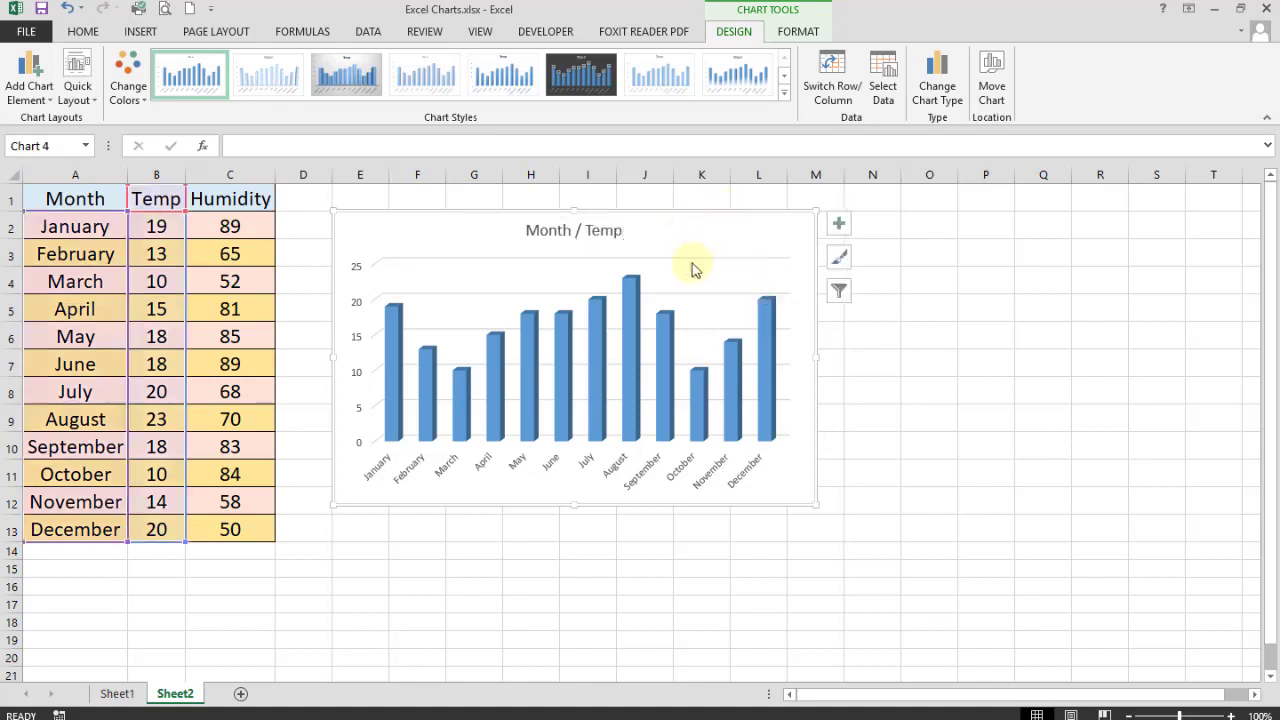
- Add a primary horizontal axis title reading 'Months'
left_click(48, 104)
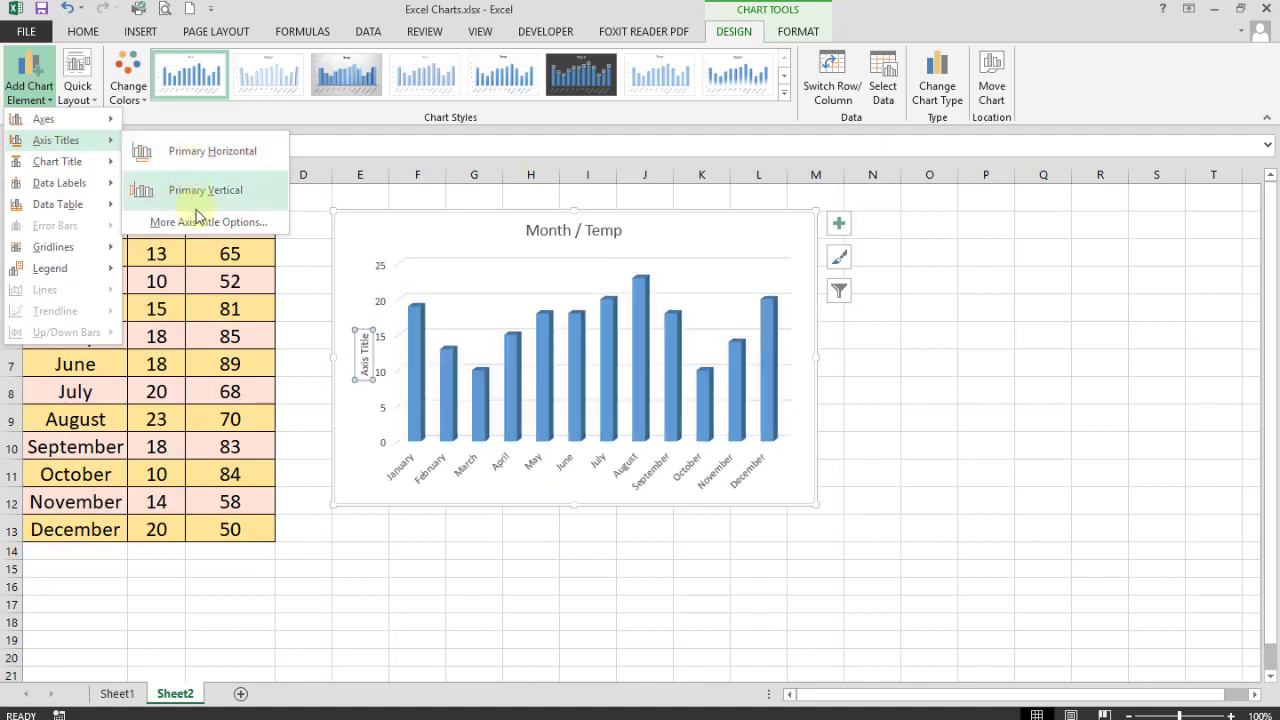
left_click(205, 160)
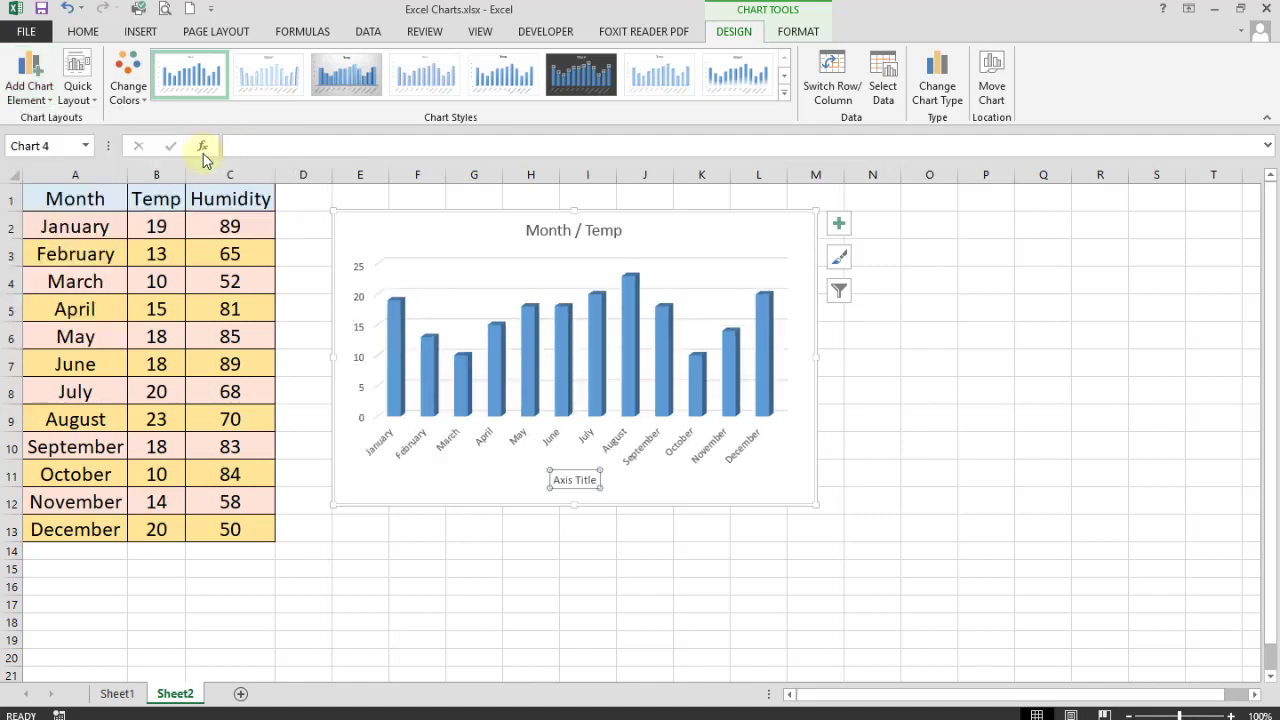
triple_click(575, 480)
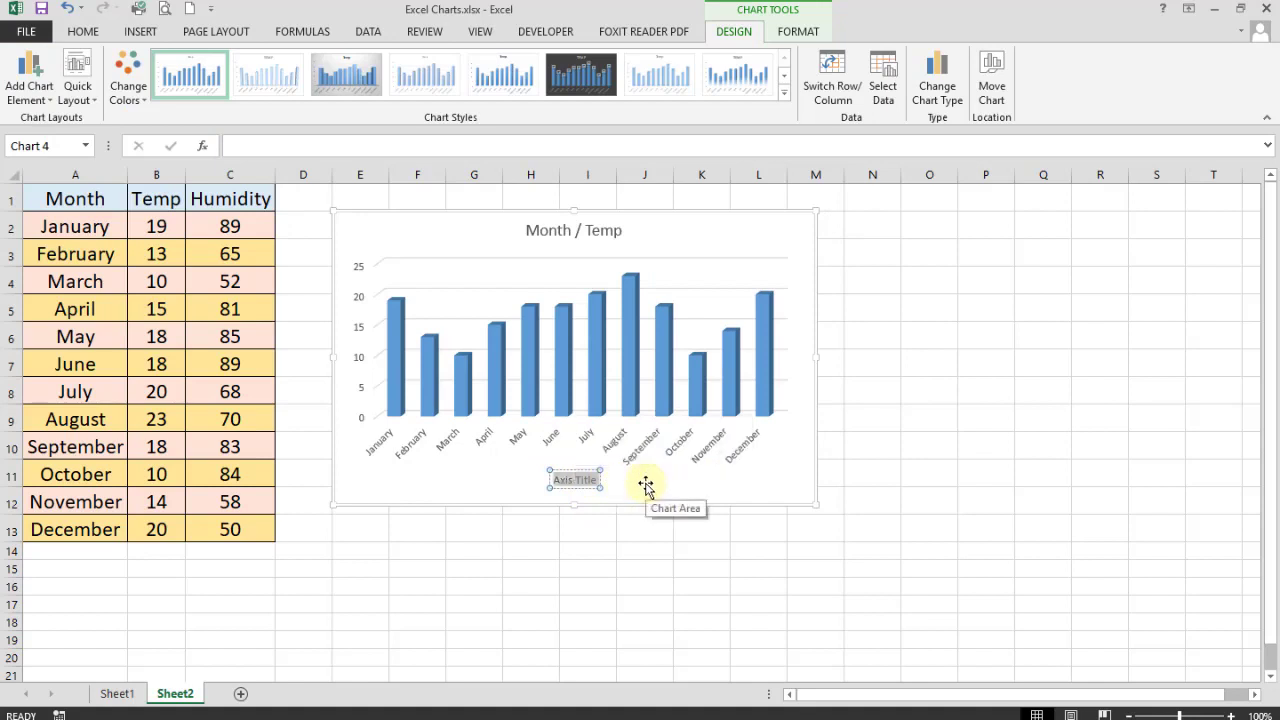
type("Mo")
type("n")
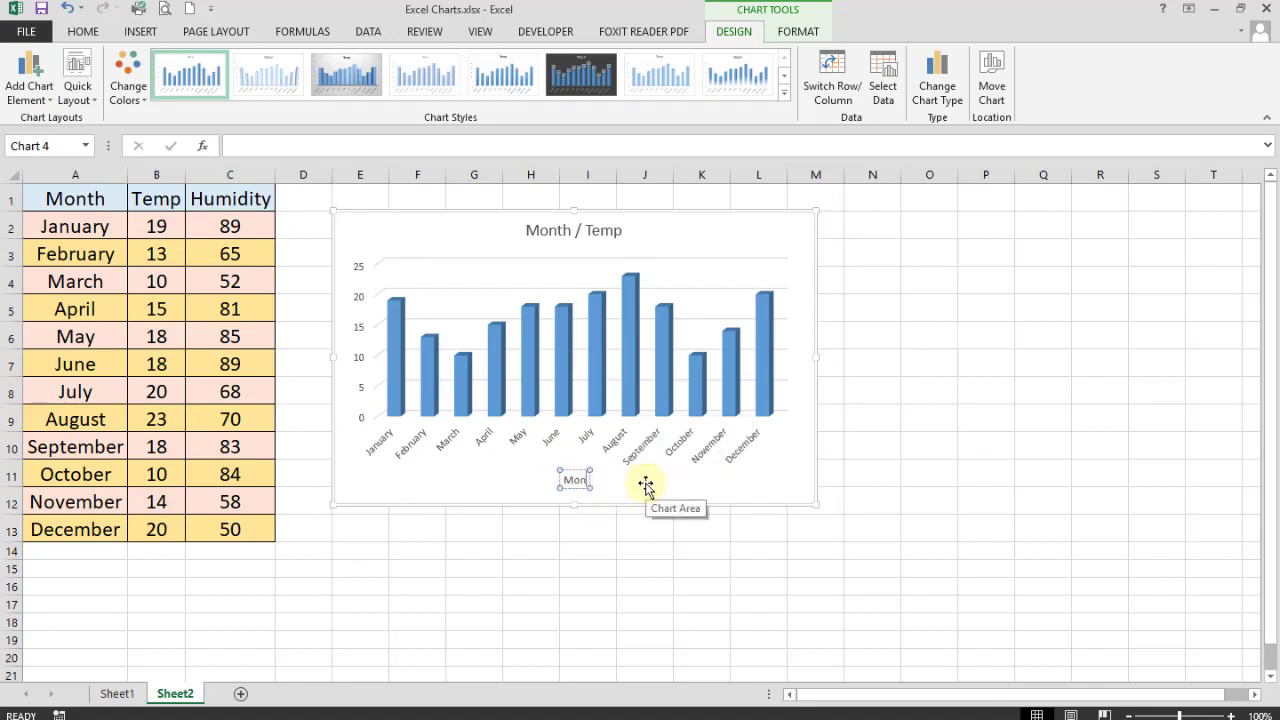
type("ths")
left_click(474, 568)
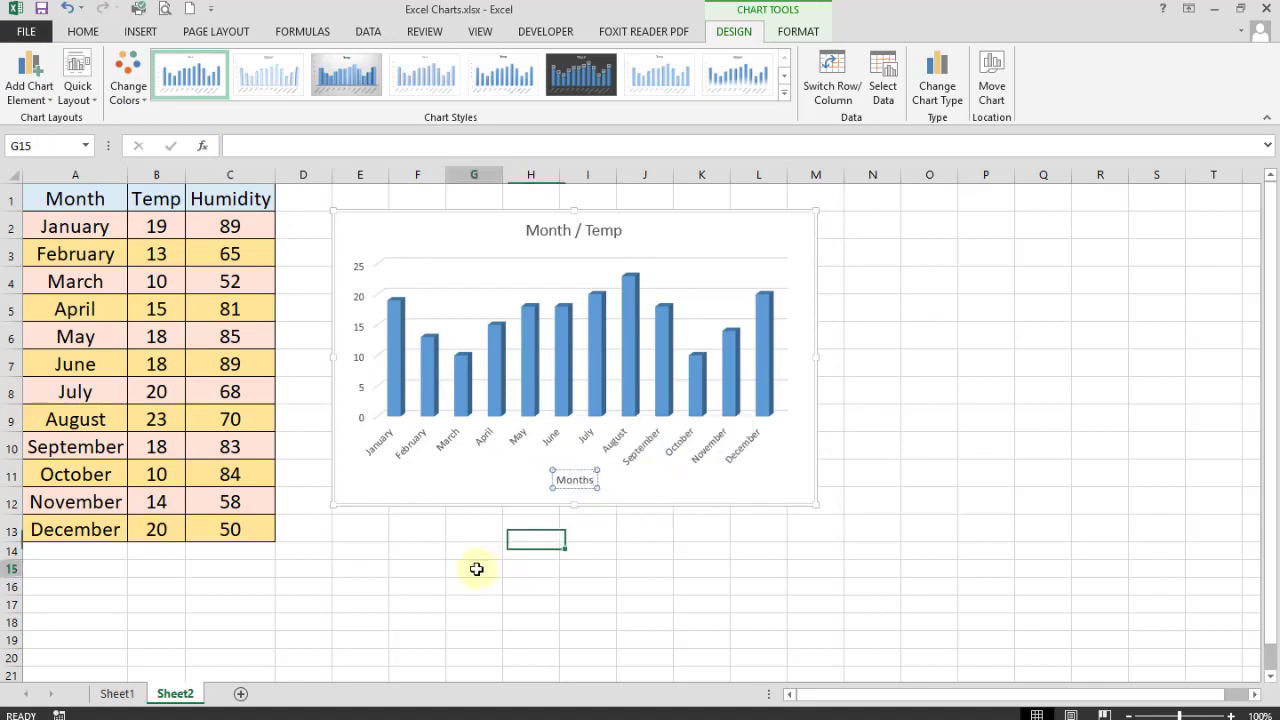
left_click(366, 229)
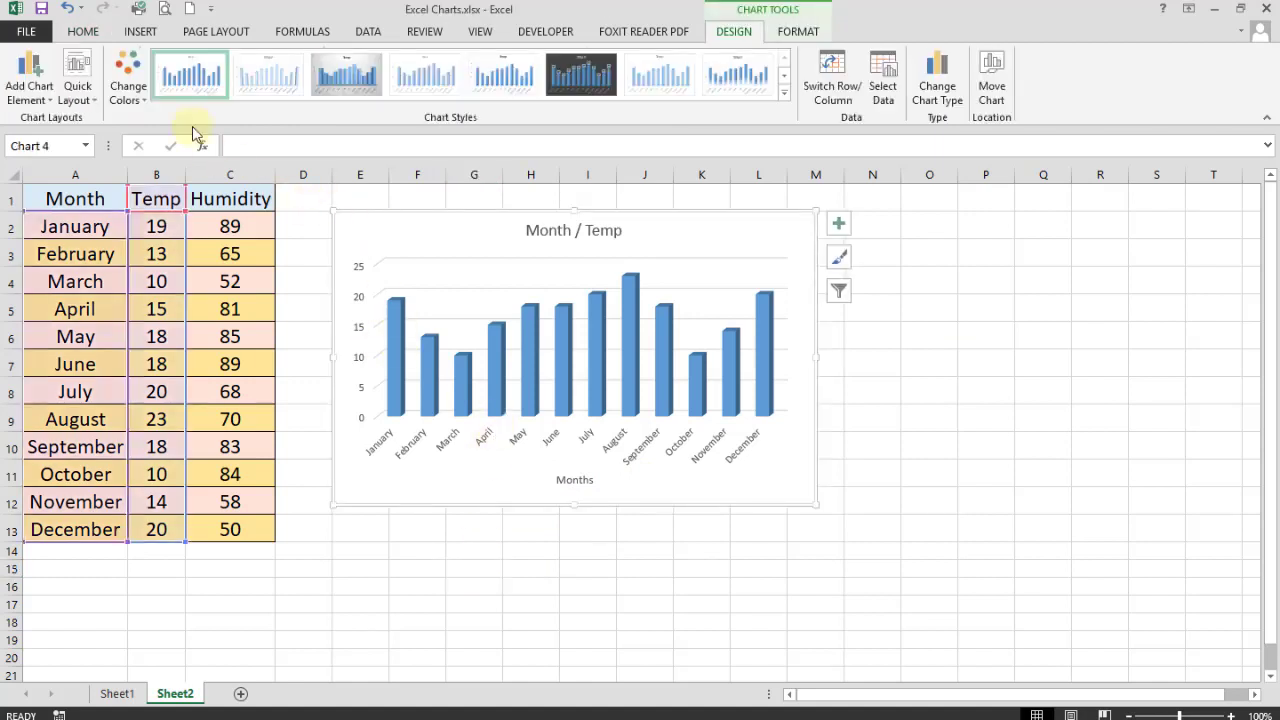
- Add a primary vertical axis title reading 'temperature'
left_click(36, 90)
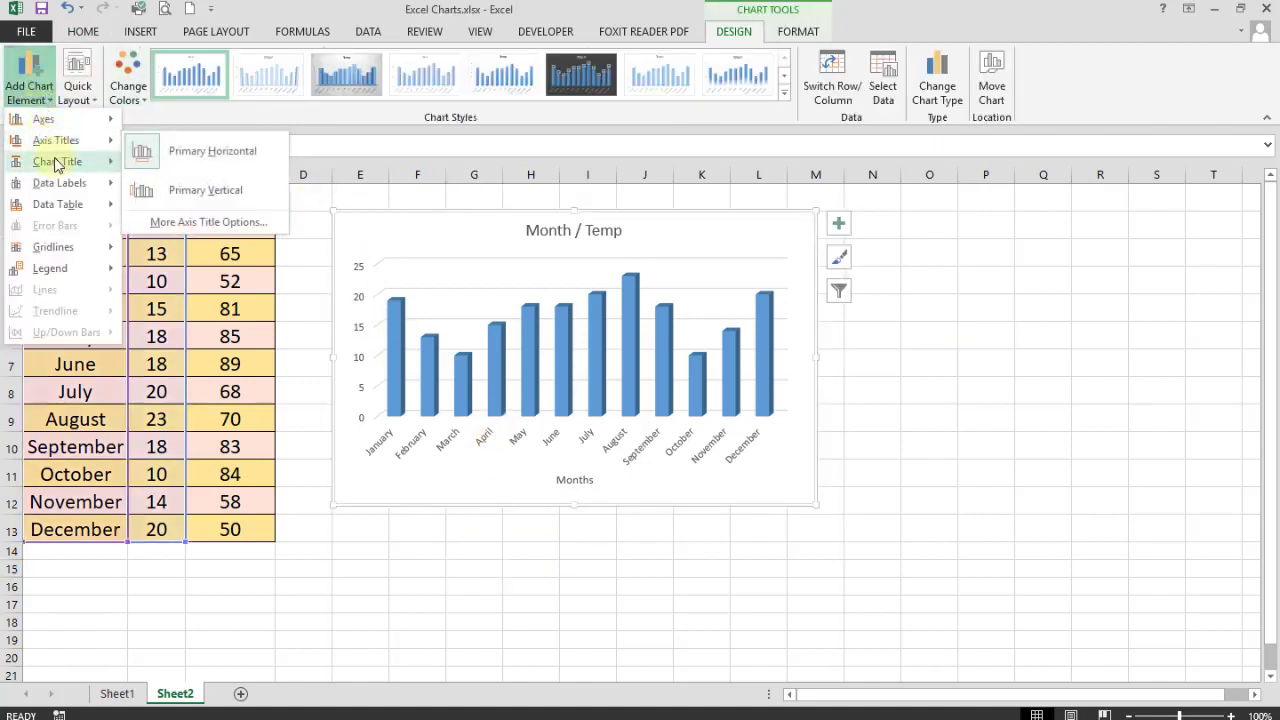
mouse_move(57, 164)
mouse_move(100, 141)
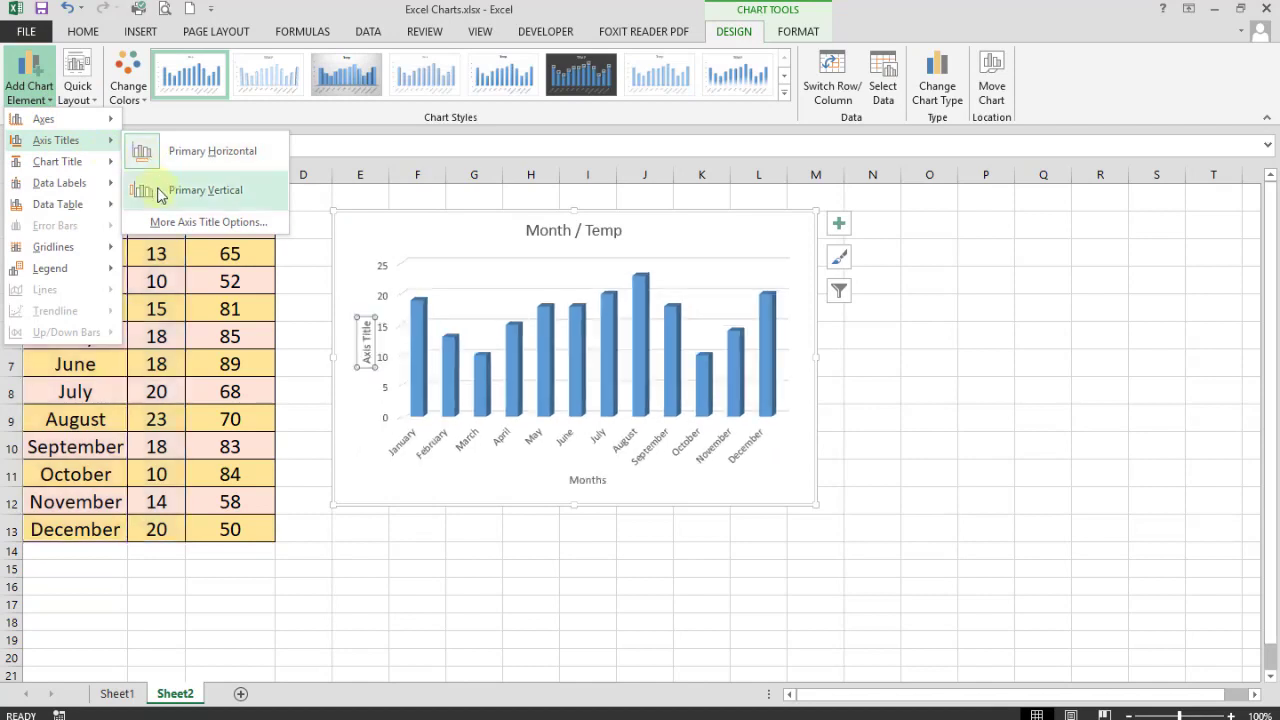
left_click(160, 191)
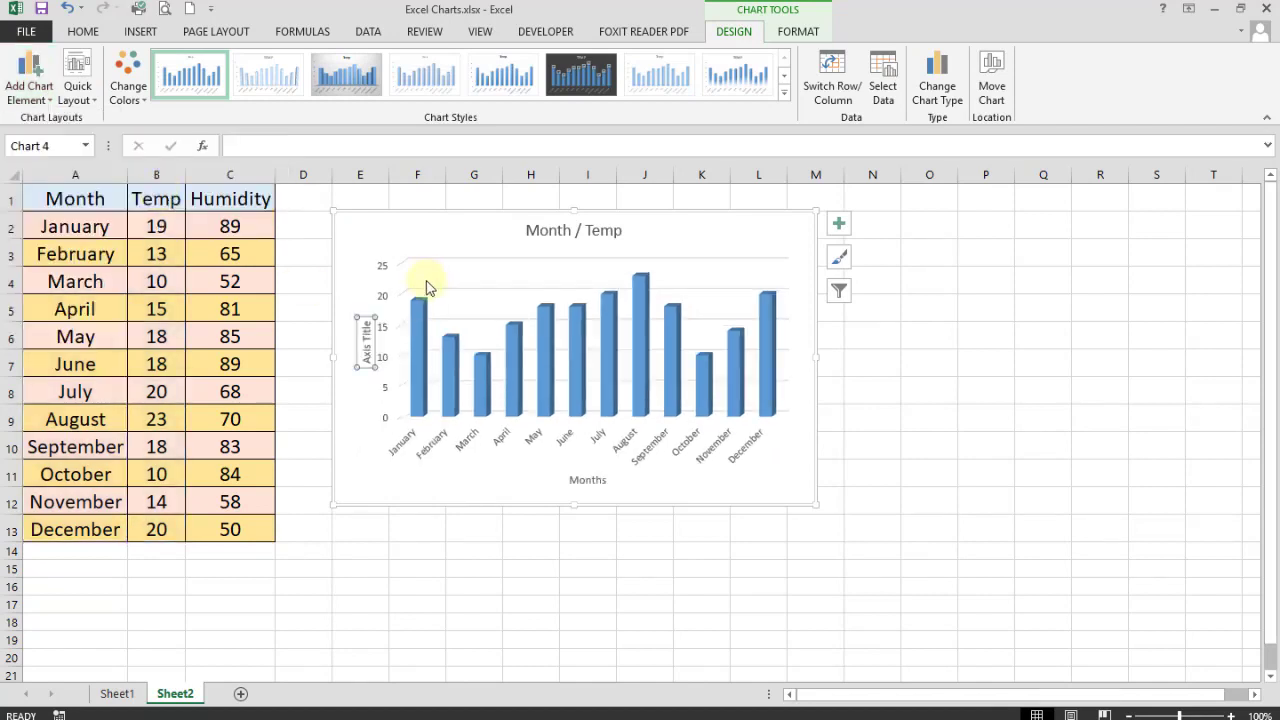
left_click(364, 345)
key("BackSpace")
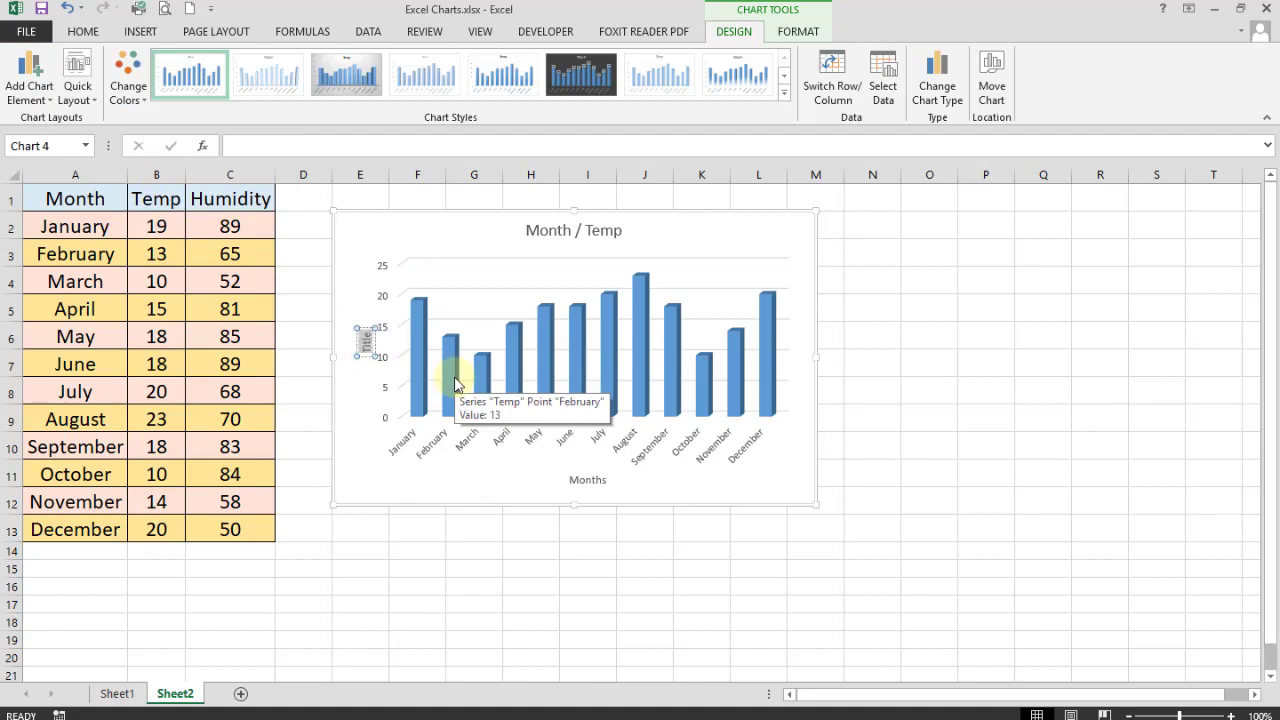
type("temperature")
left_click(366, 237)
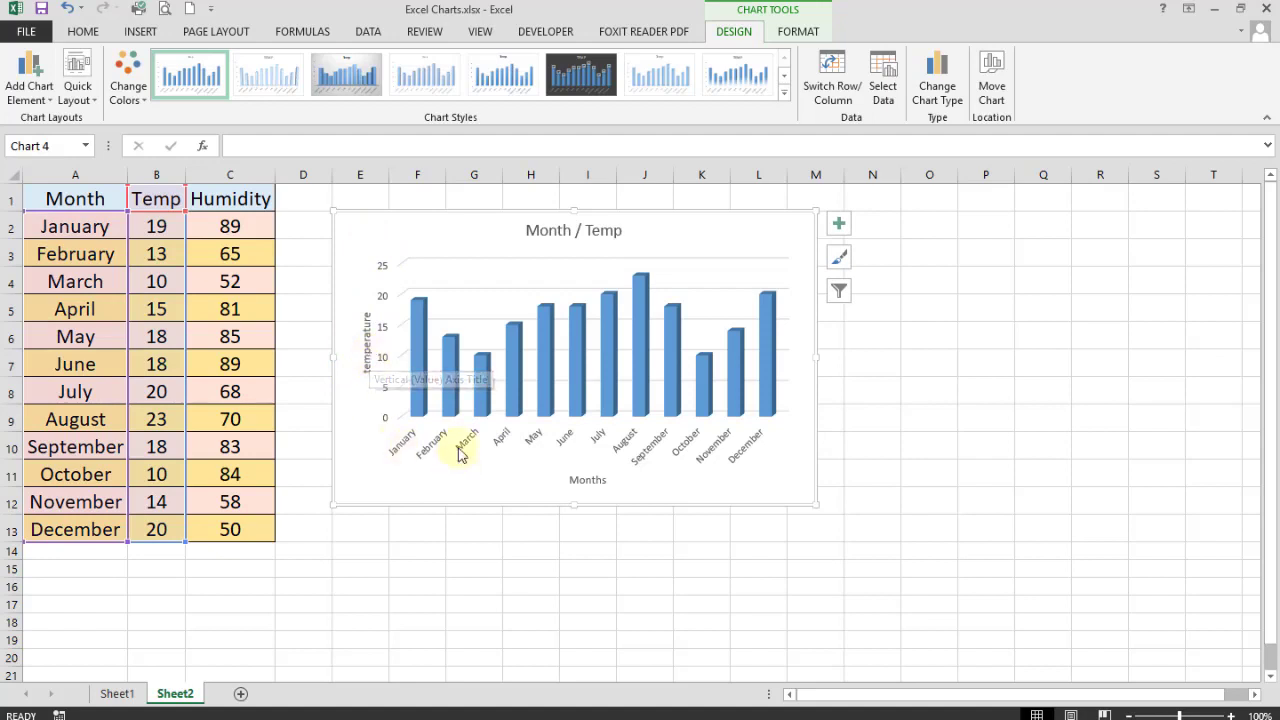
- Nudge the temperature title left and raise its font size to 12
left_click(369, 345)
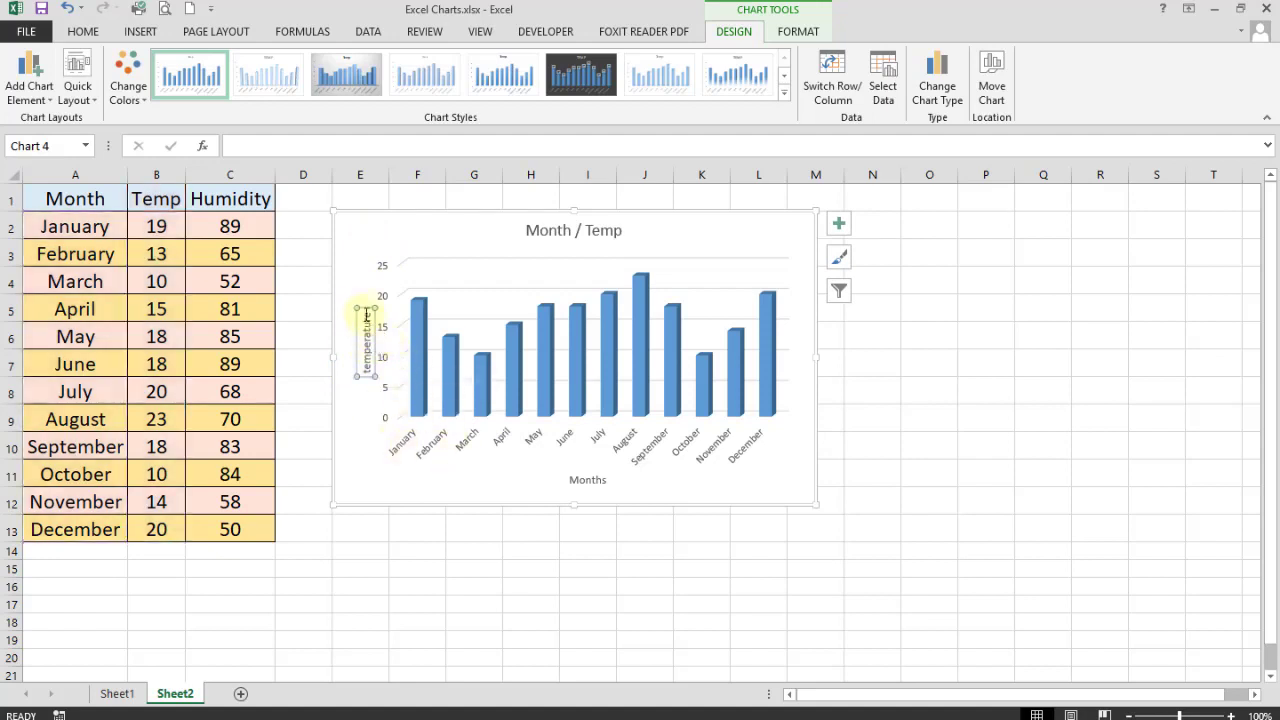
left_click_drag(364, 307, 352, 304)
double_click(356, 334)
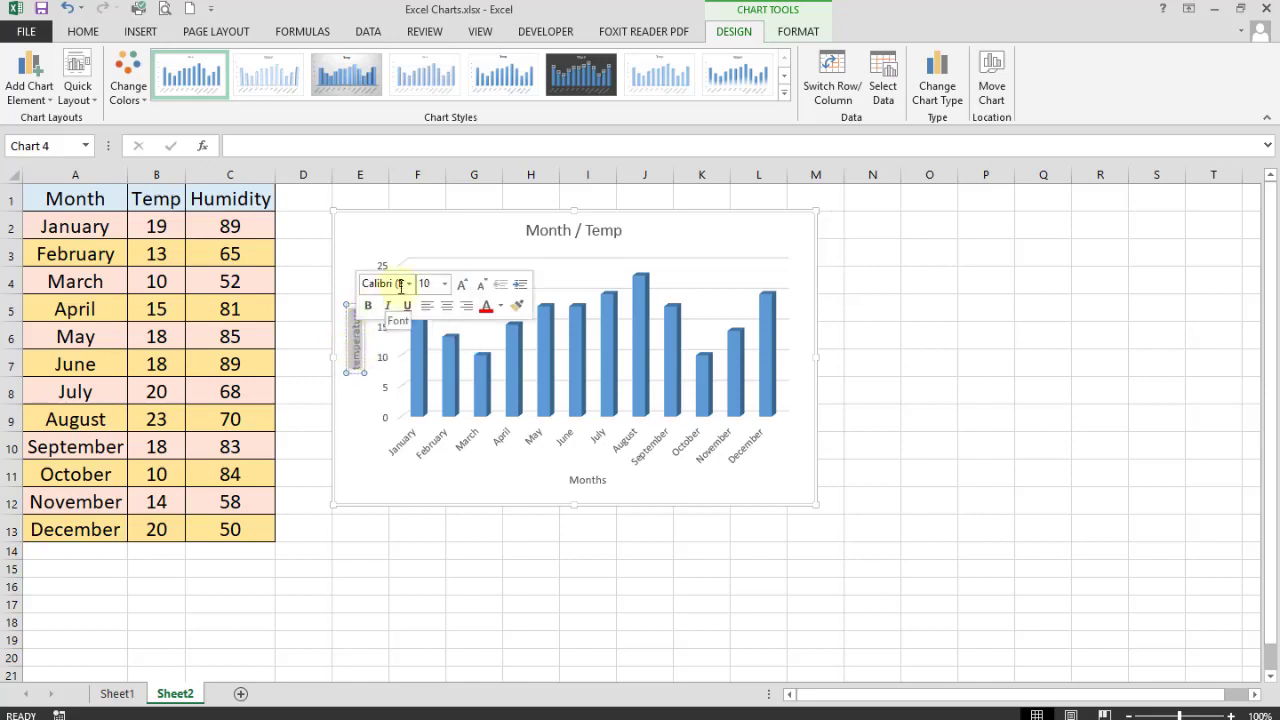
left_click(445, 284)
left_click(460, 285)
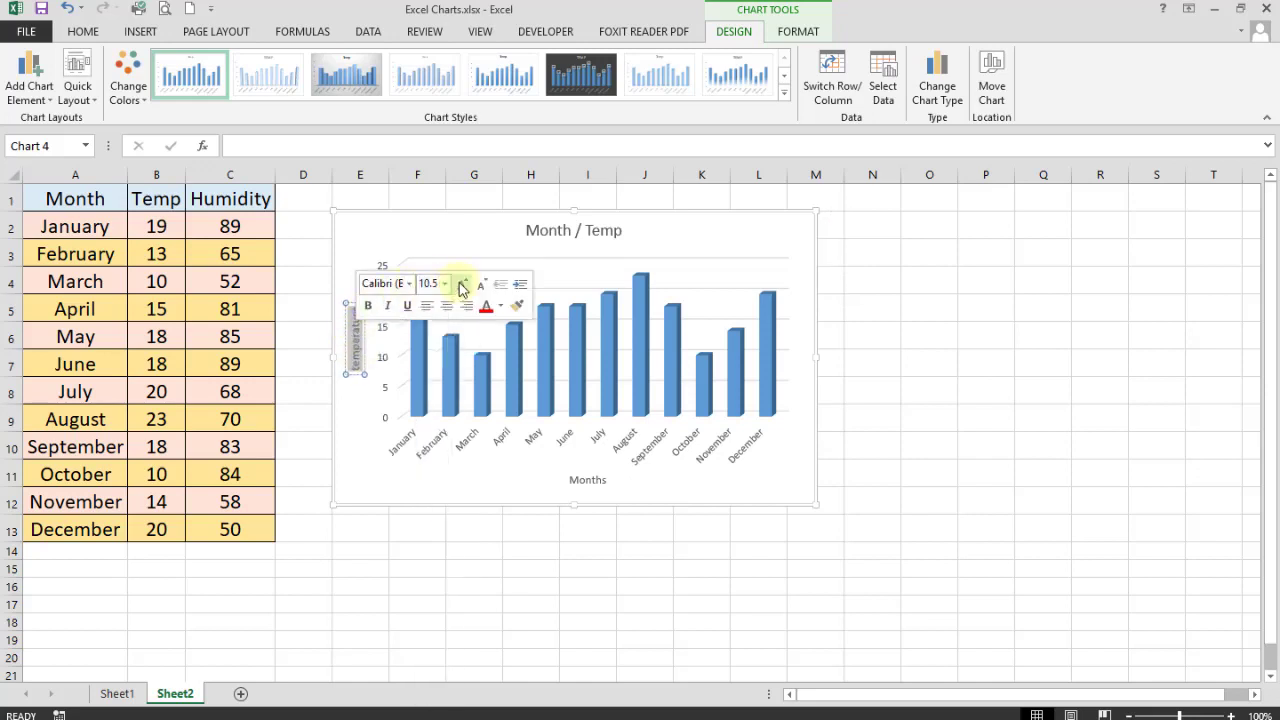
left_click(460, 285)
left_click(460, 285)
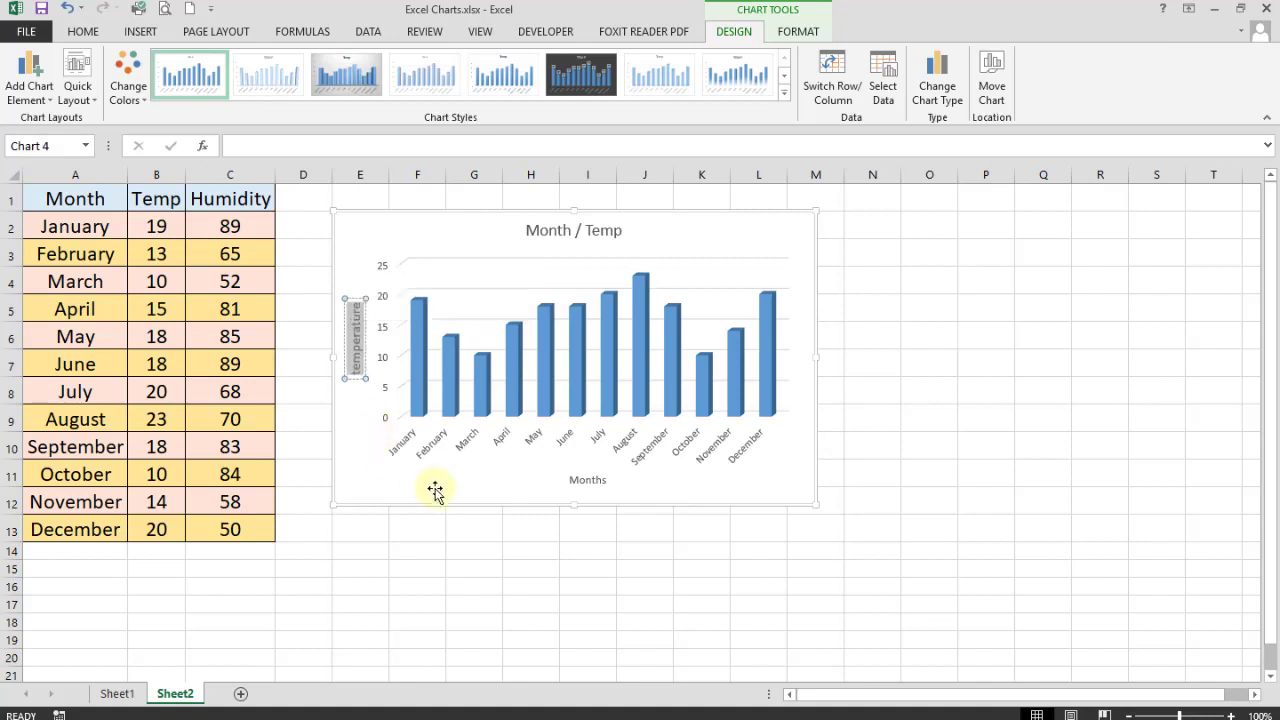
left_click(377, 481)
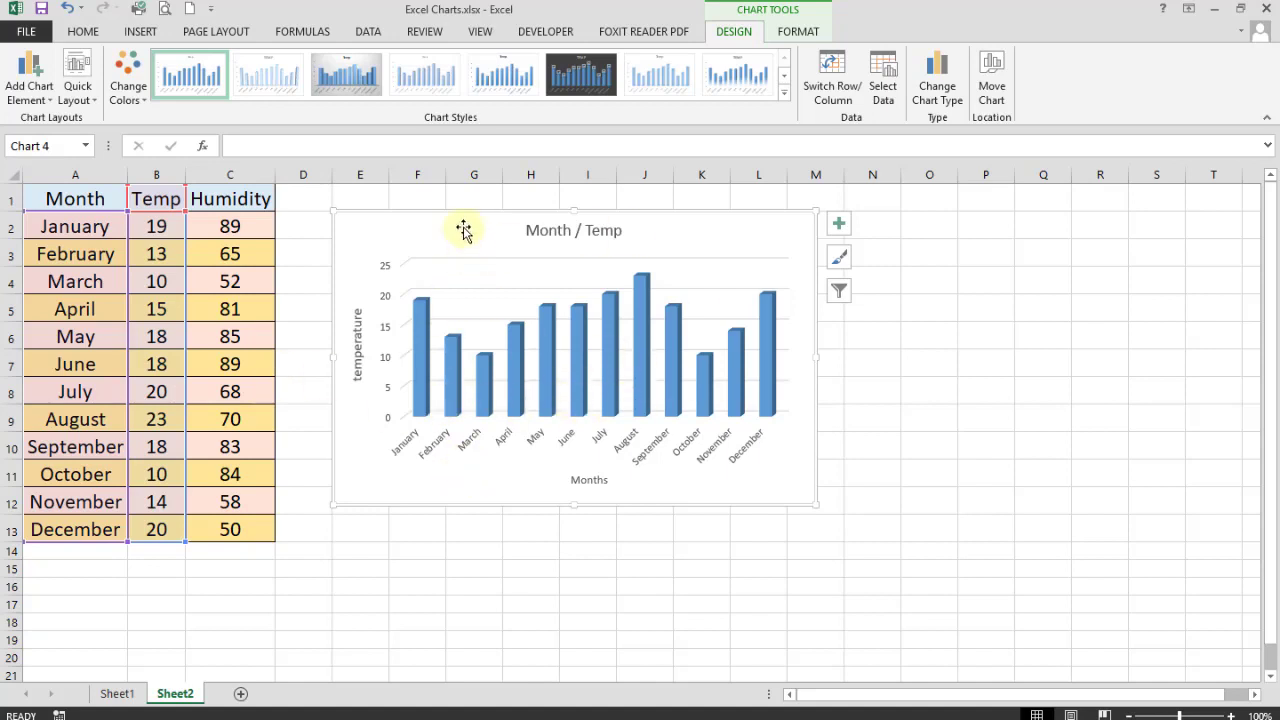
- Add value data labels above every column, from 19 for January to 20 for December
left_click(45, 98)
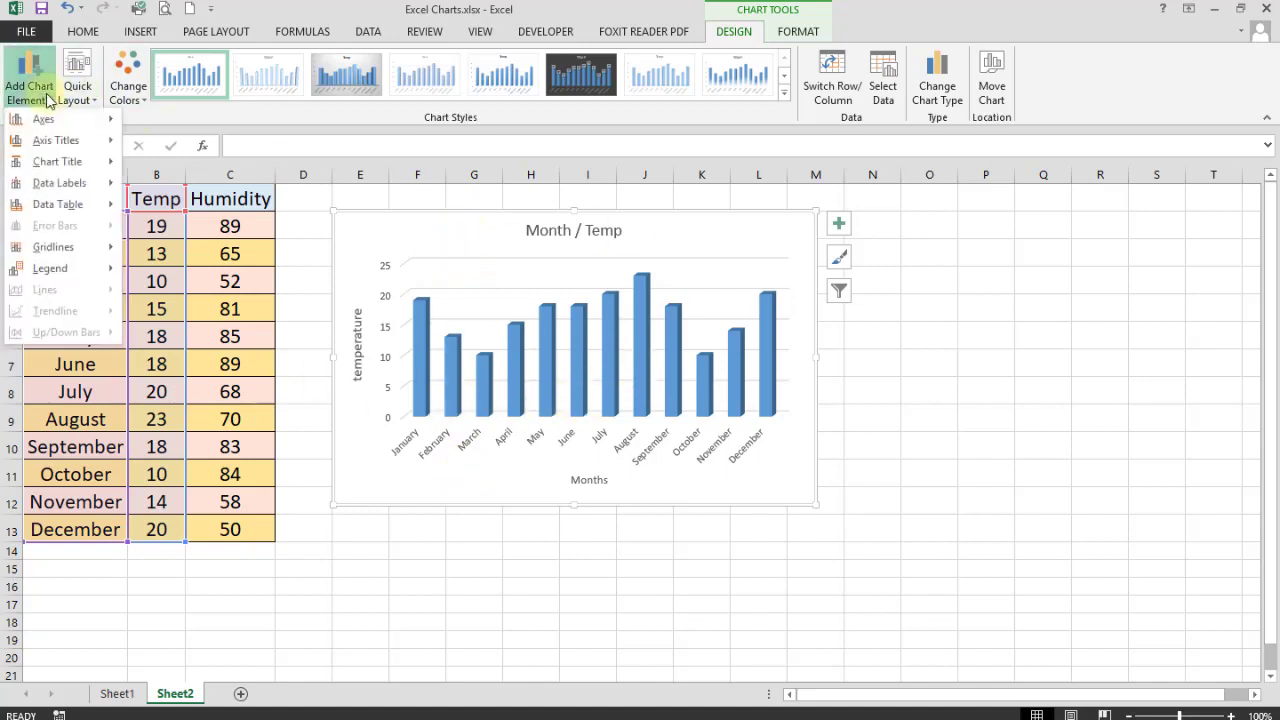
mouse_move(63, 213)
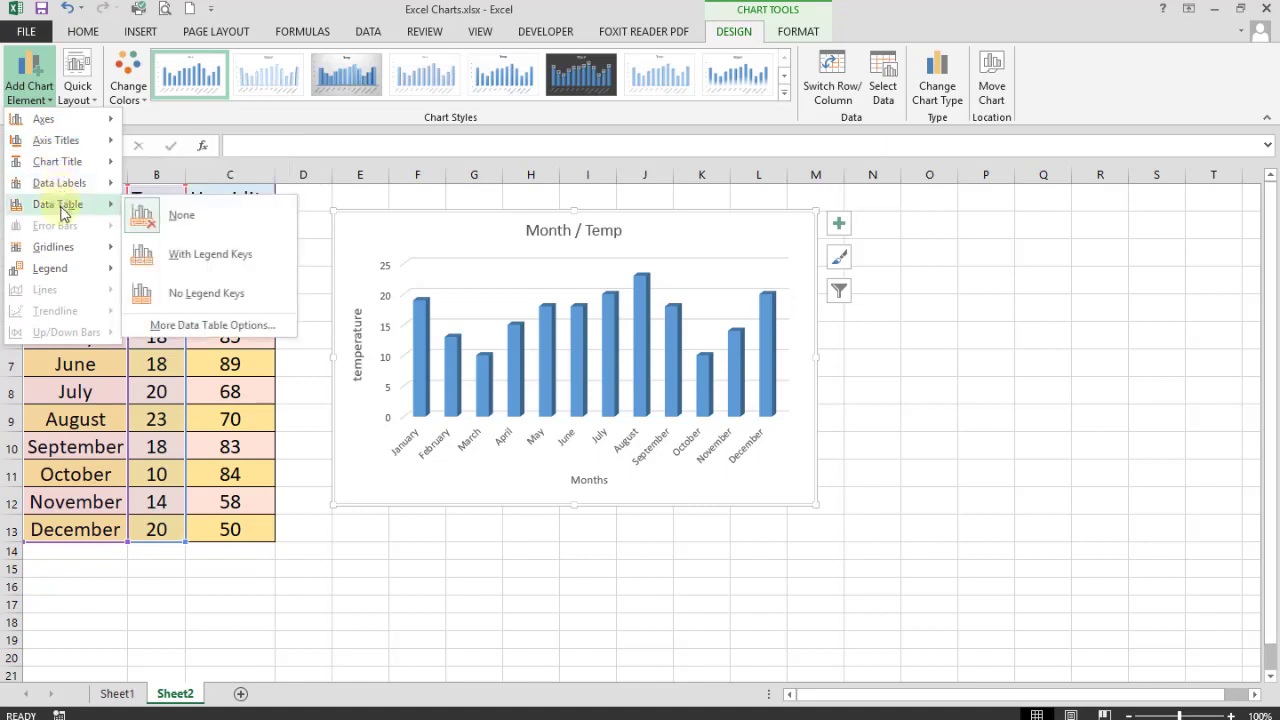
mouse_move(78, 187)
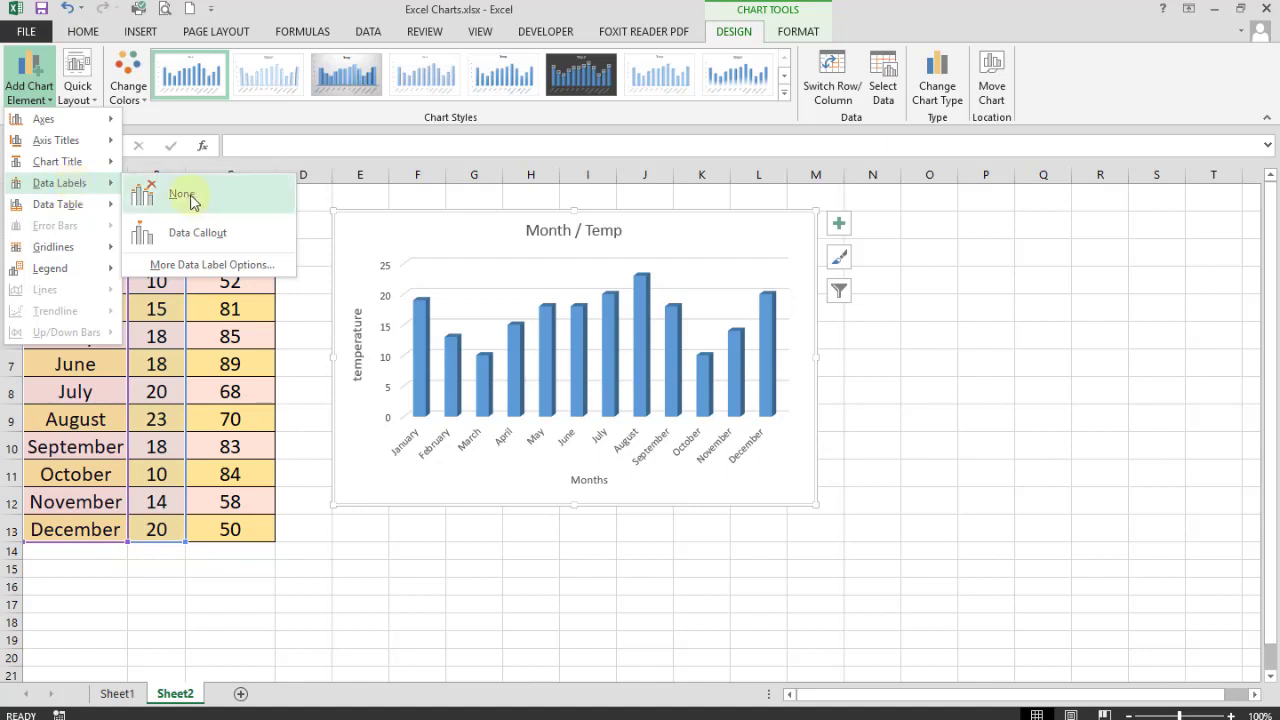
left_click(205, 265)
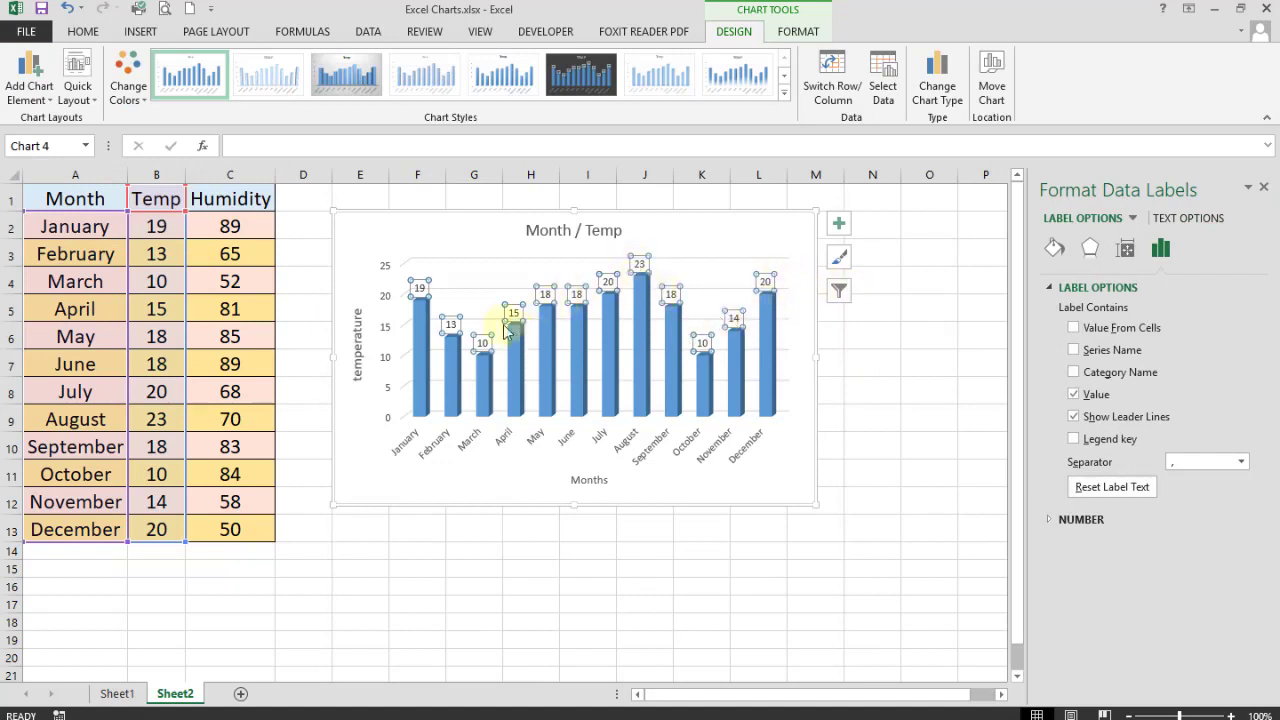
mouse_move(550, 338)
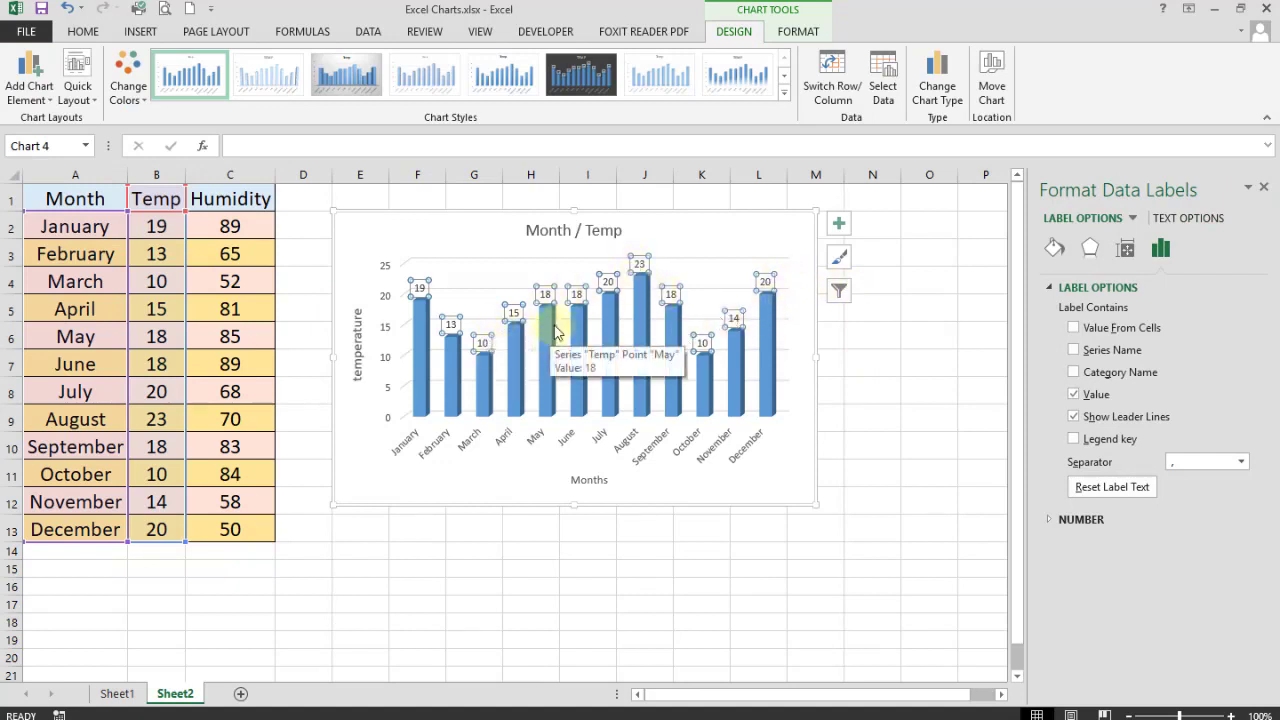
left_click(362, 456)
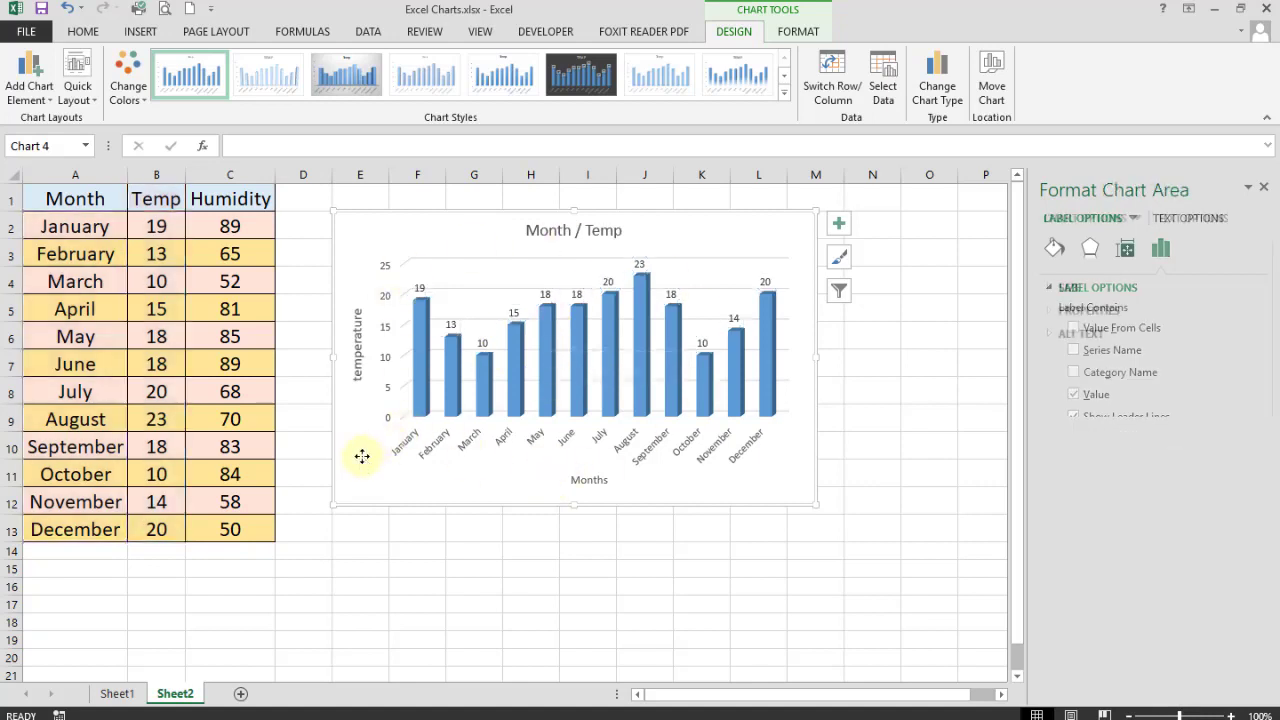
- Place a Temp legend on the right side of the chart and select it
left_click(30, 92)
mouse_move(68, 276)
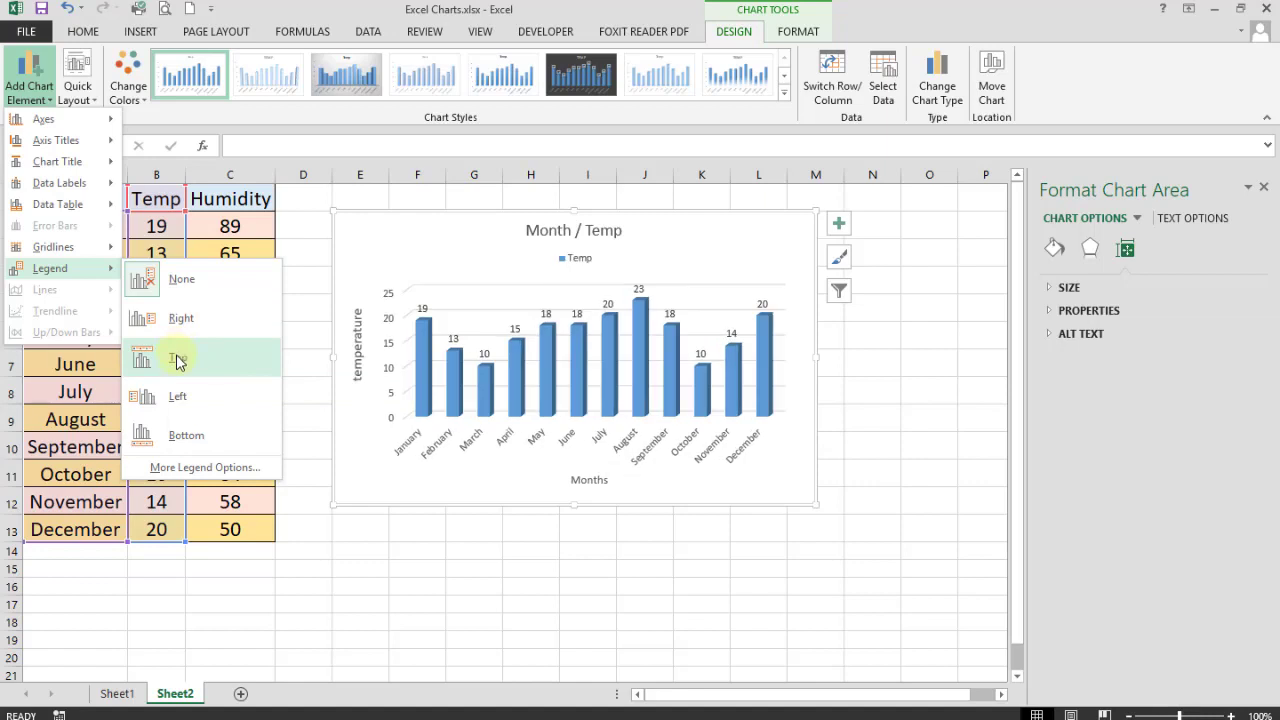
left_click(153, 318)
left_click(789, 374)
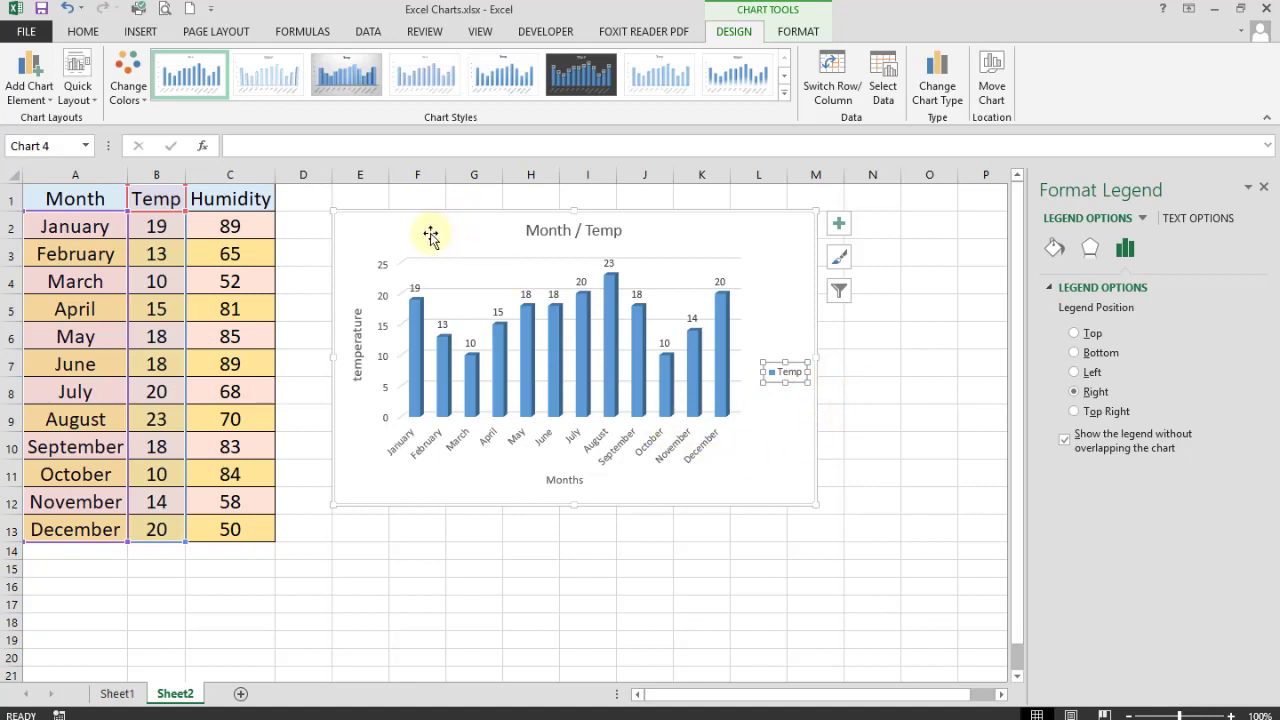
left_click(708, 248)
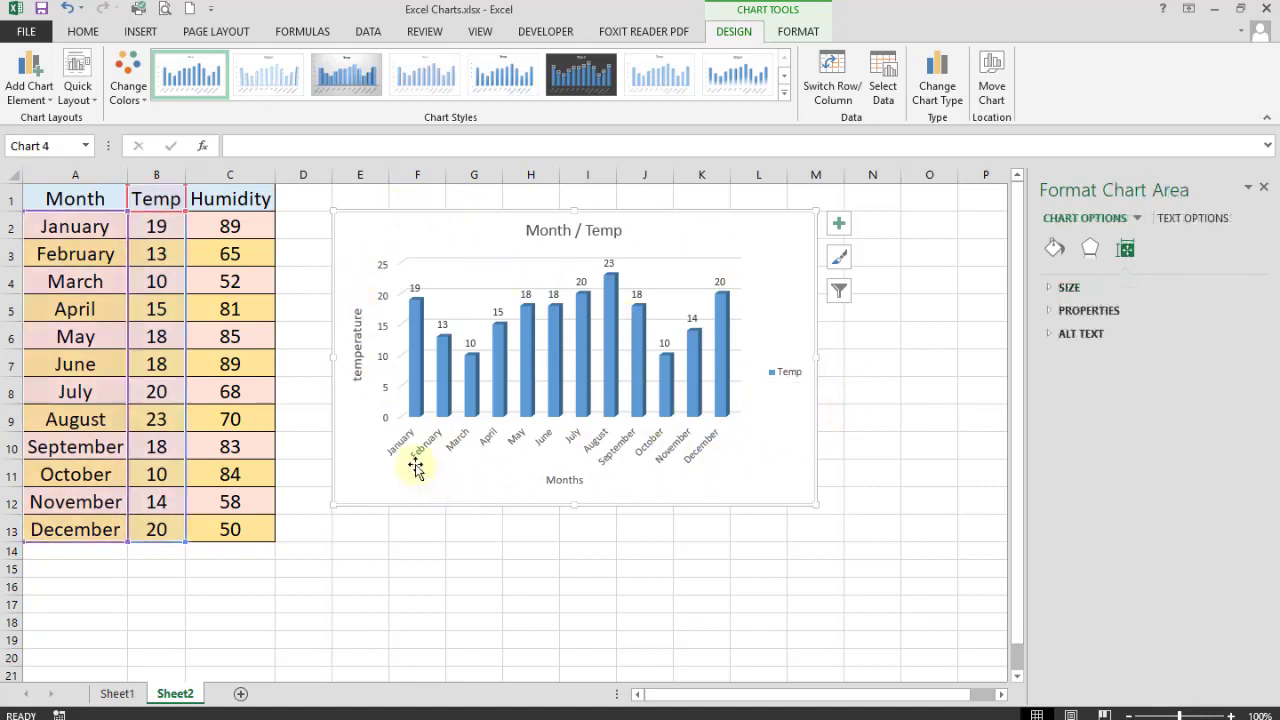
left_click(787, 374)
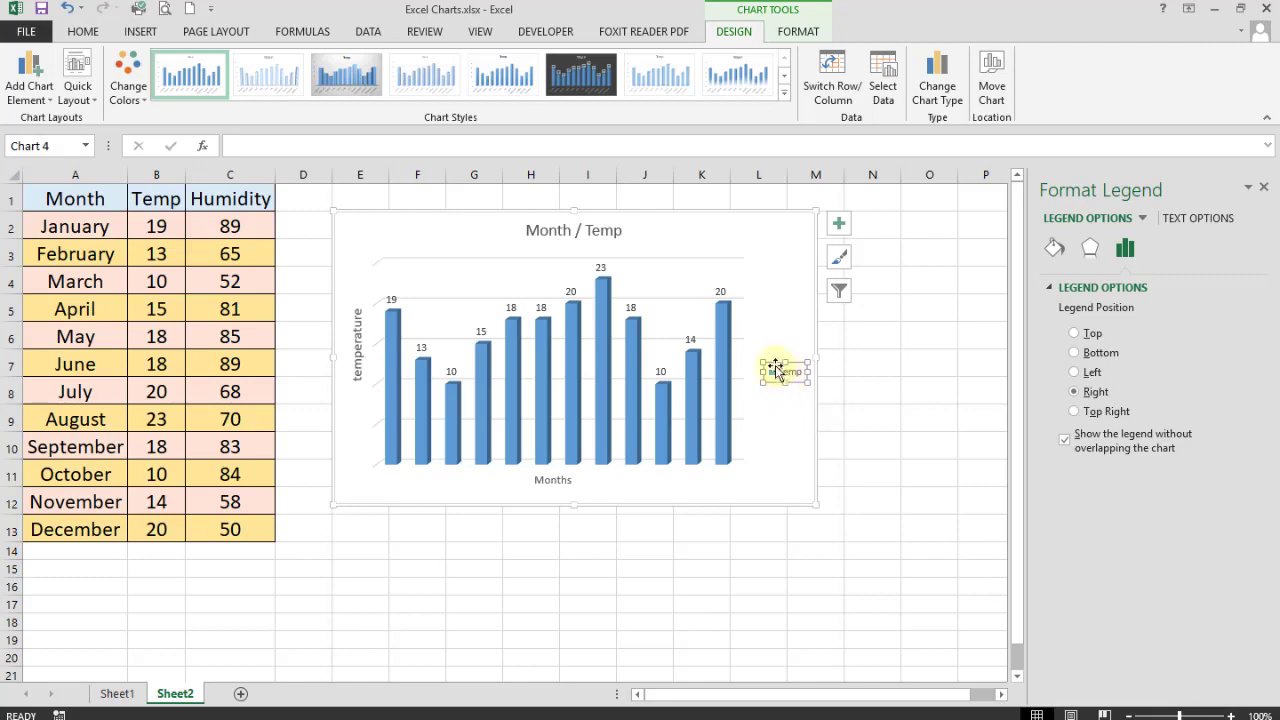
- In Select Data, rename the Temp series to 'Temperature'
left_click(886, 88)
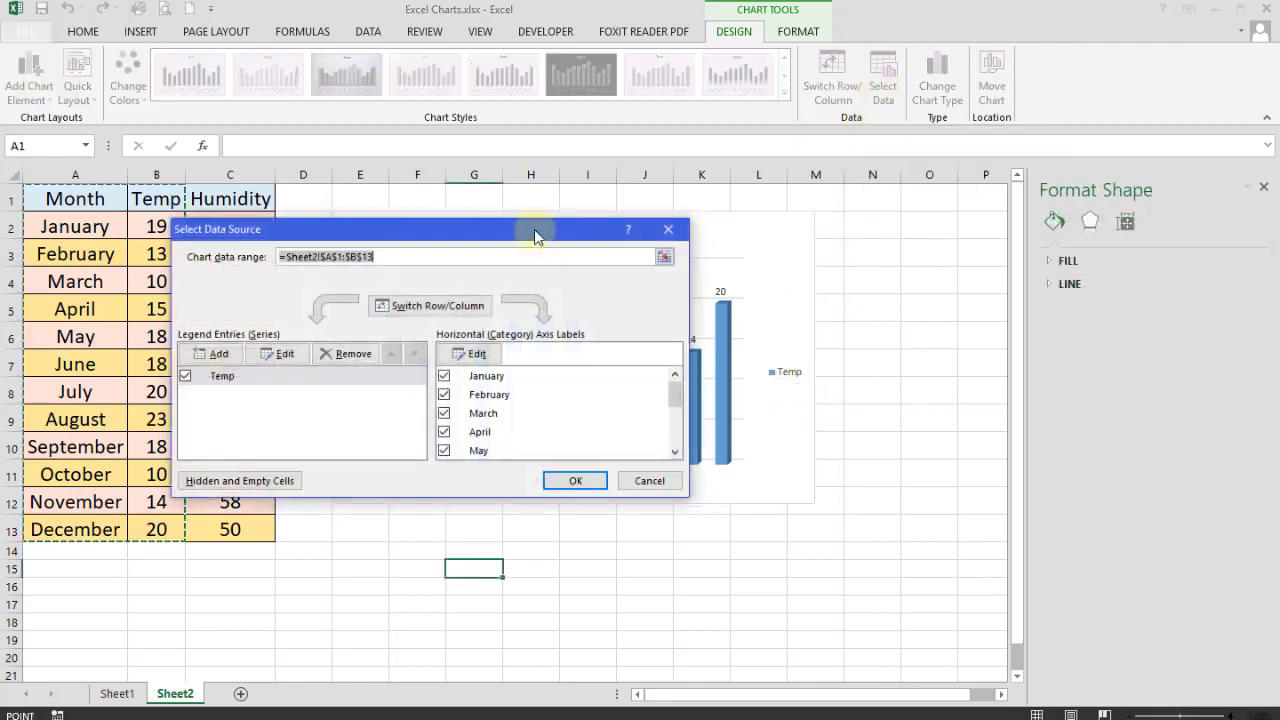
left_click_drag(534, 229, 471, 184)
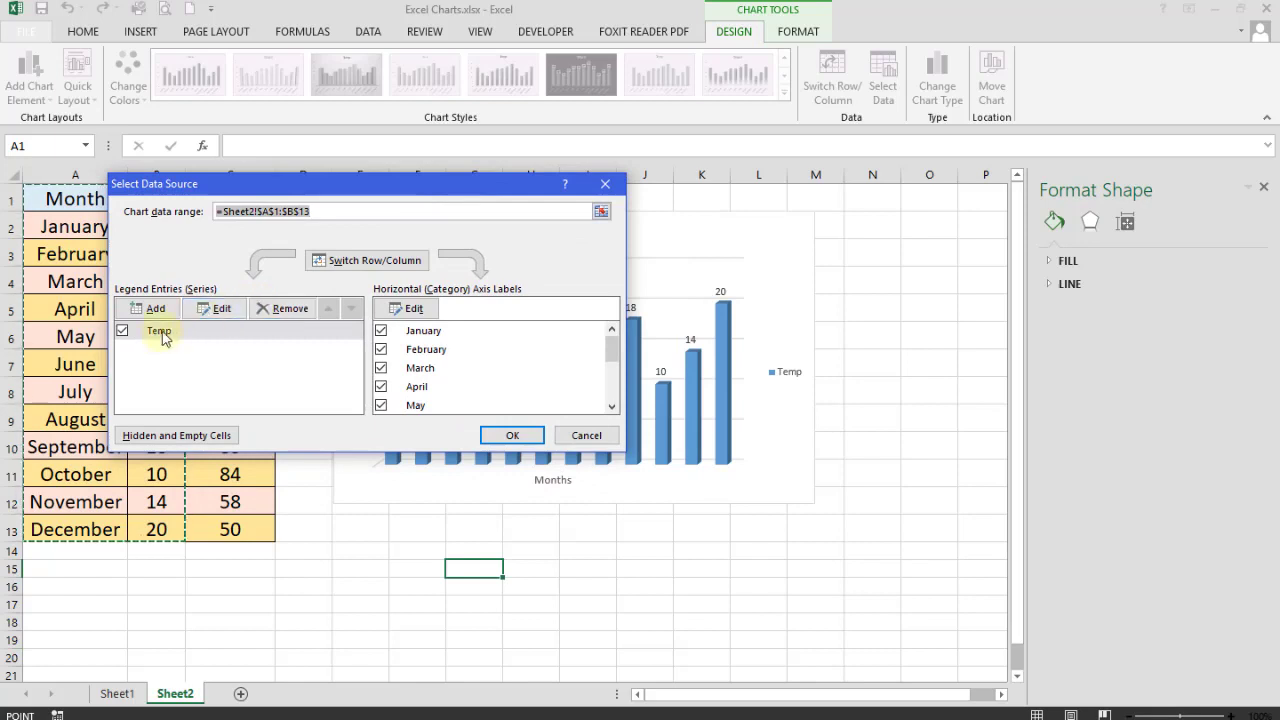
left_click(218, 310)
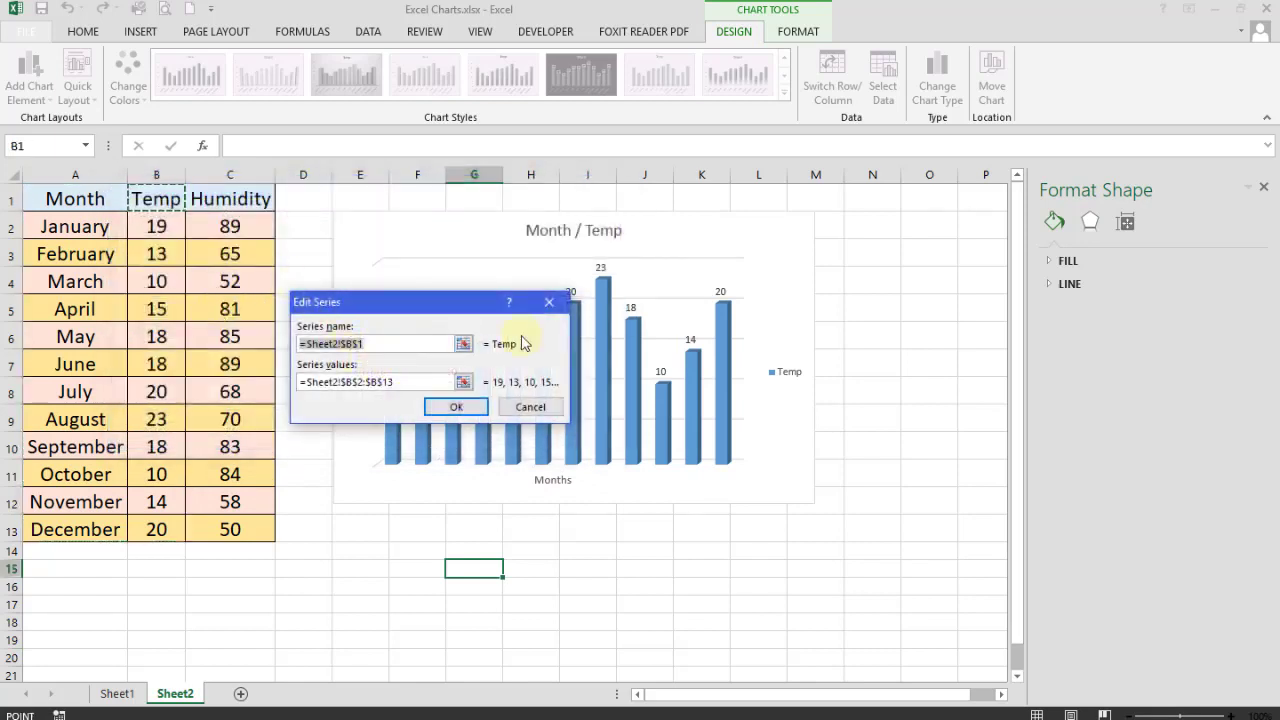
type("Tempe")
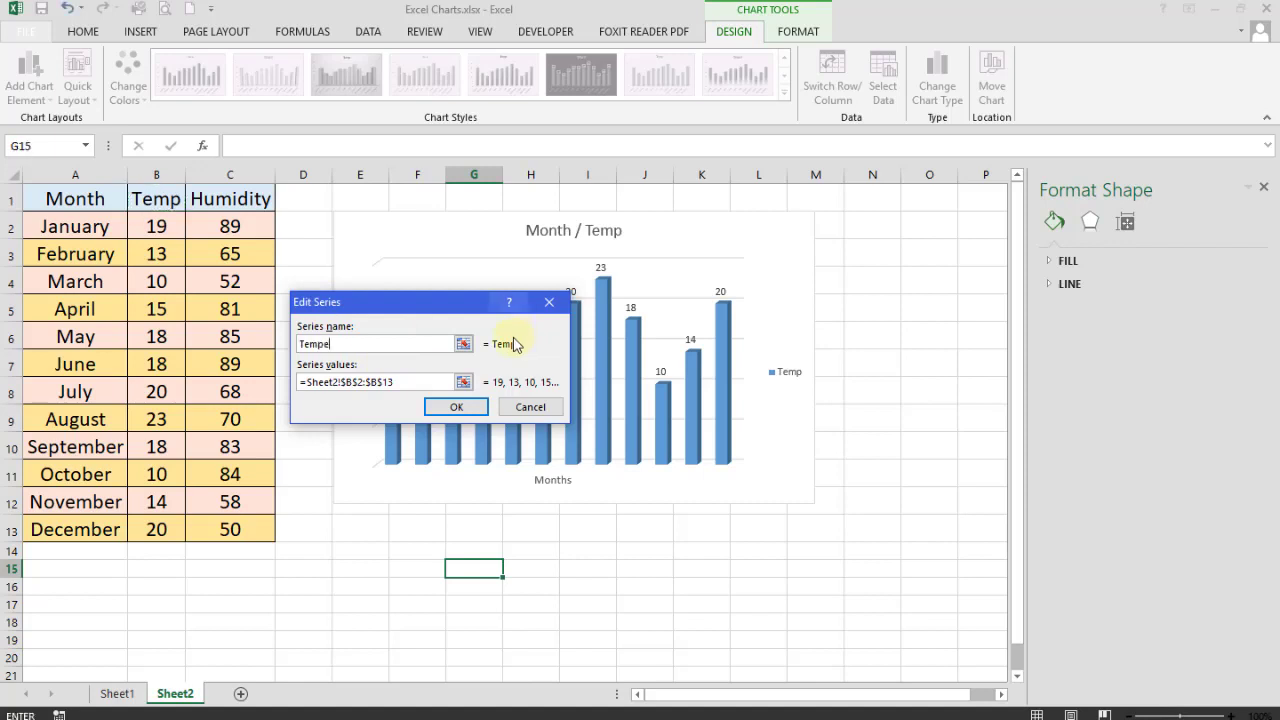
type("rature")
left_click(455, 408)
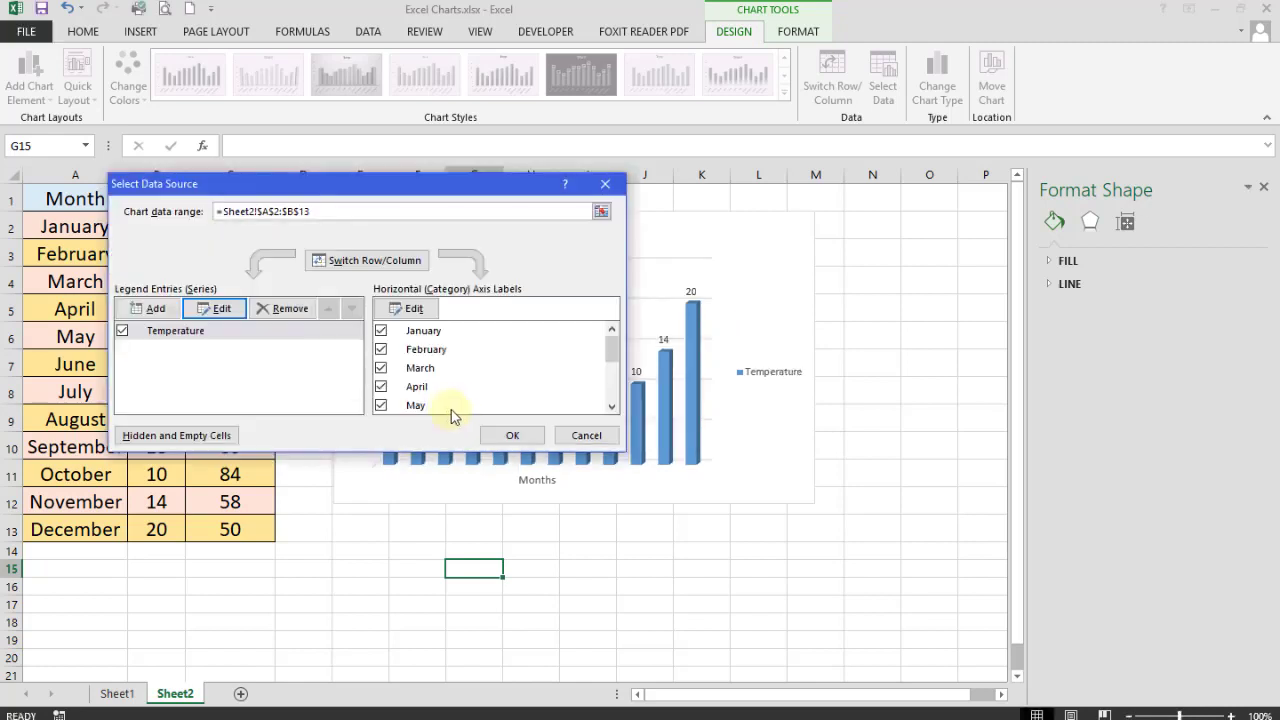
left_click(510, 436)
left_click(760, 374)
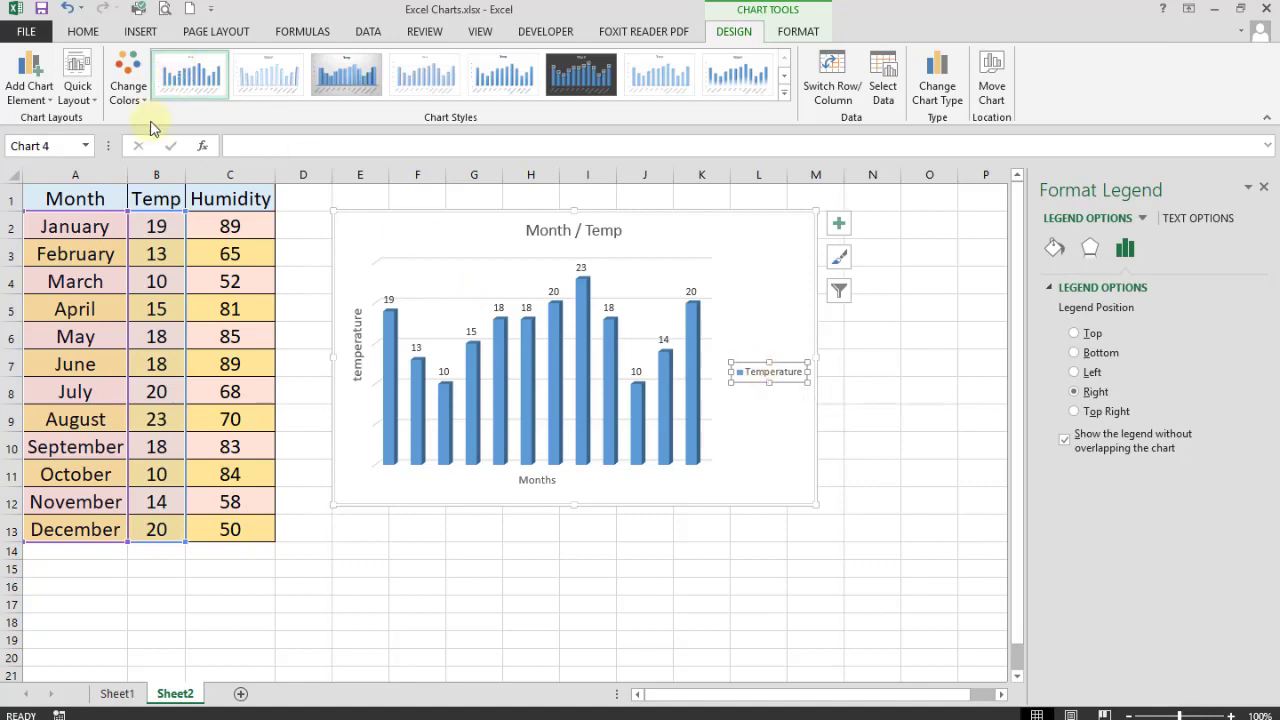
- Try gridline options, adding major vertical and minor horizontal gridlines
left_click(40, 98)
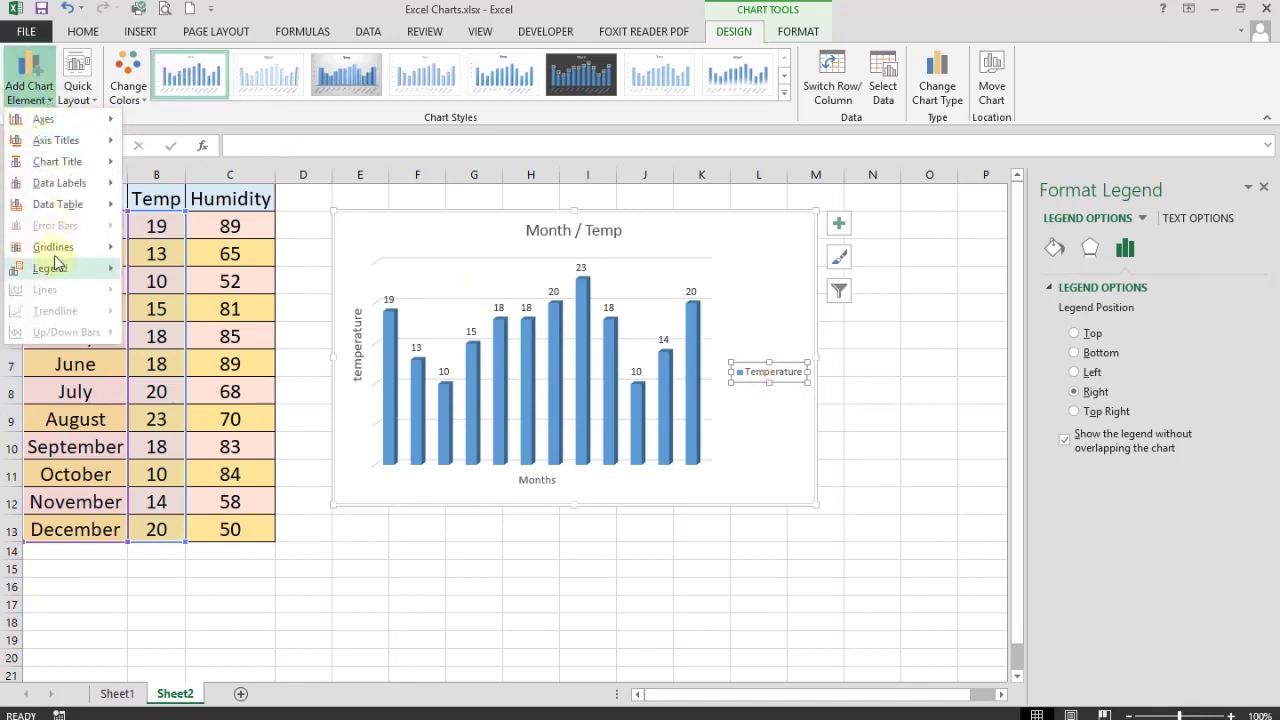
mouse_move(50, 248)
left_click(166, 265)
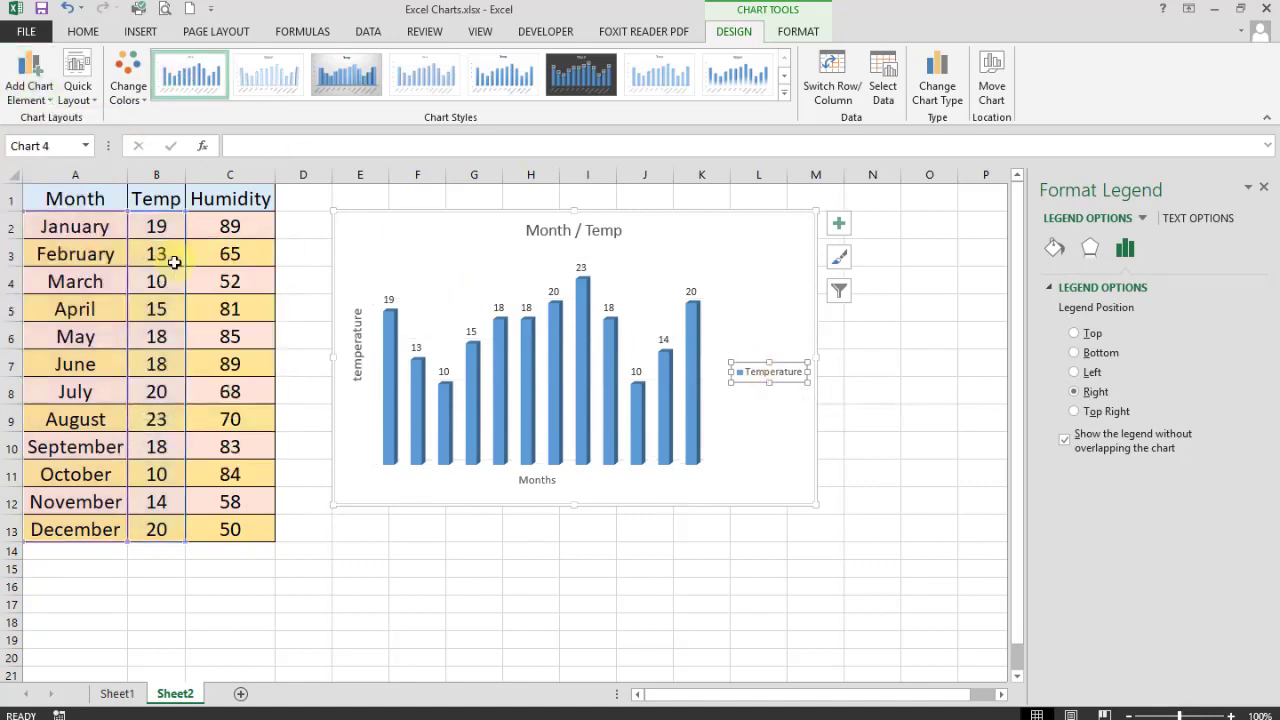
left_click(37, 100)
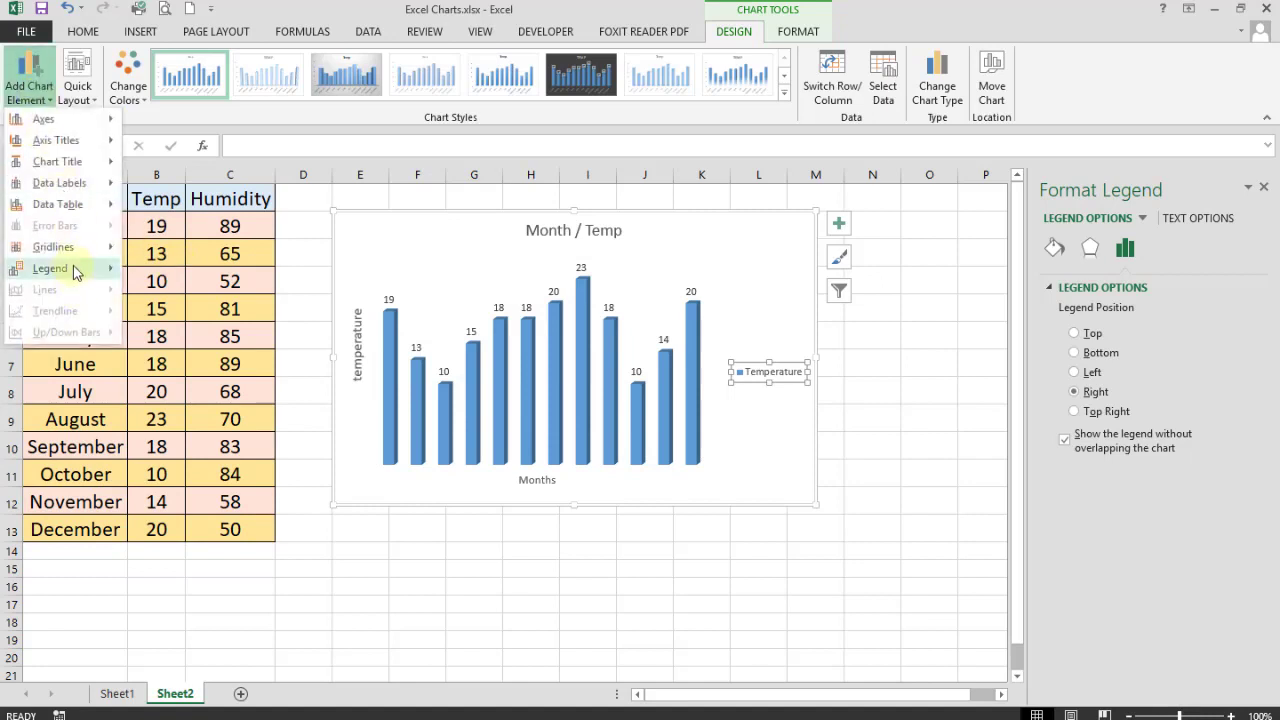
mouse_move(80, 248)
left_click(175, 300)
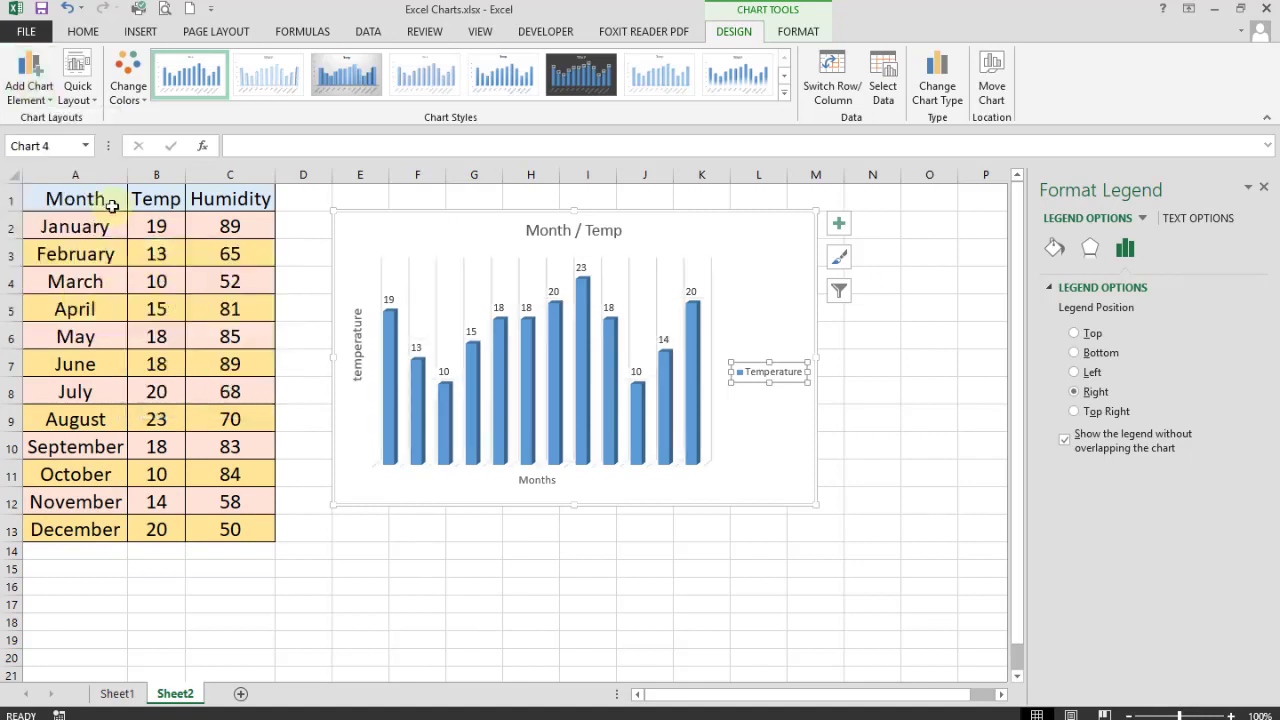
left_click(30, 88)
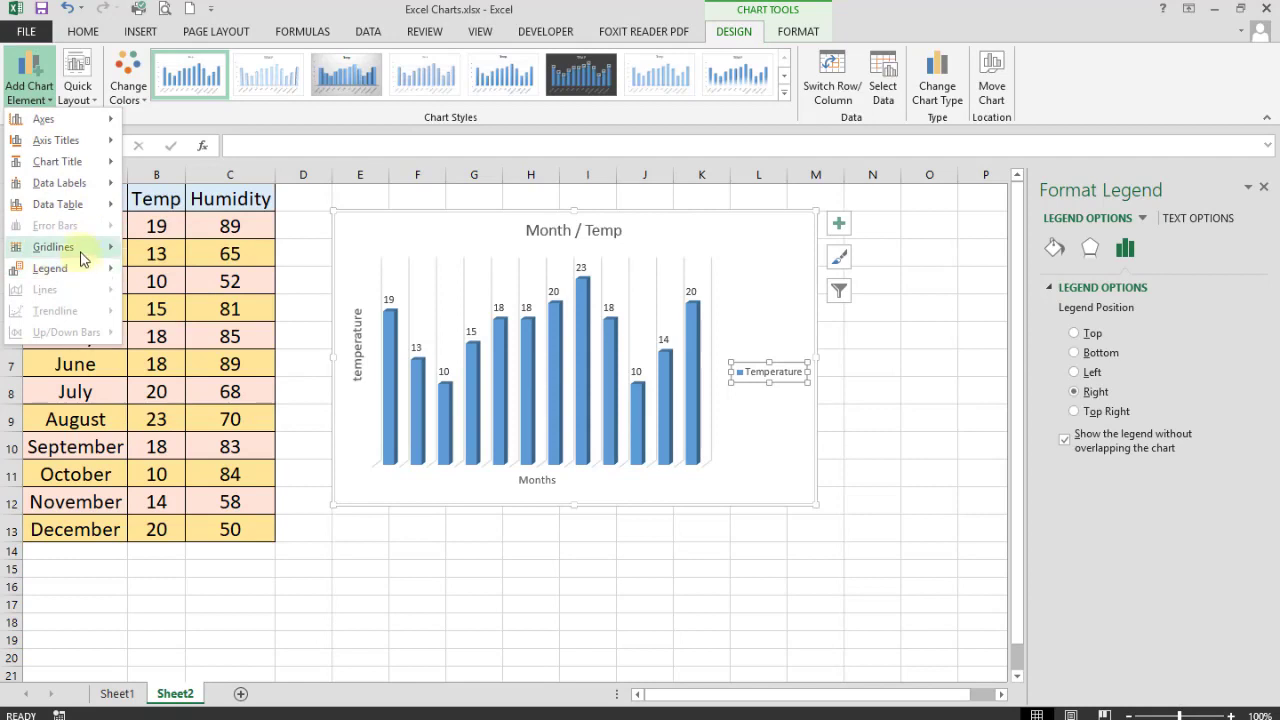
mouse_move(80, 247)
left_click(150, 334)
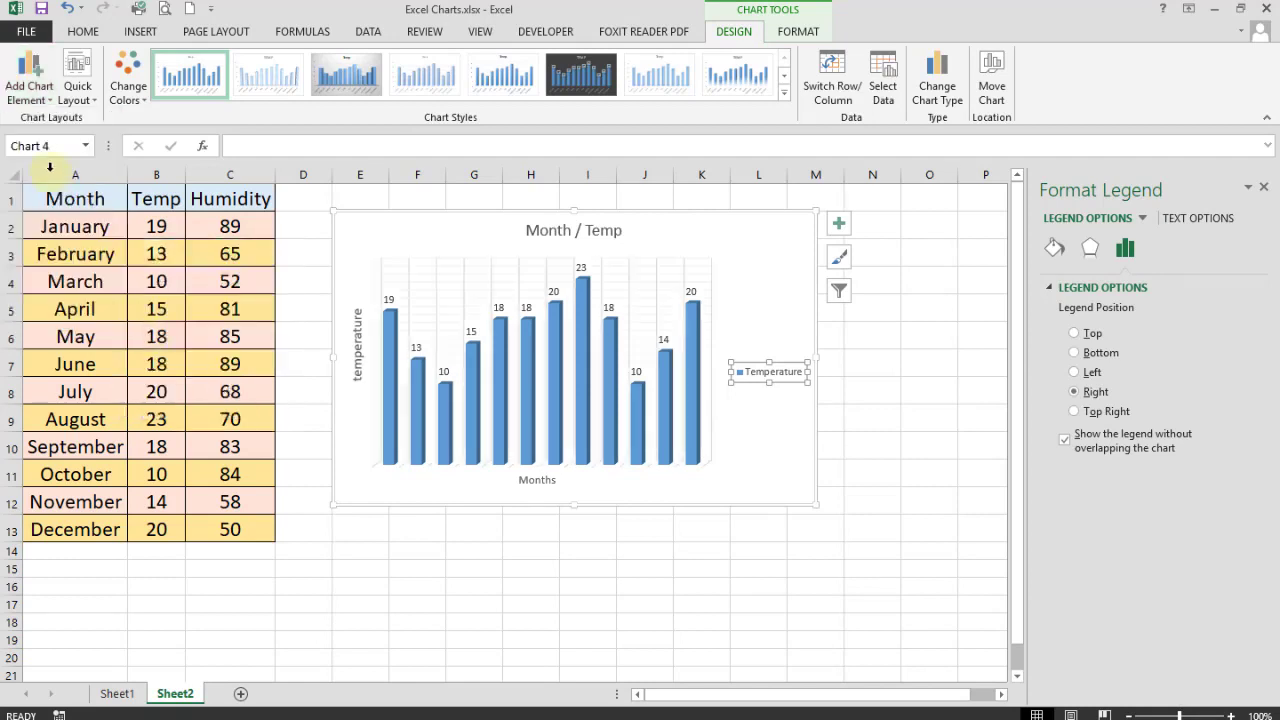
- Remove the major vertical gridlines and adjust the minor horizontal gridlines
left_click(37, 88)
mouse_move(112, 248)
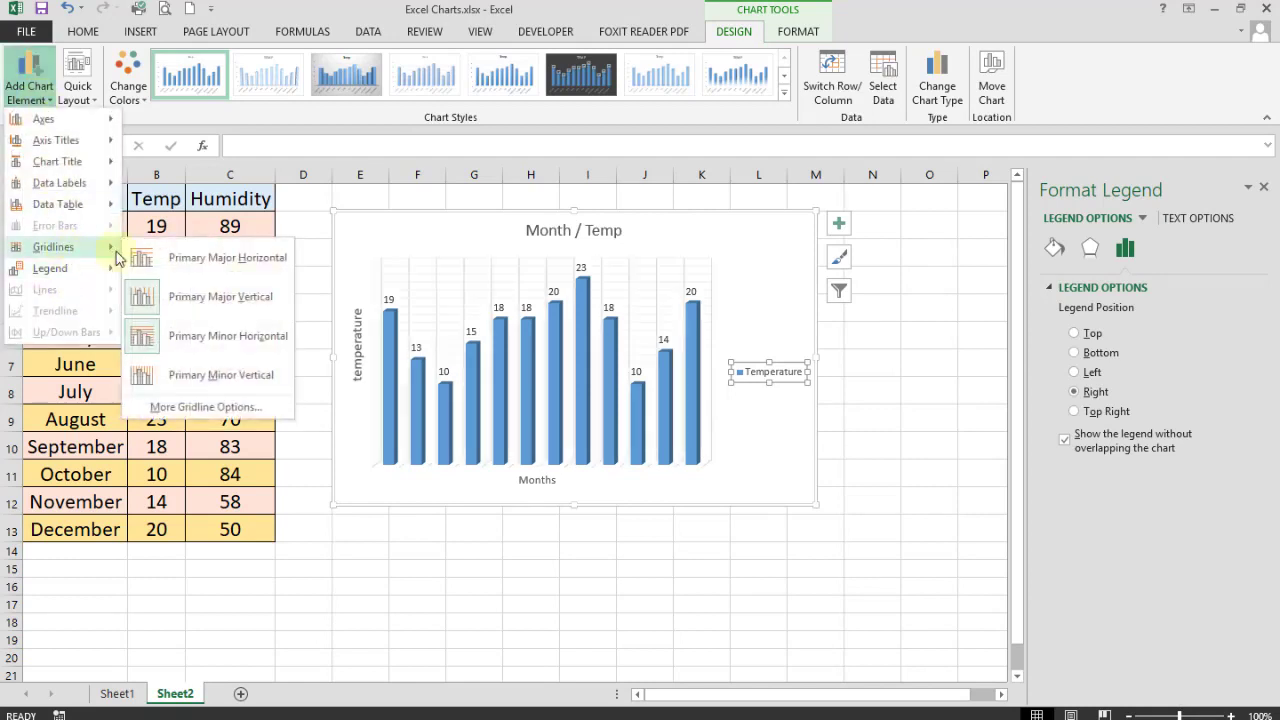
left_click(145, 297)
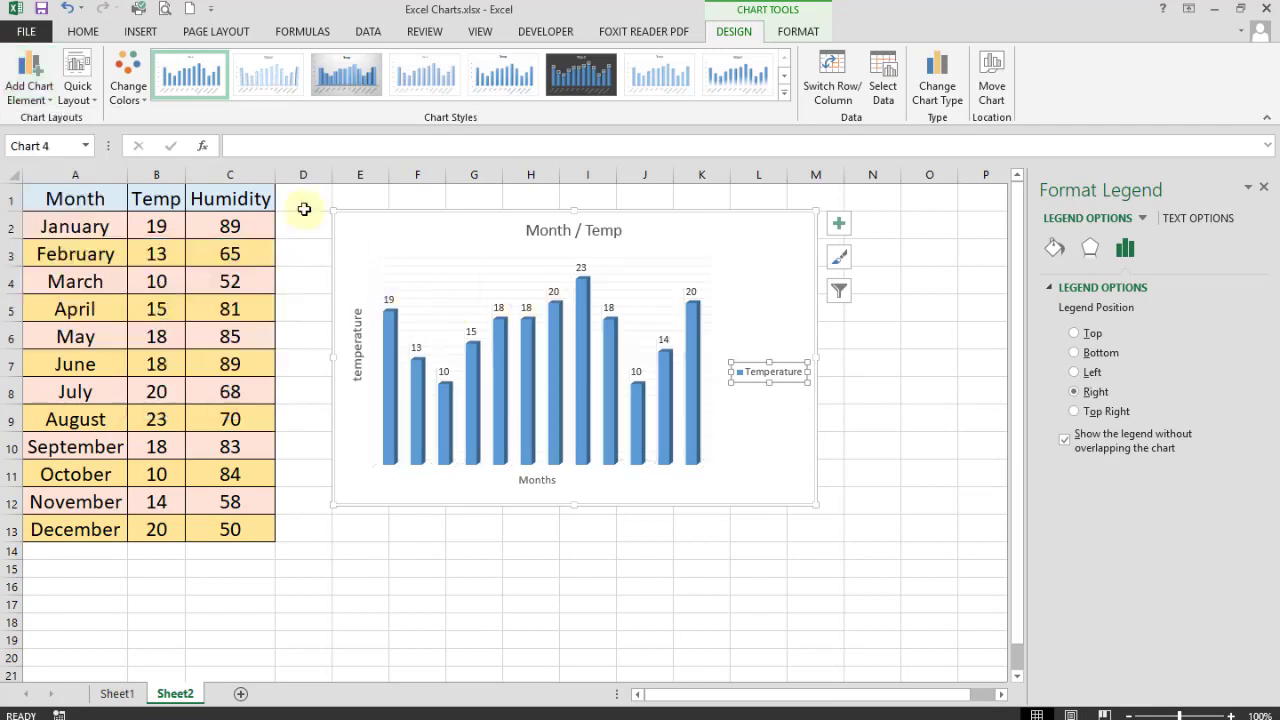
left_click(30, 80)
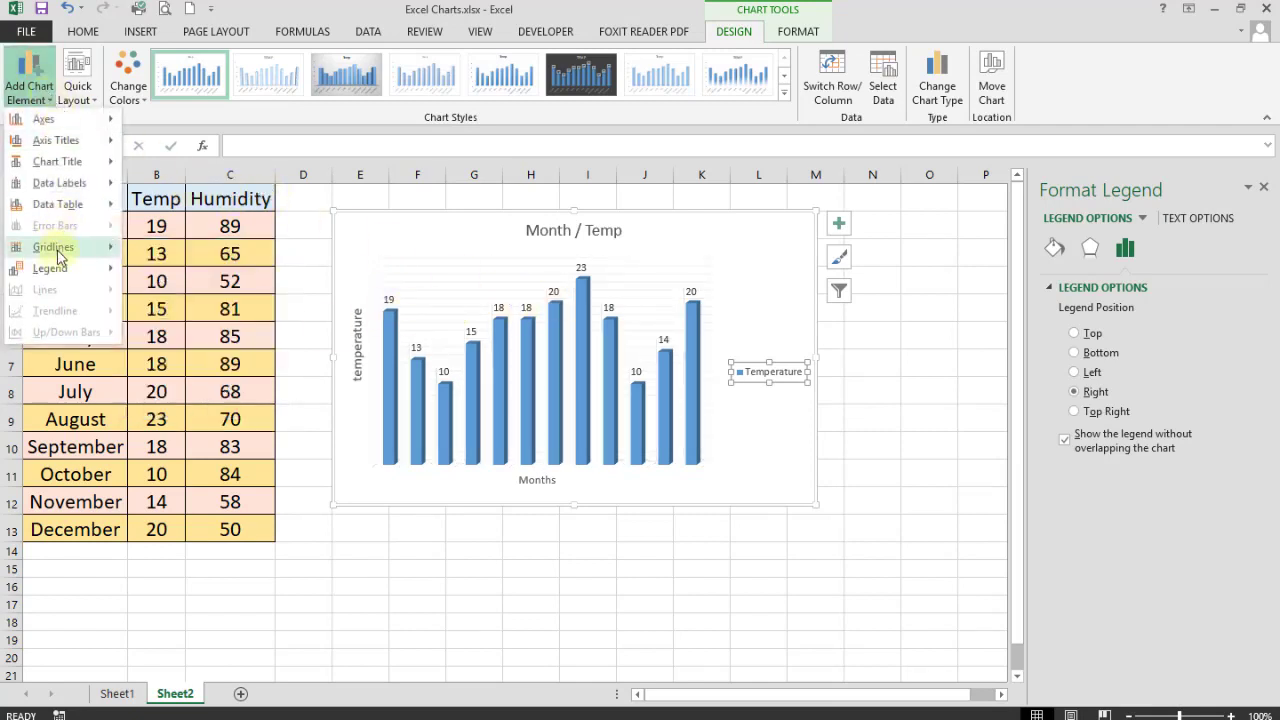
mouse_move(58, 256)
left_click(150, 336)
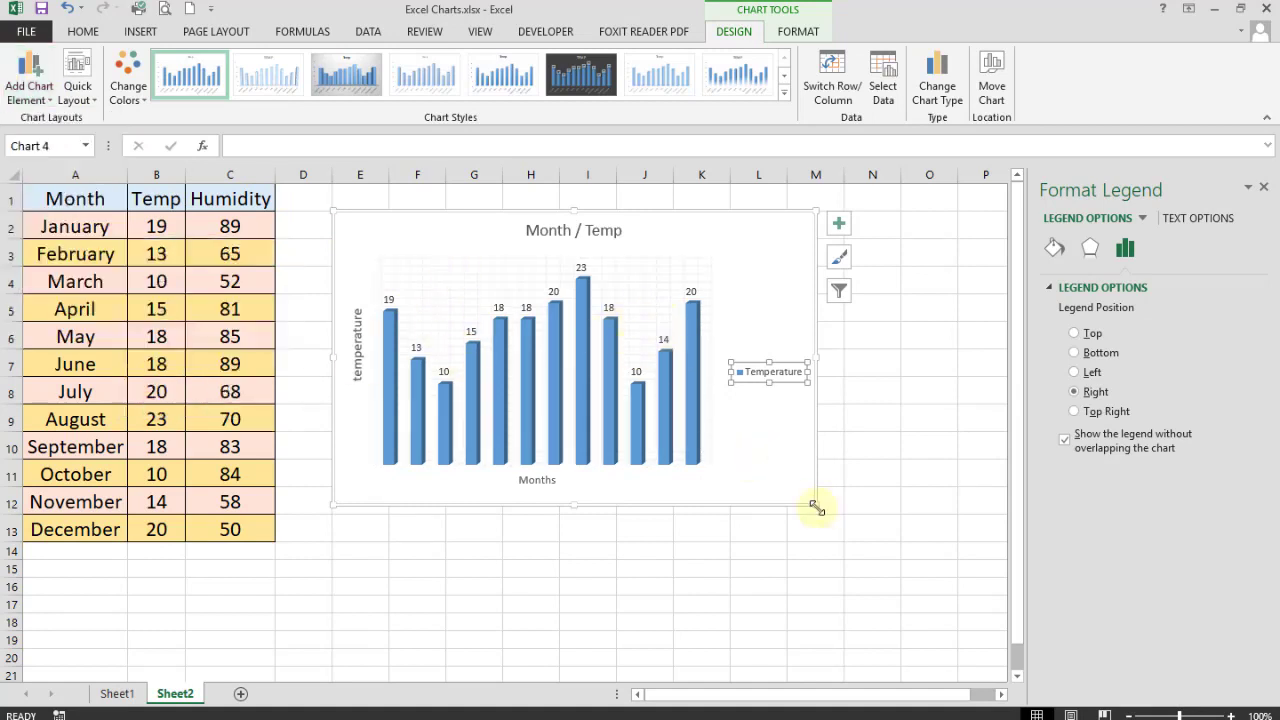
- Enlarge the chart to span roughly columns E through O, down to about row 23
left_click_drag(814, 504, 956, 636)
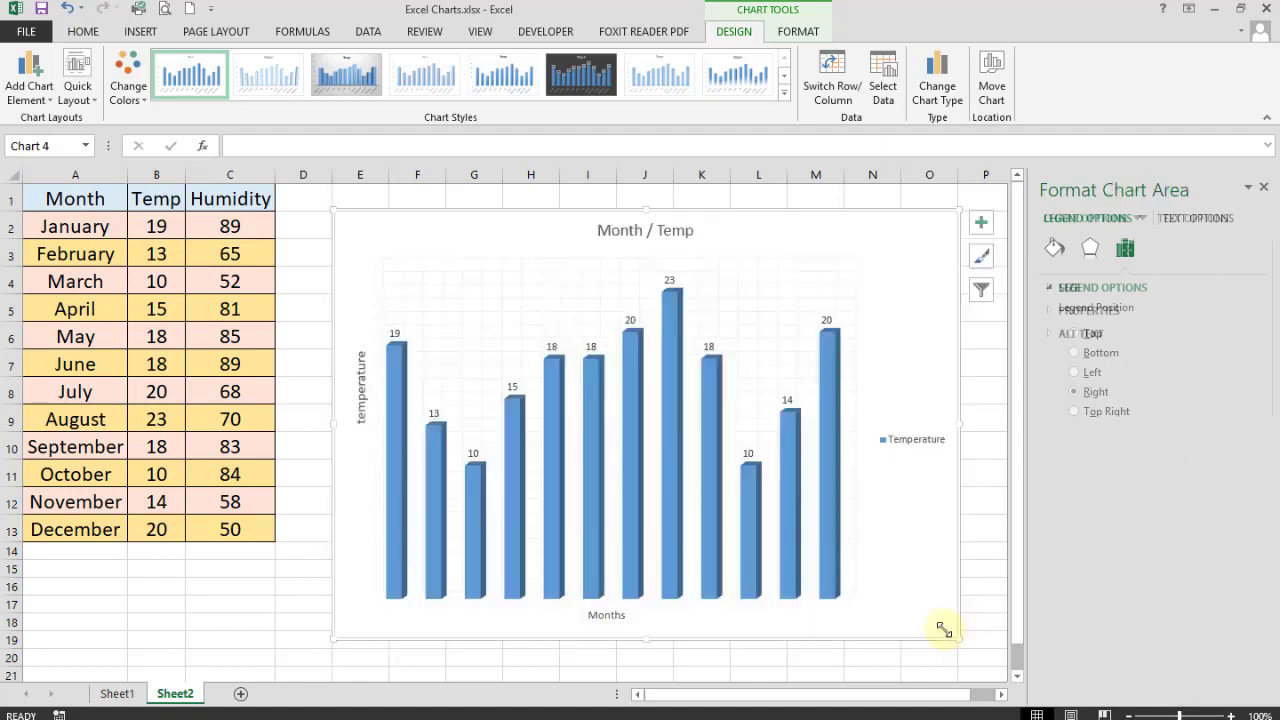
left_click(474, 310)
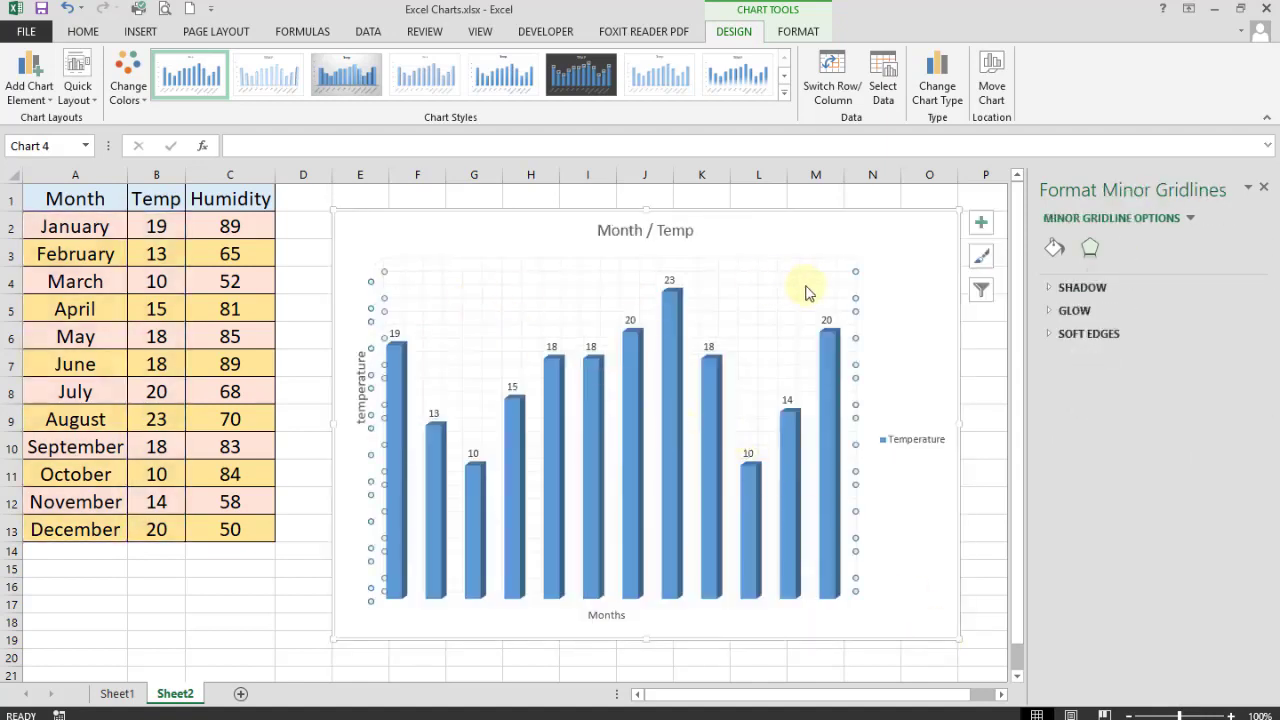
left_click(894, 246)
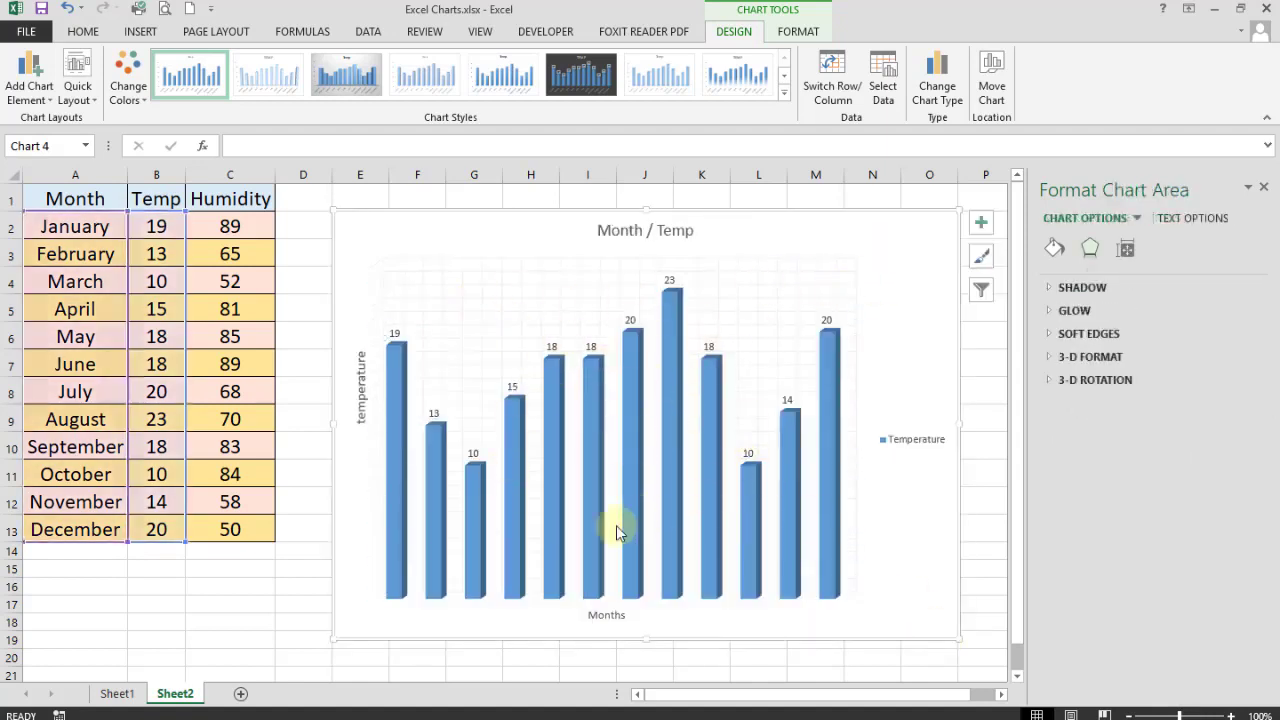
- Try several colour palettes and settle on the orange monochromatic palette for the bars
left_click(127, 83)
left_click(135, 168)
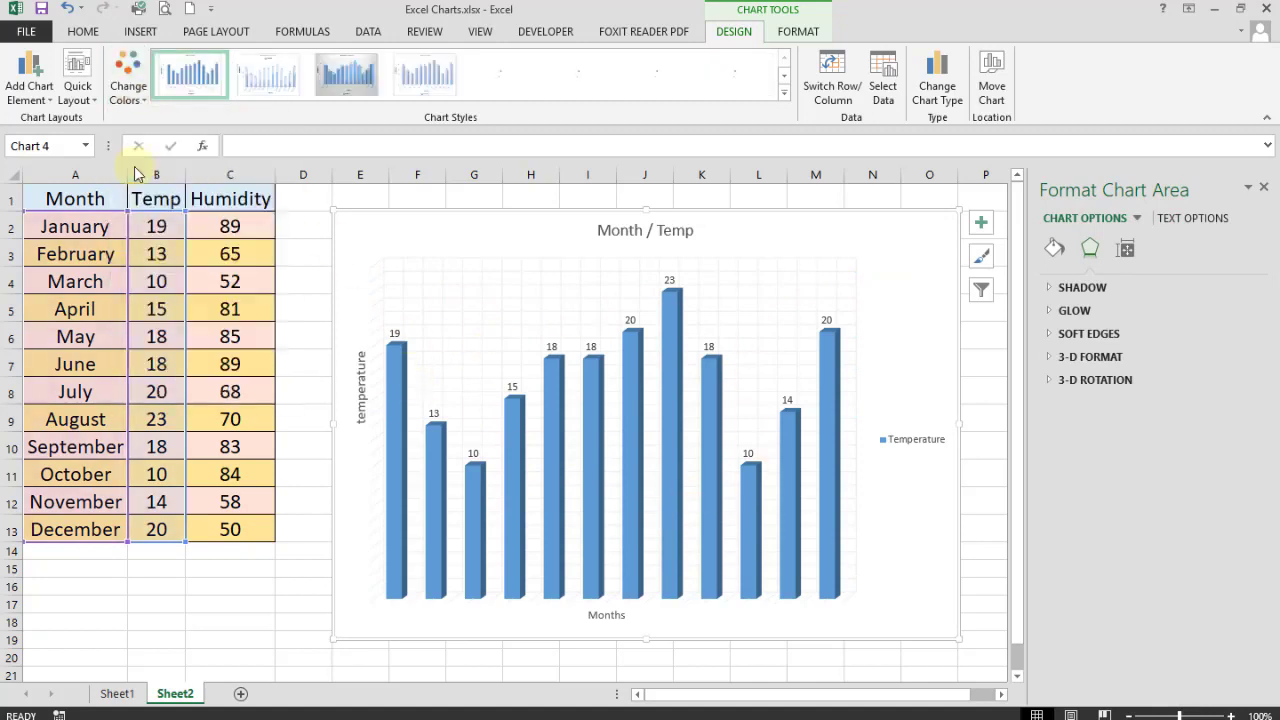
left_click(128, 72)
left_click(145, 200)
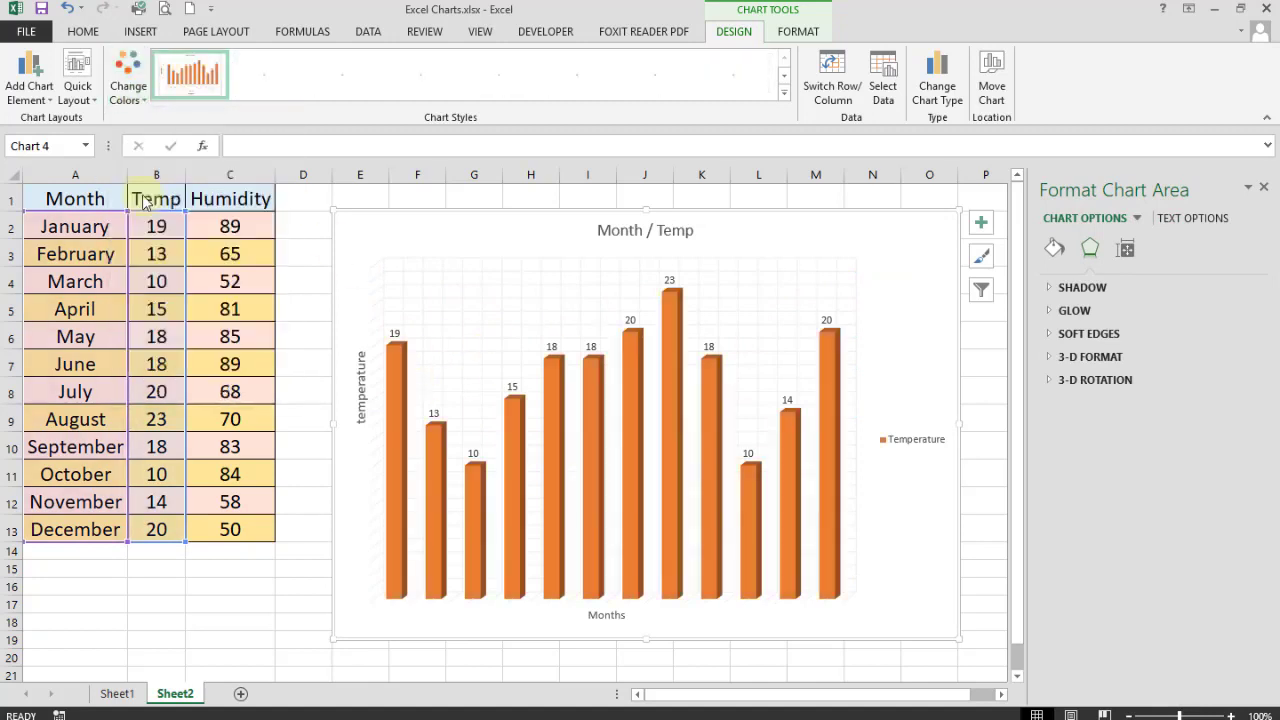
left_click(128, 78)
left_click(148, 228)
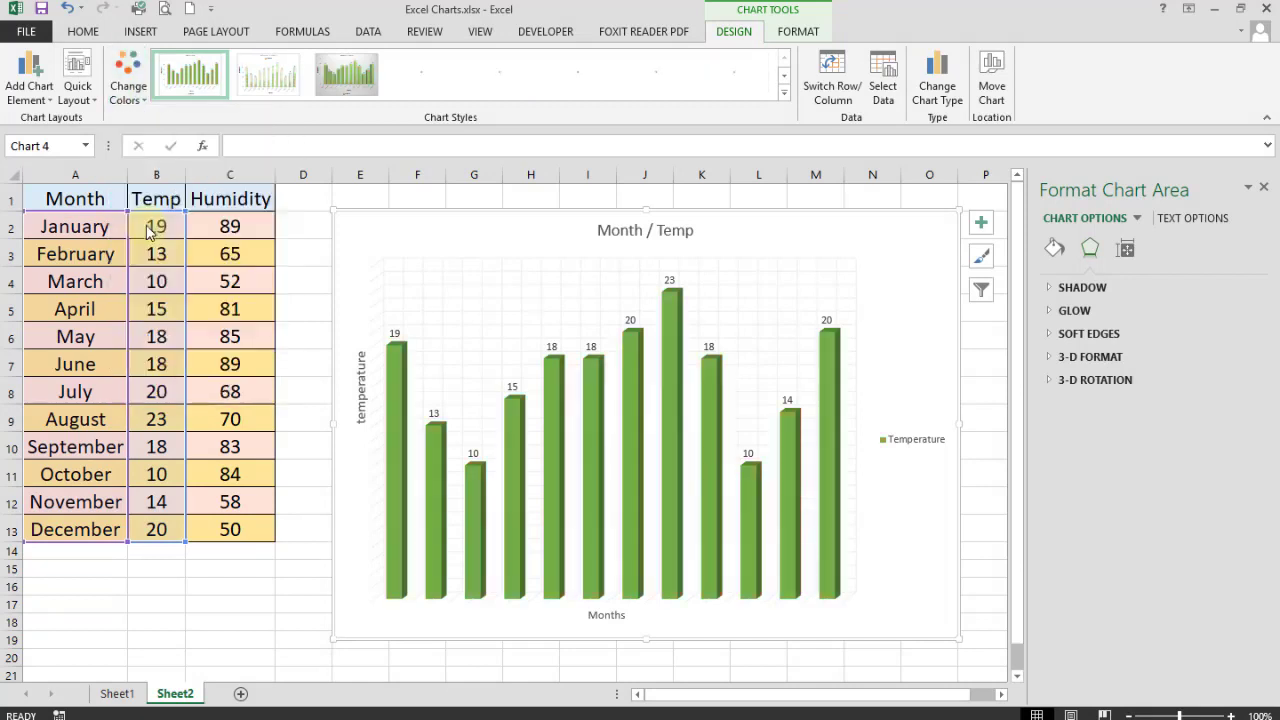
left_click(130, 85)
left_click(142, 278)
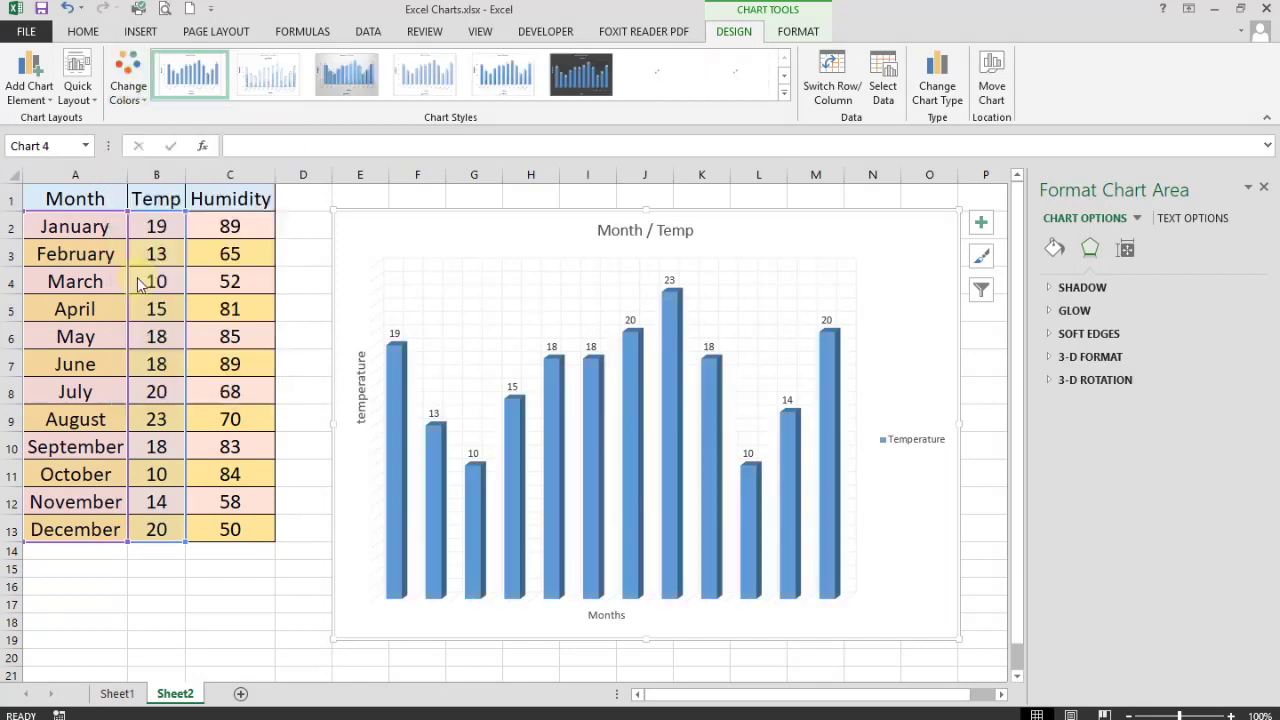
left_click(128, 80)
left_click(142, 302)
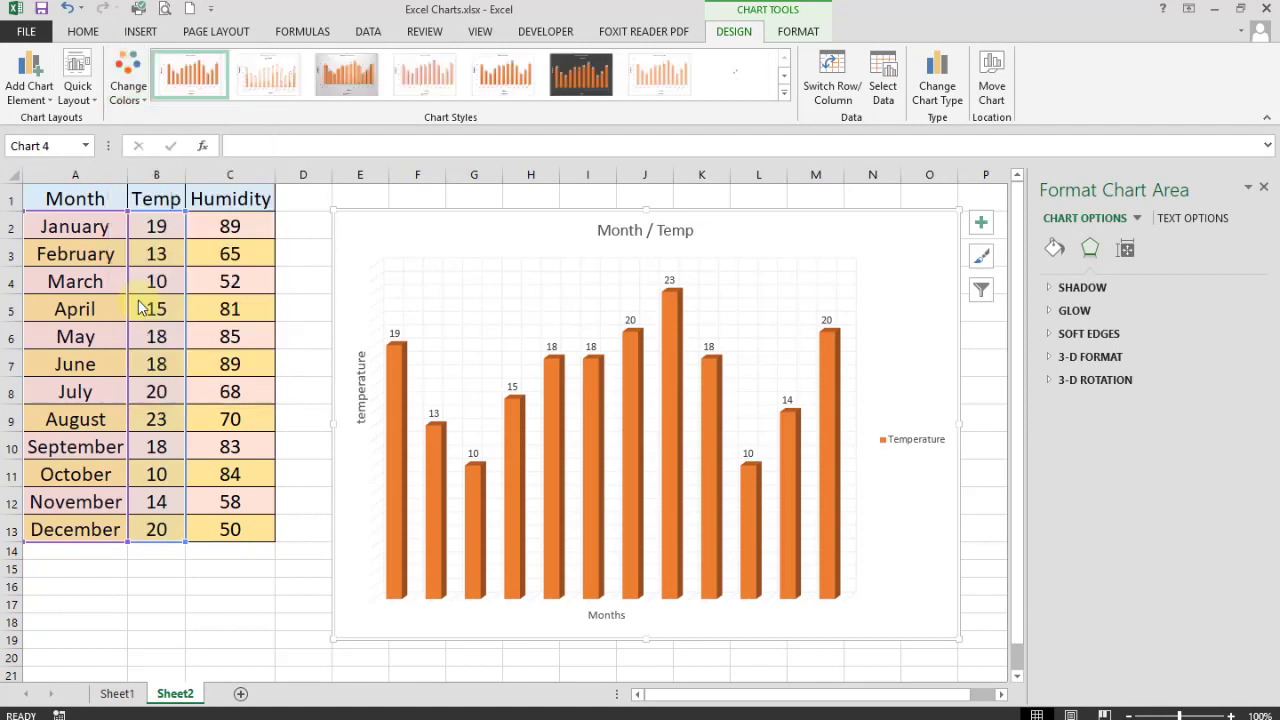
left_click(785, 92)
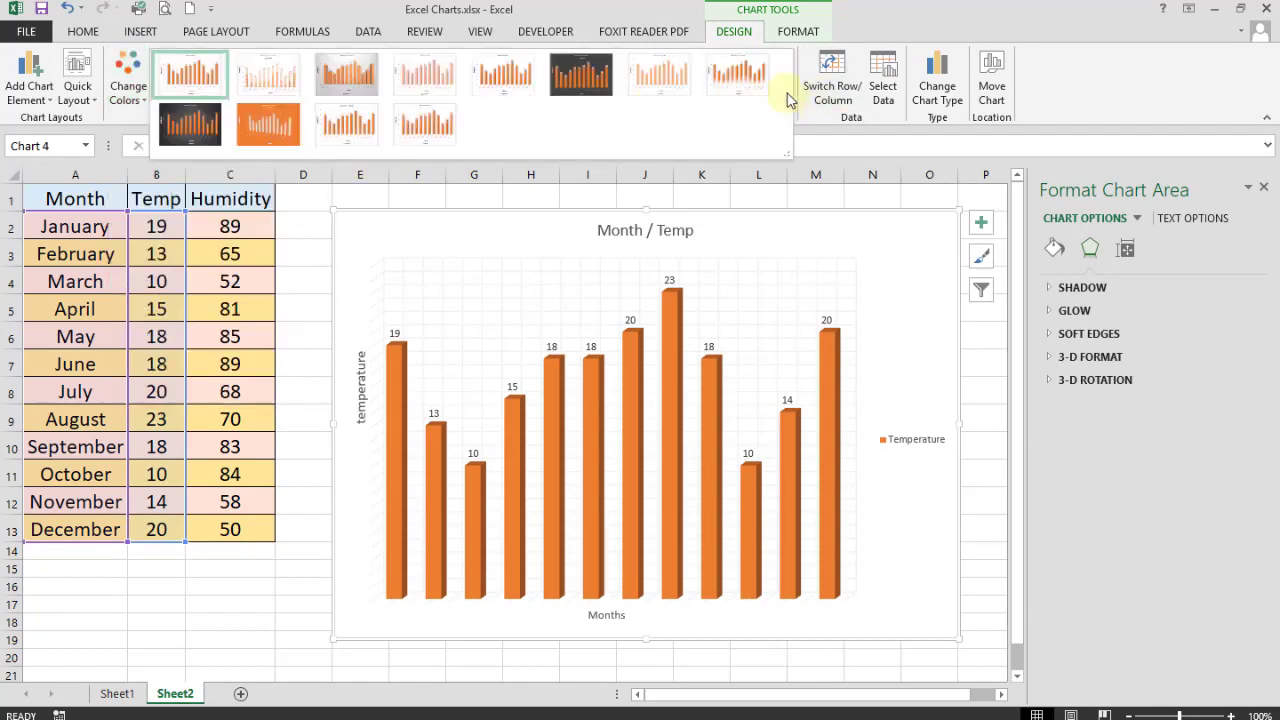
key("Escape")
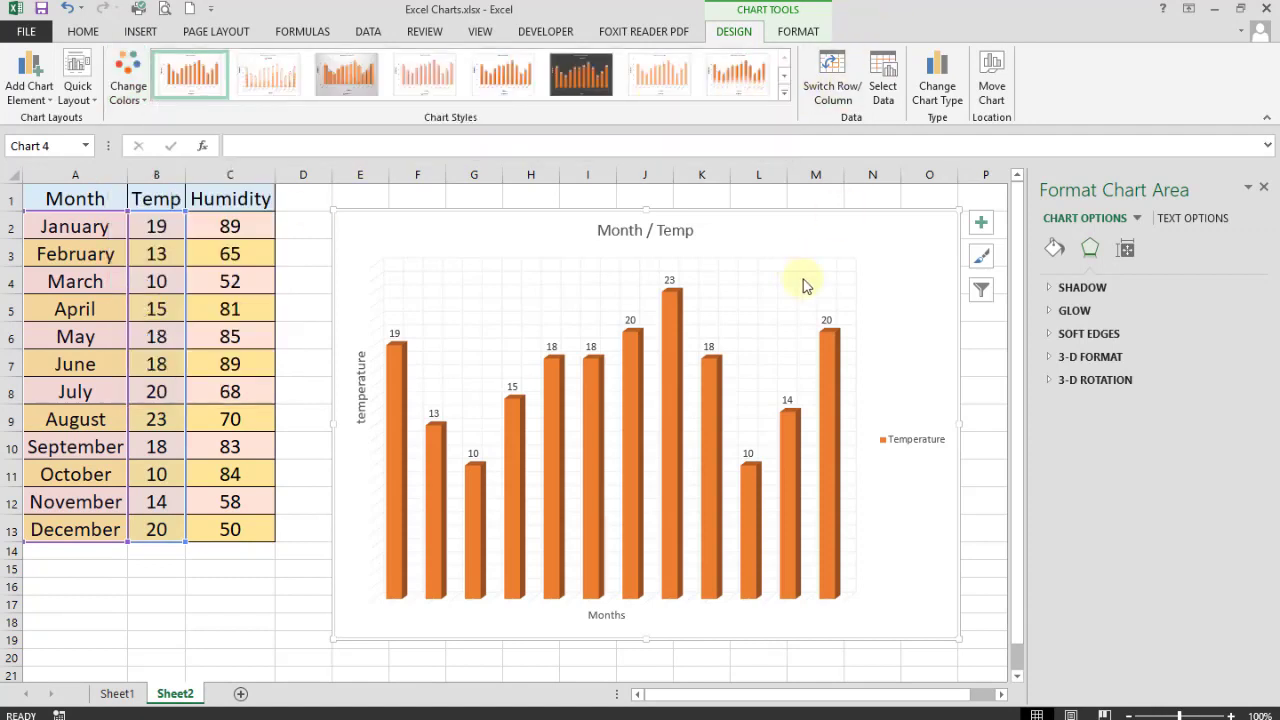
left_click(830, 358)
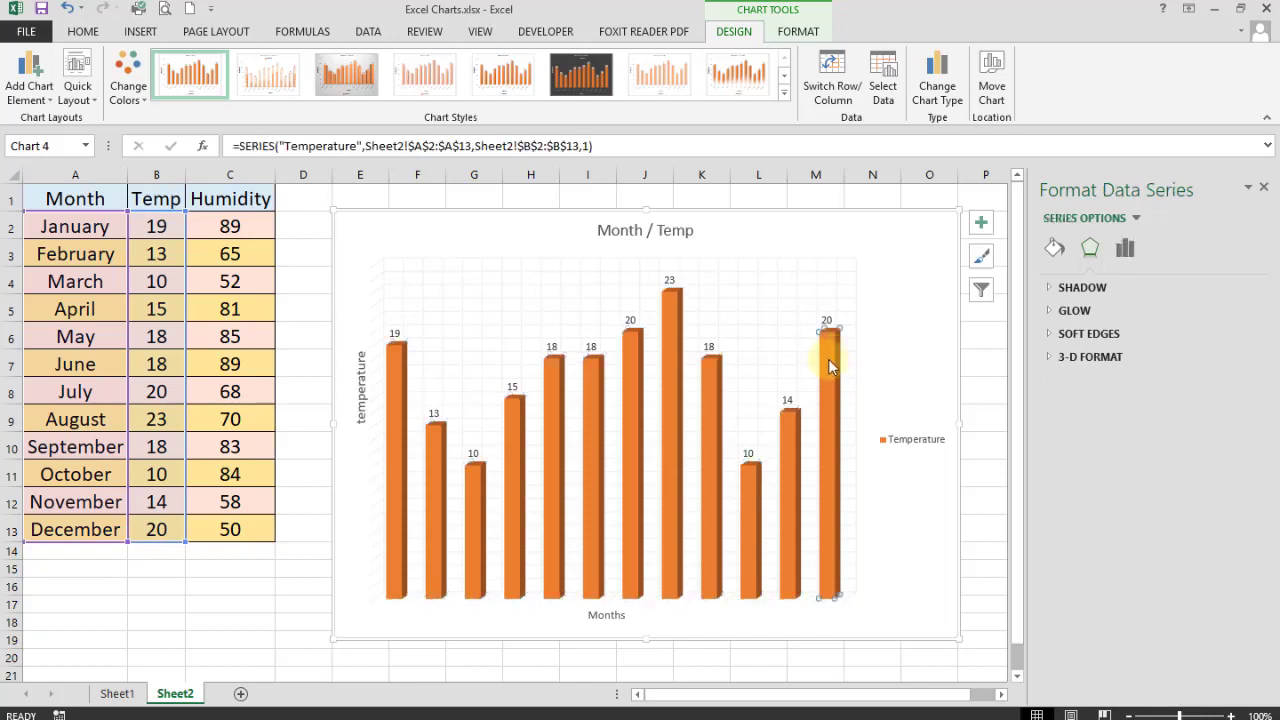
- Select the August bar alone and fill it Dark Red
left_click(827, 360)
left_click(791, 433)
left_click(711, 406)
left_click(667, 309)
left_click(798, 31)
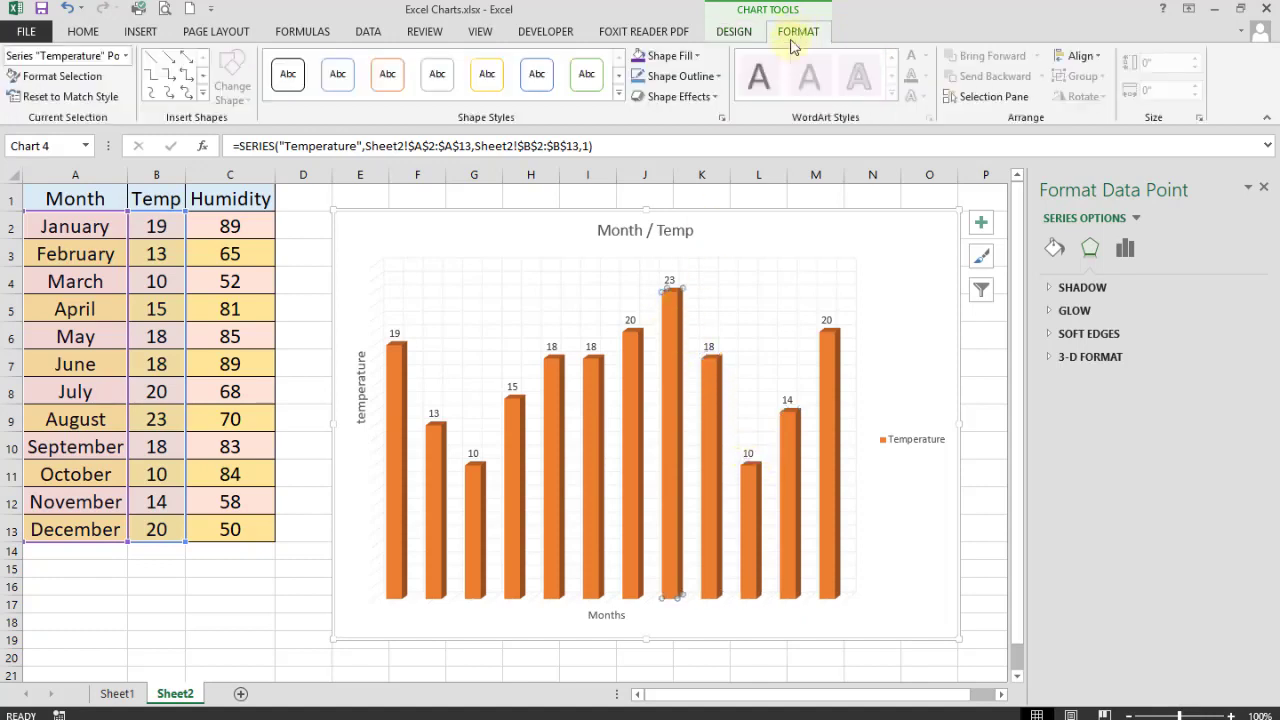
left_click(700, 56)
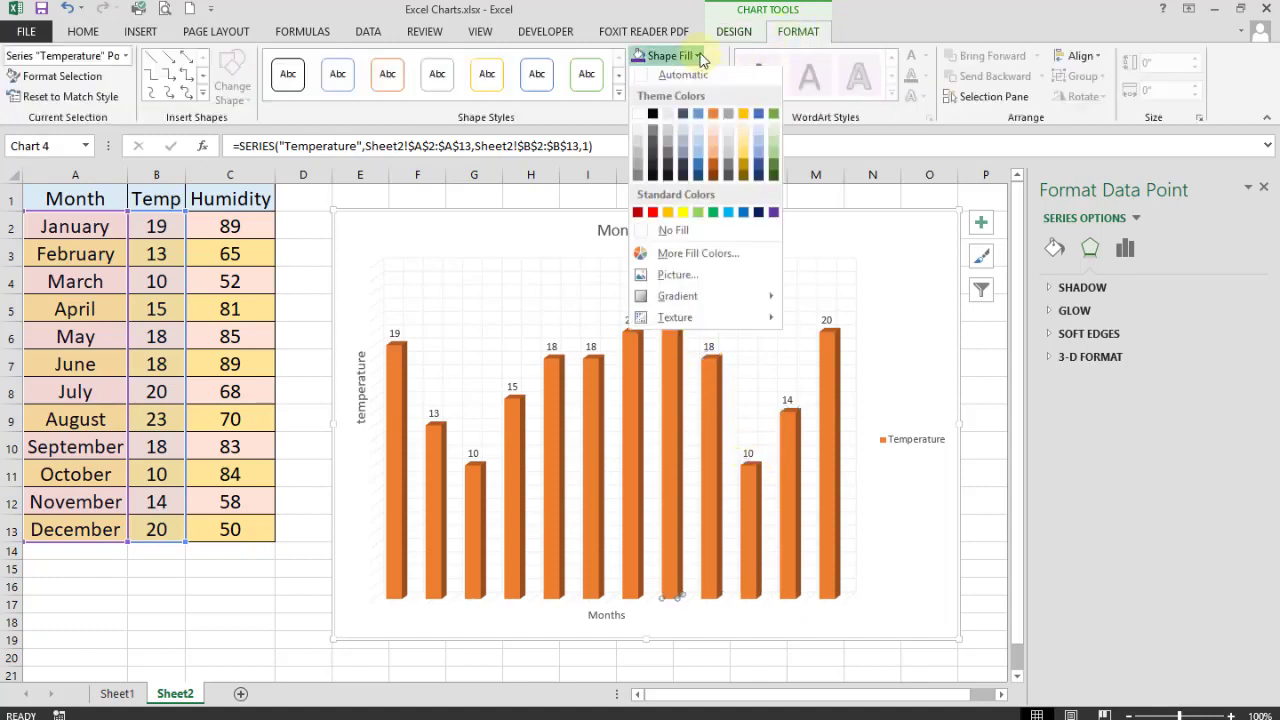
left_click(637, 216)
- Fill the July bar green and the June bar purple
left_click(635, 363)
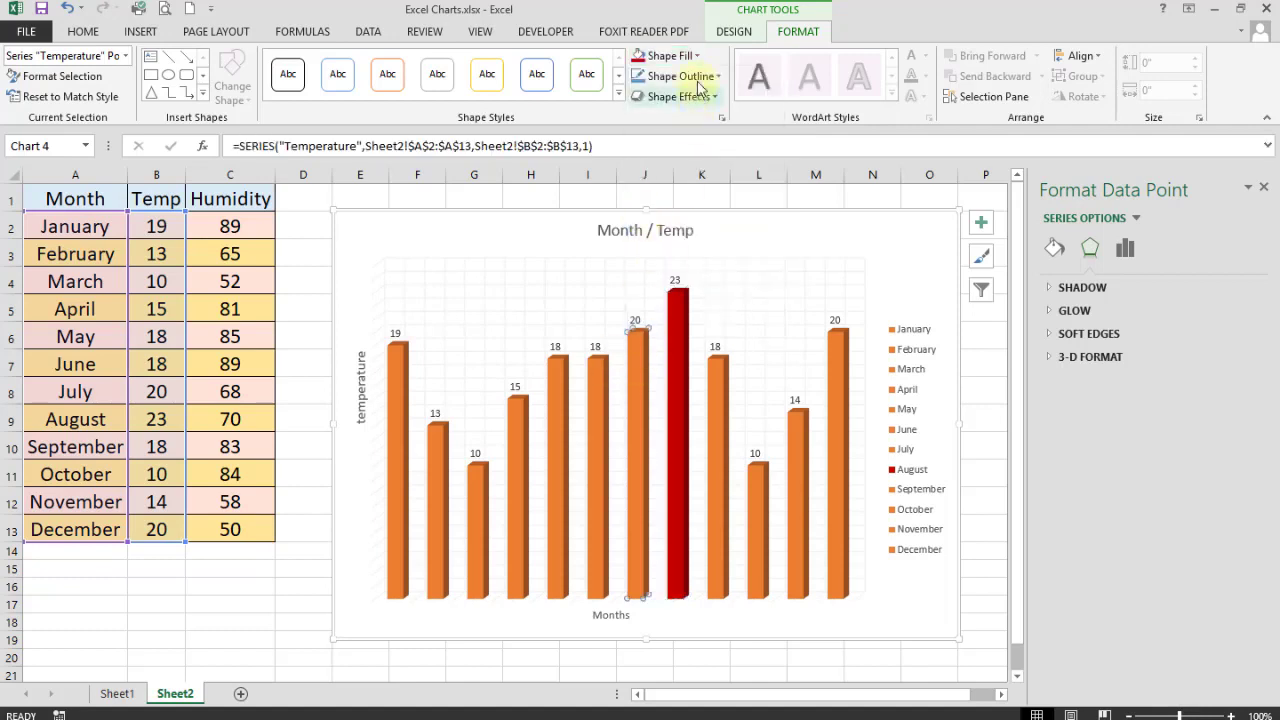
left_click(670, 55)
left_click(722, 216)
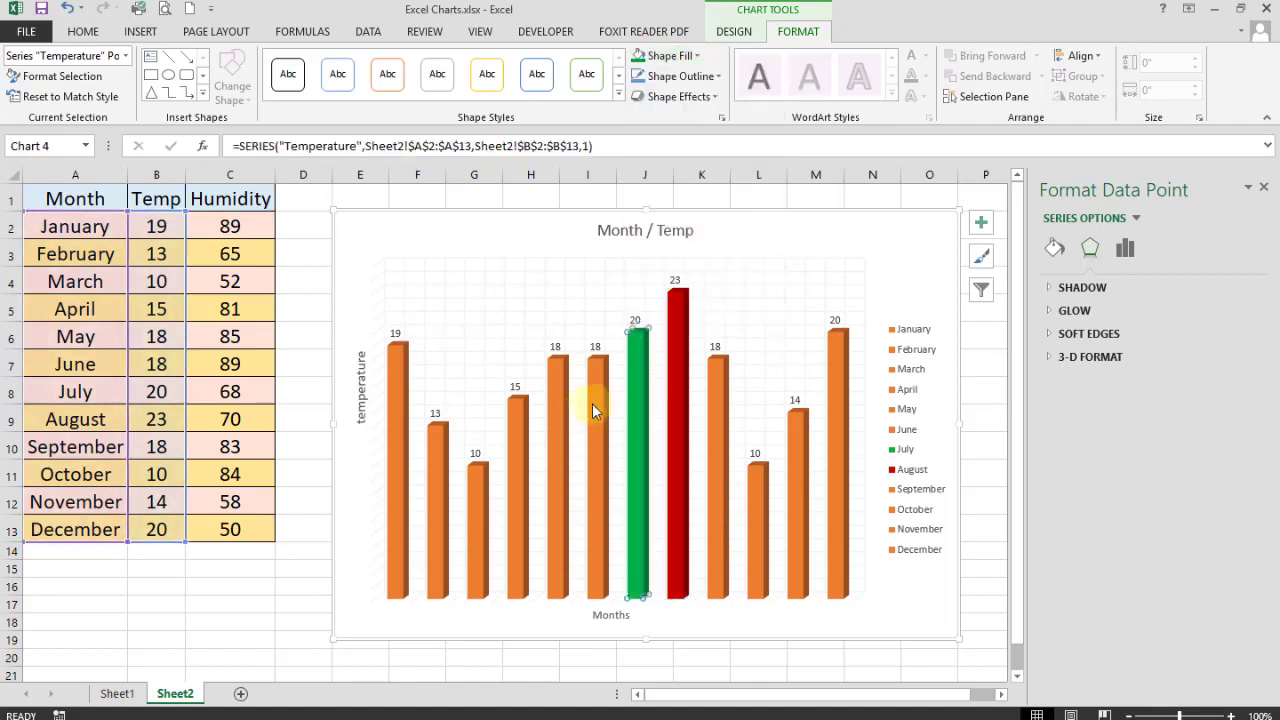
left_click(592, 410)
left_click(670, 55)
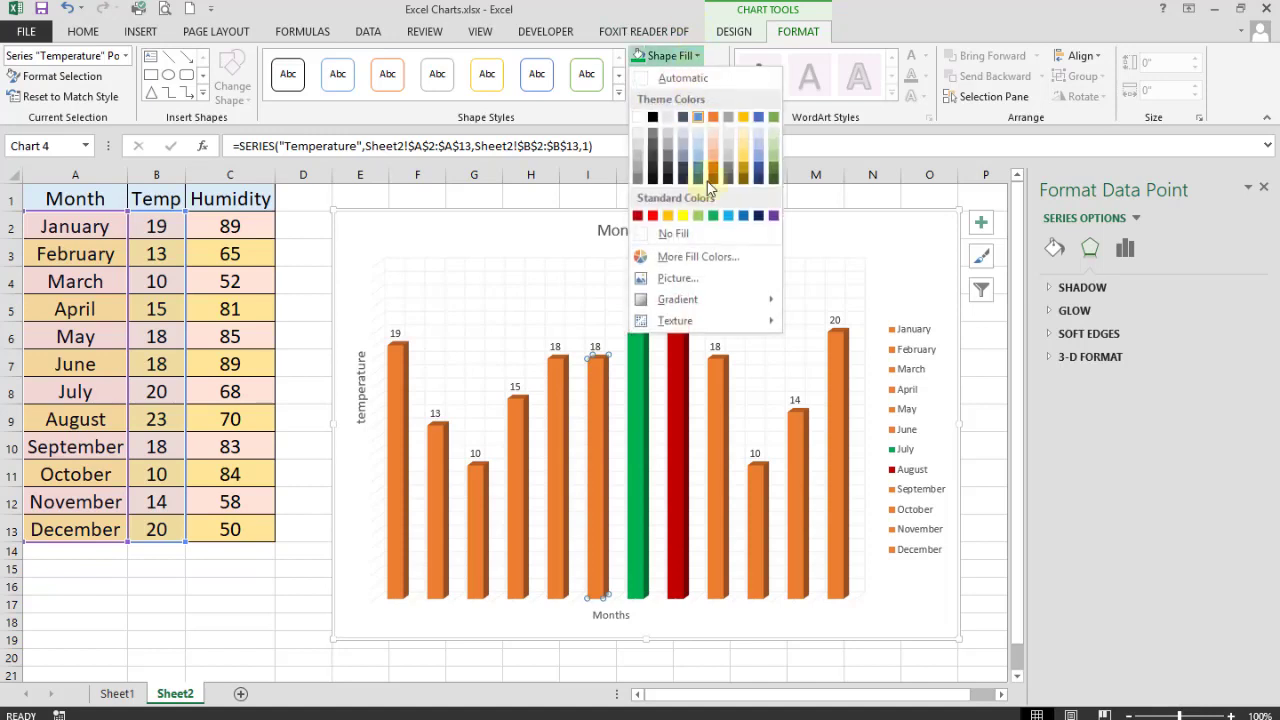
left_click(772, 216)
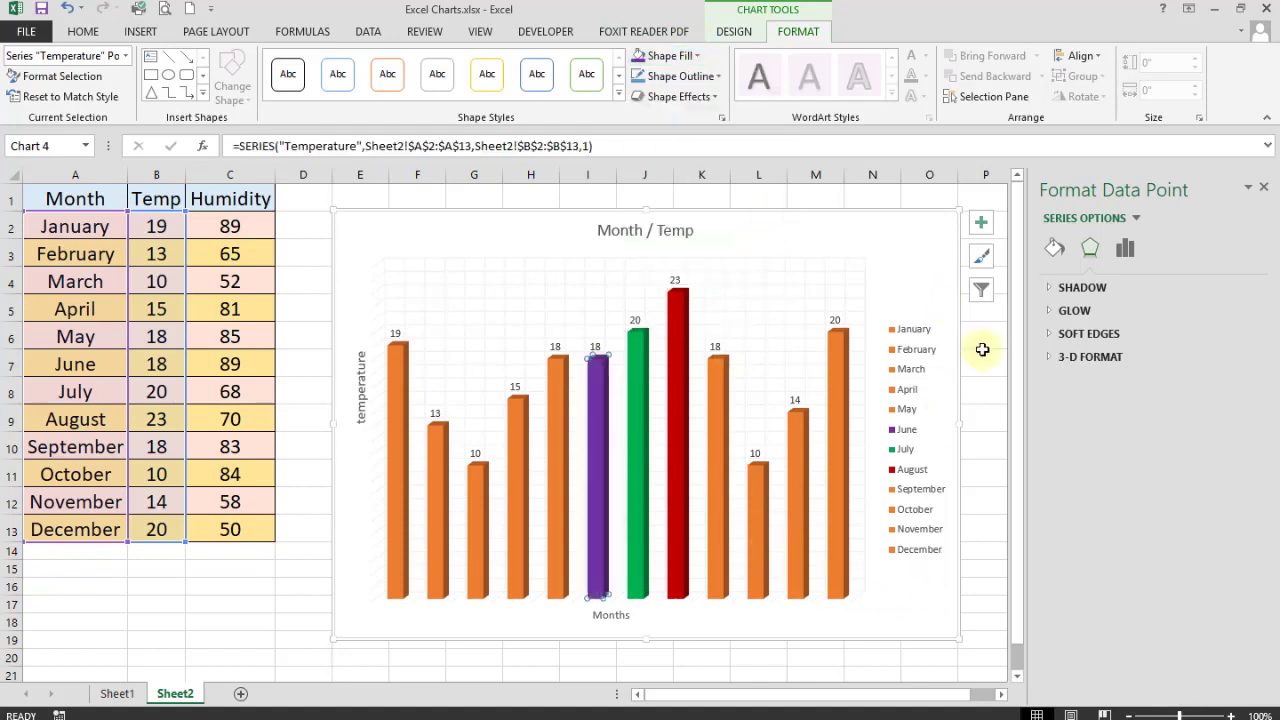
left_click(983, 349)
left_click(660, 229)
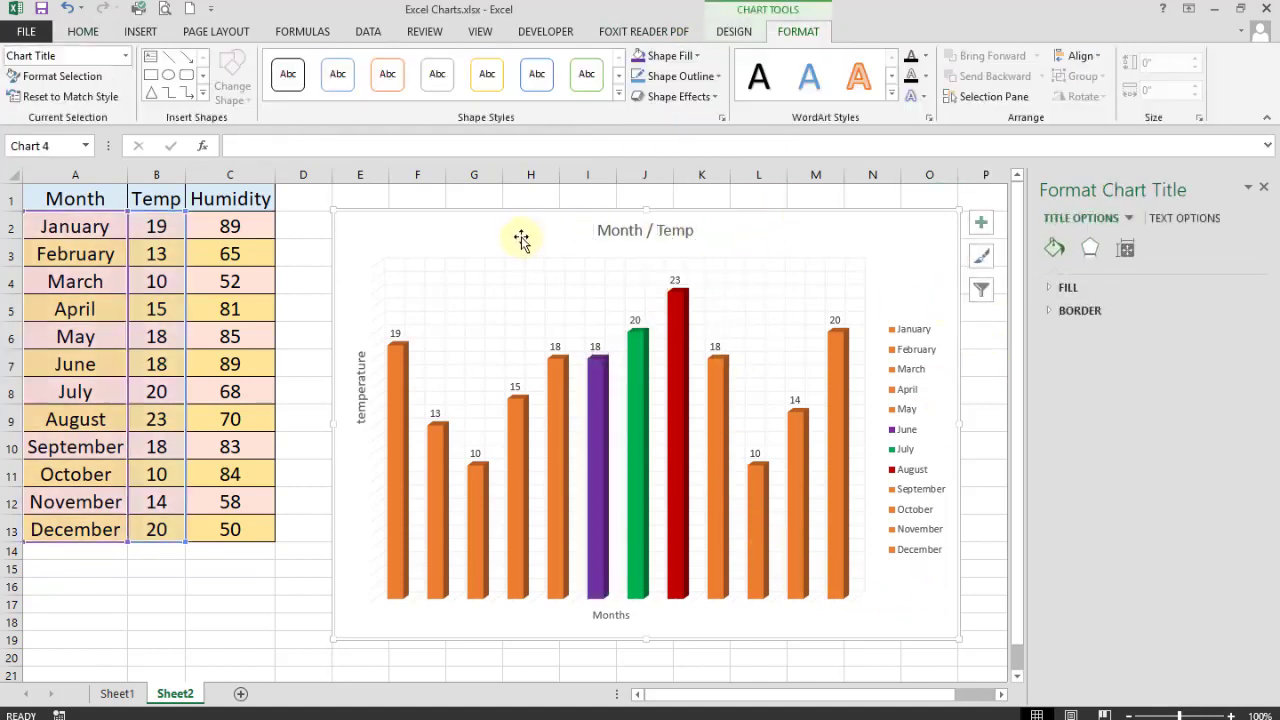
- Select the chart area and expand the Fill options in Format Chart Area
left_click(521, 240)
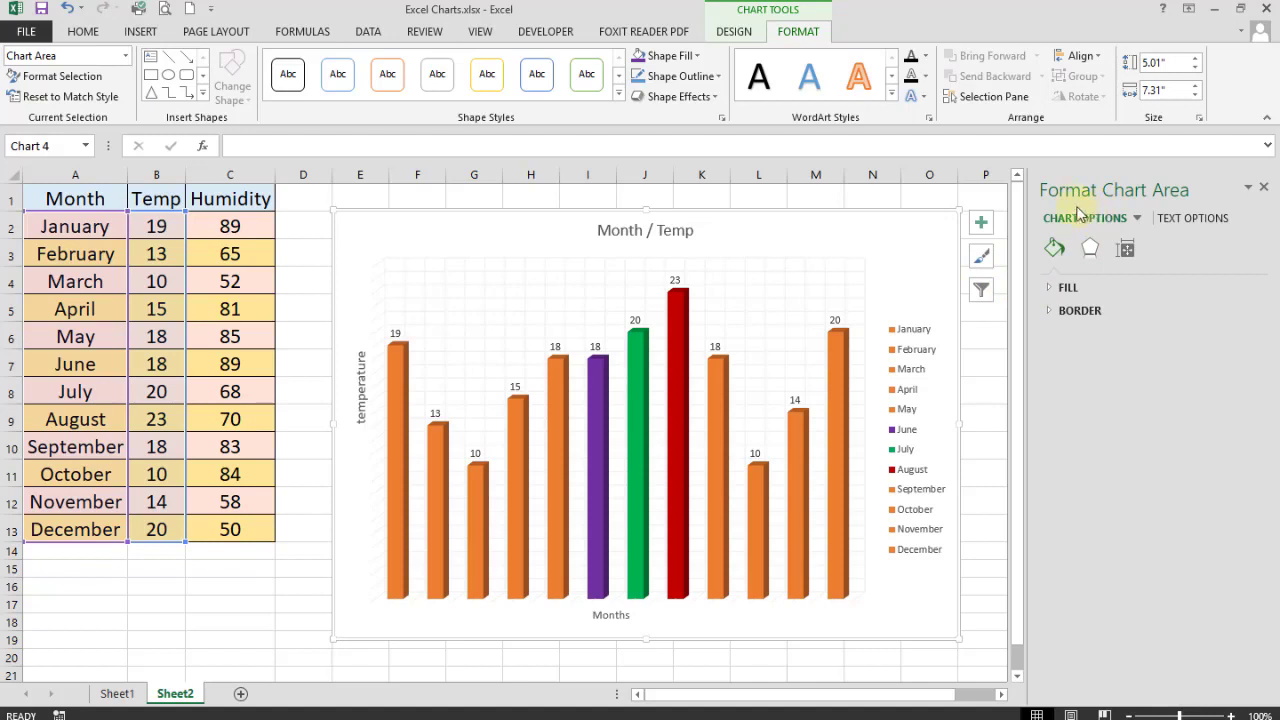
right_click(816, 228)
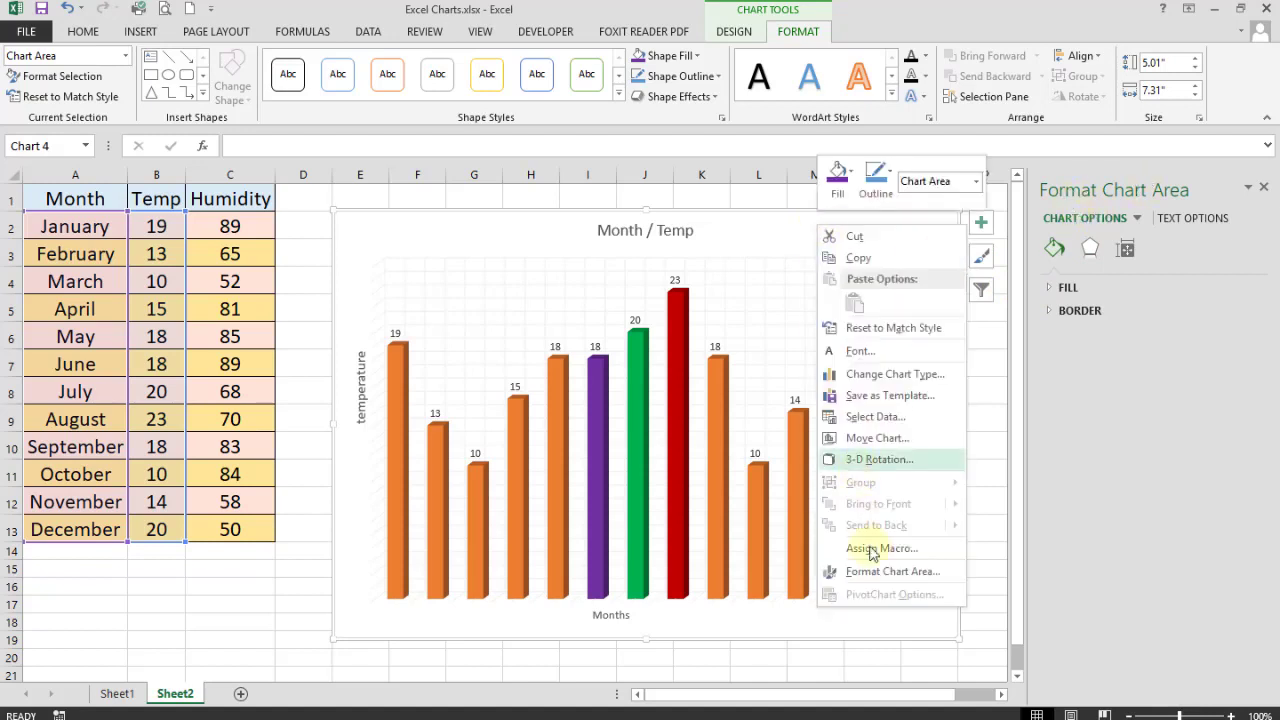
left_click(856, 577)
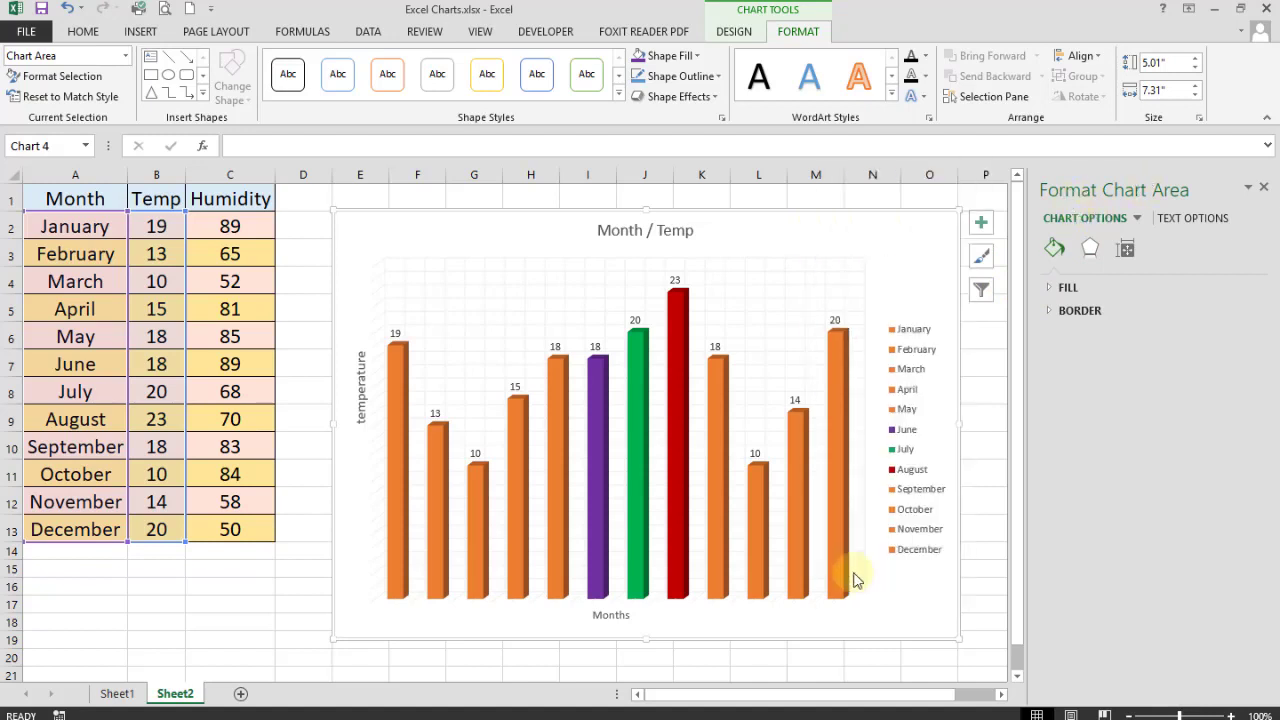
left_click(1263, 189)
right_click(873, 222)
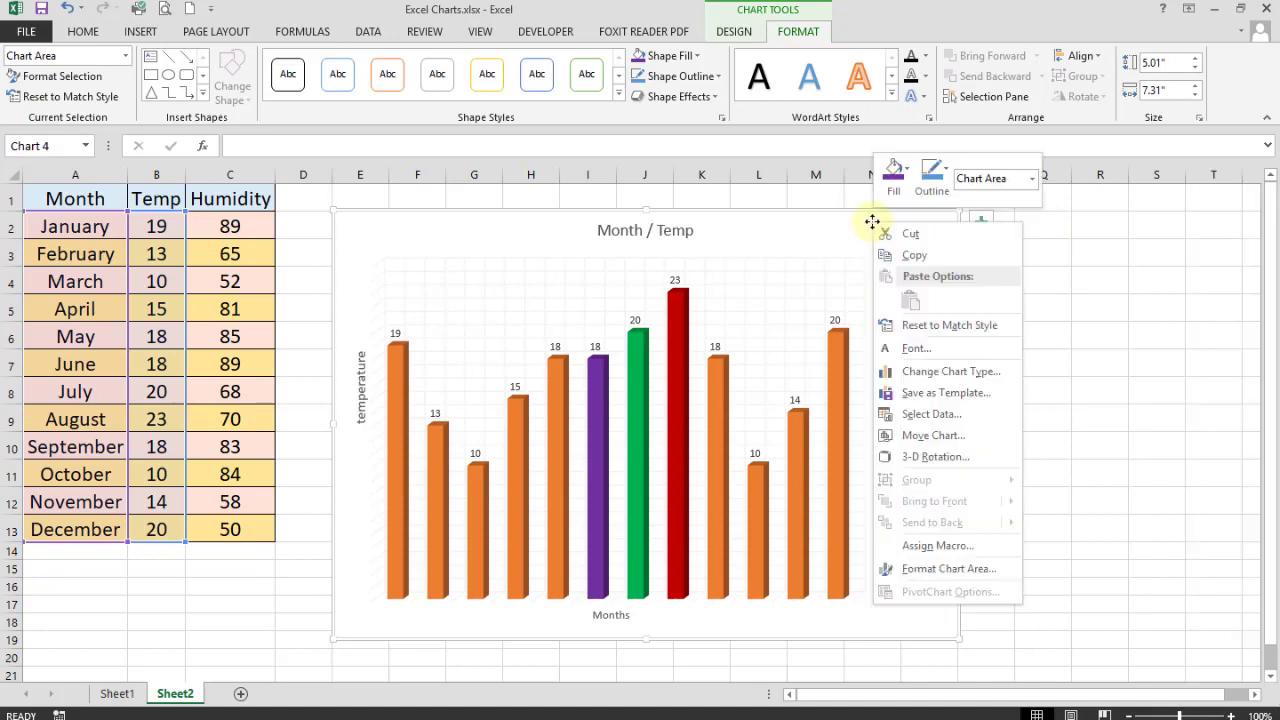
left_click(914, 570)
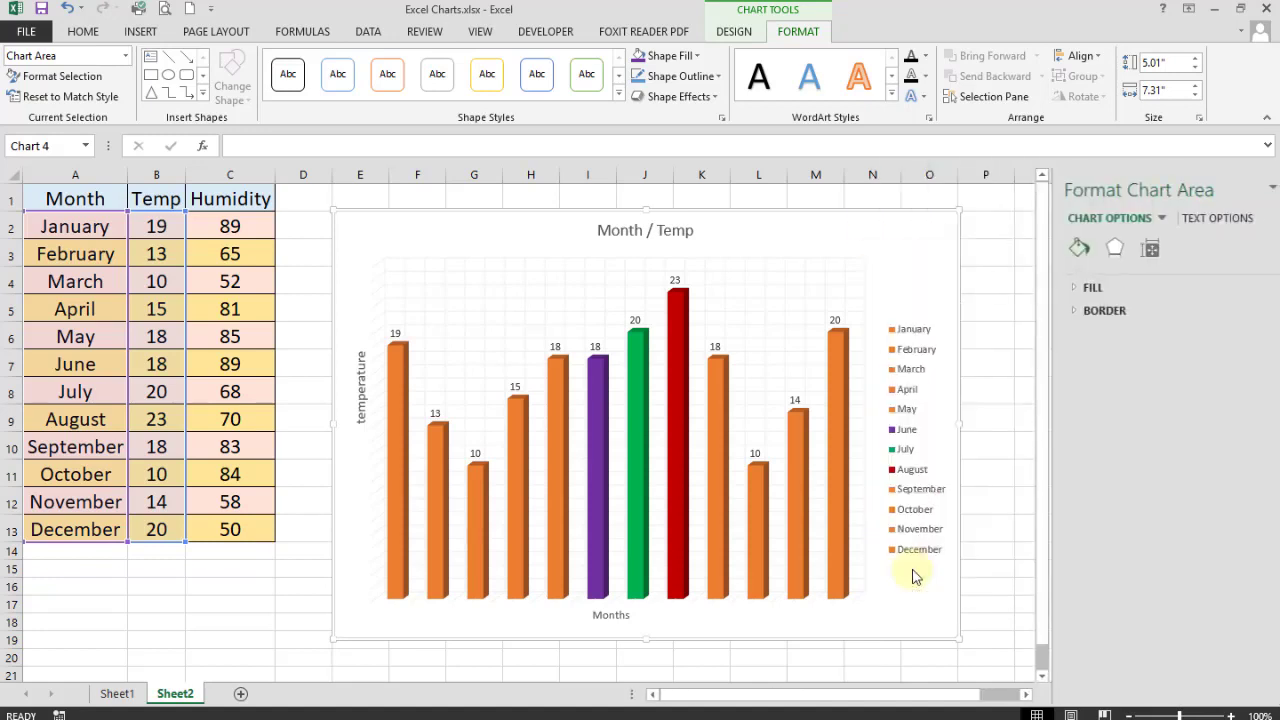
left_click(1052, 289)
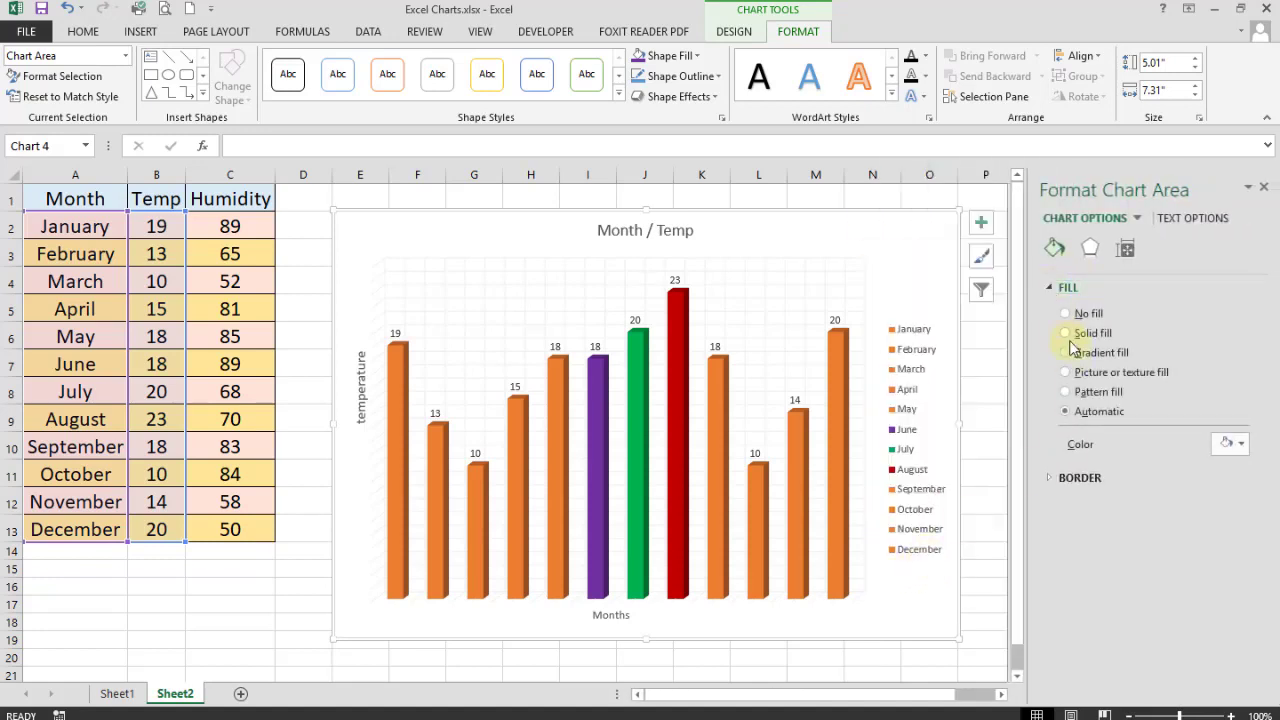
- Try solid, gradient, water-drop texture, pattern and automatic fills, then leave No fill
left_click(1066, 334)
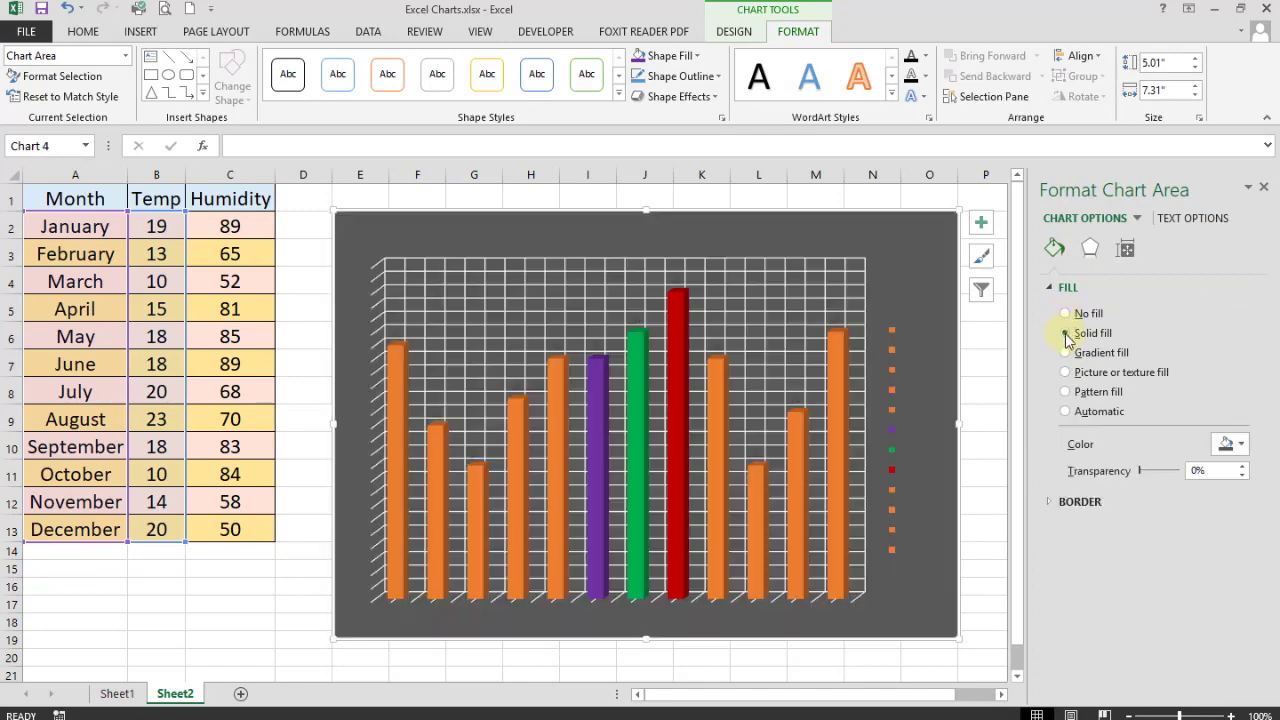
left_click(1065, 353)
left_click(1065, 372)
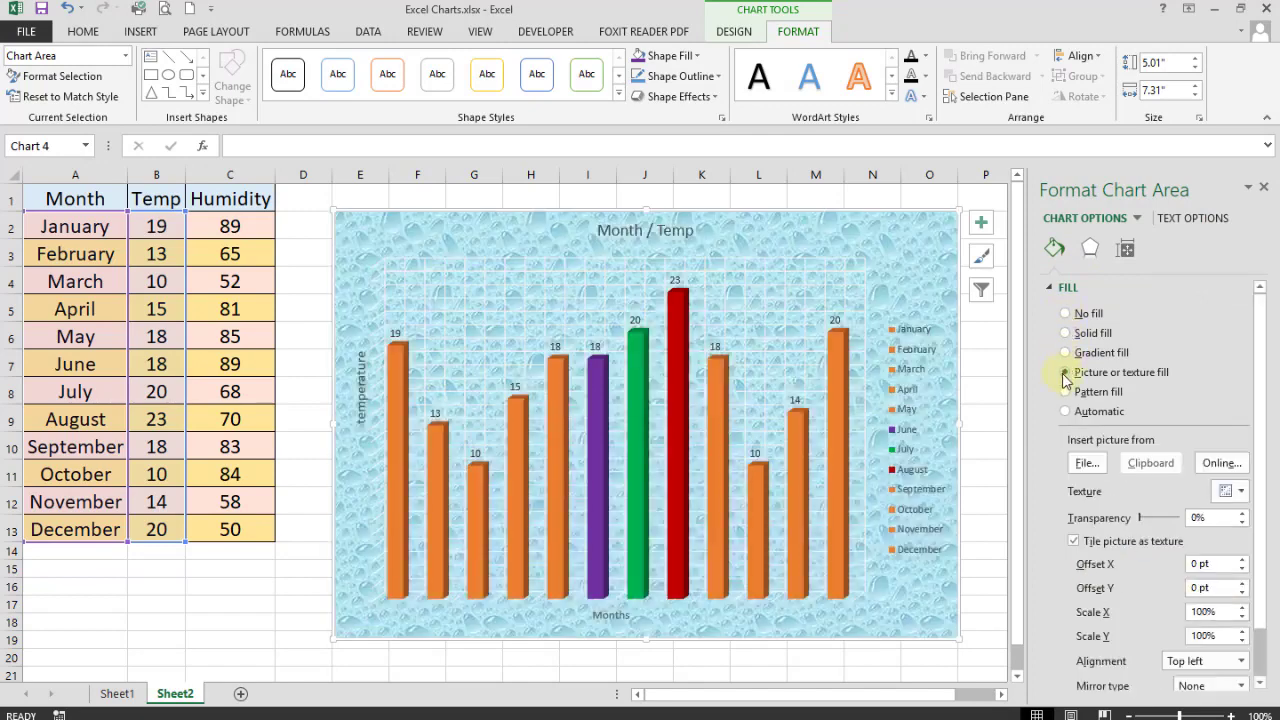
left_click(1066, 392)
left_click(1065, 373)
left_click(1066, 392)
left_click(1065, 411)
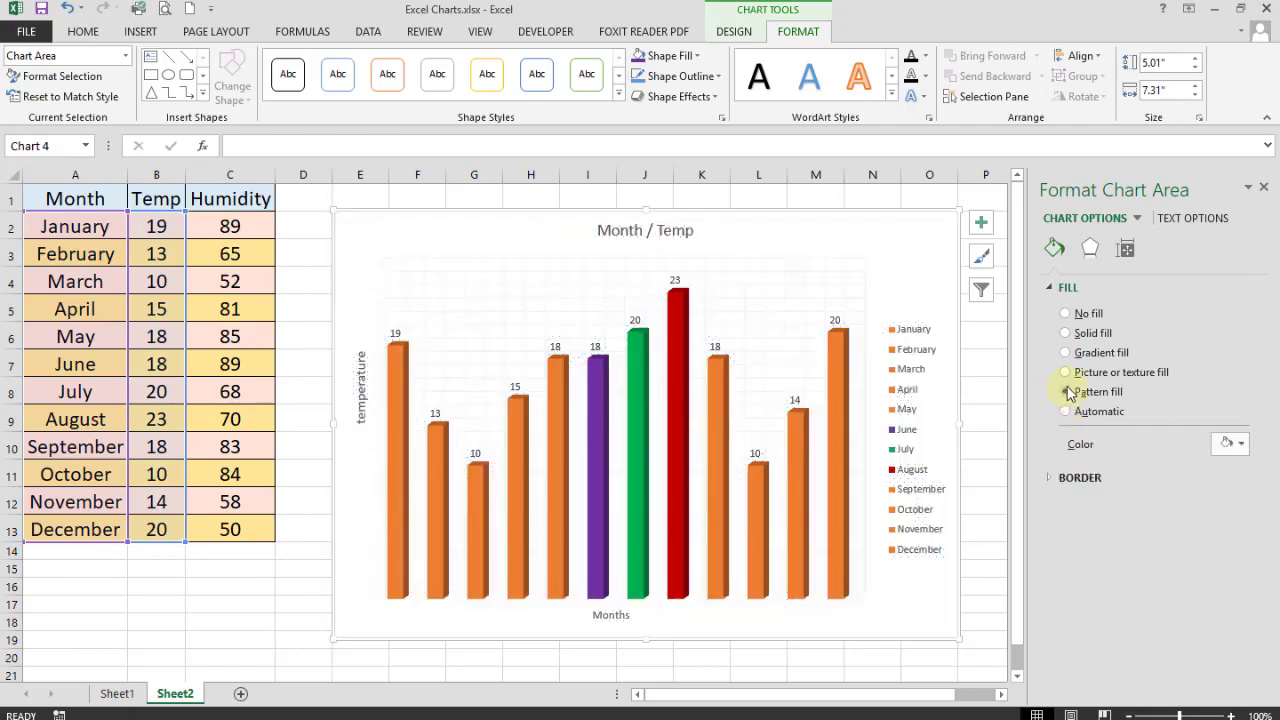
left_click(1066, 392)
left_click(1066, 333)
left_click(1065, 313)
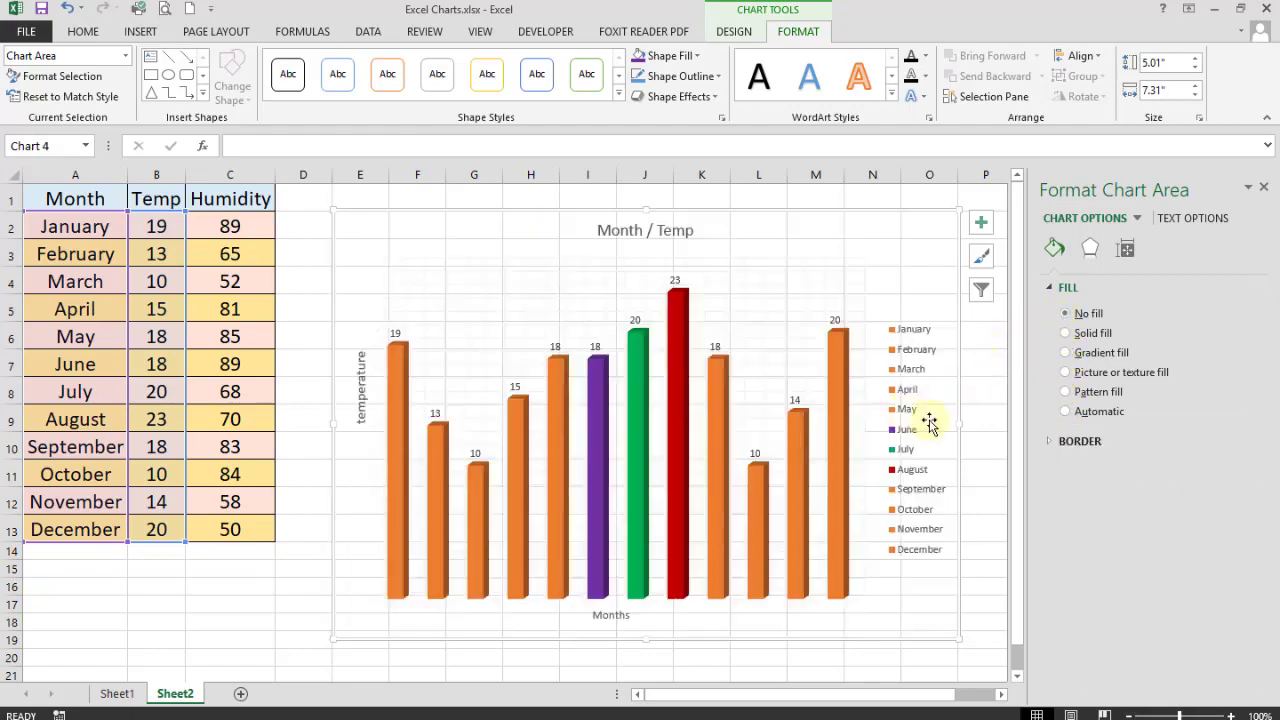
left_click(1262, 187)
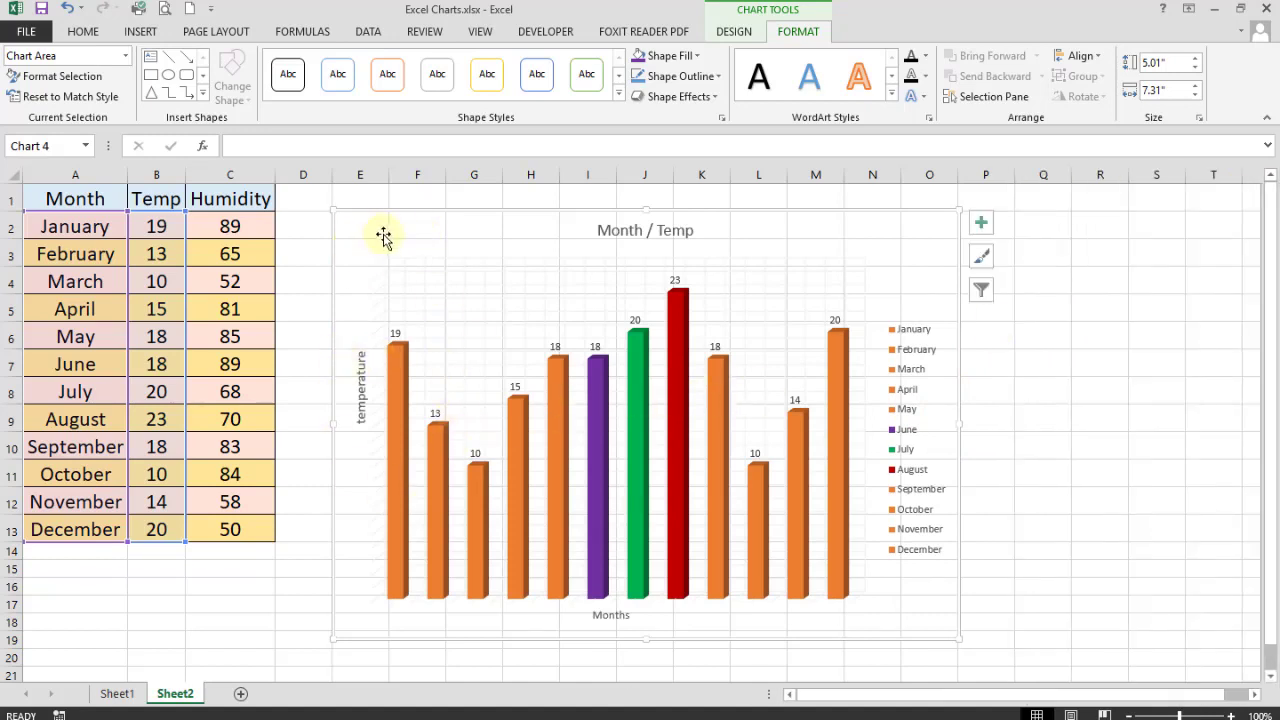
- Give the chart area a solid white fill and deselect the chart
right_click(931, 234)
left_click(948, 657)
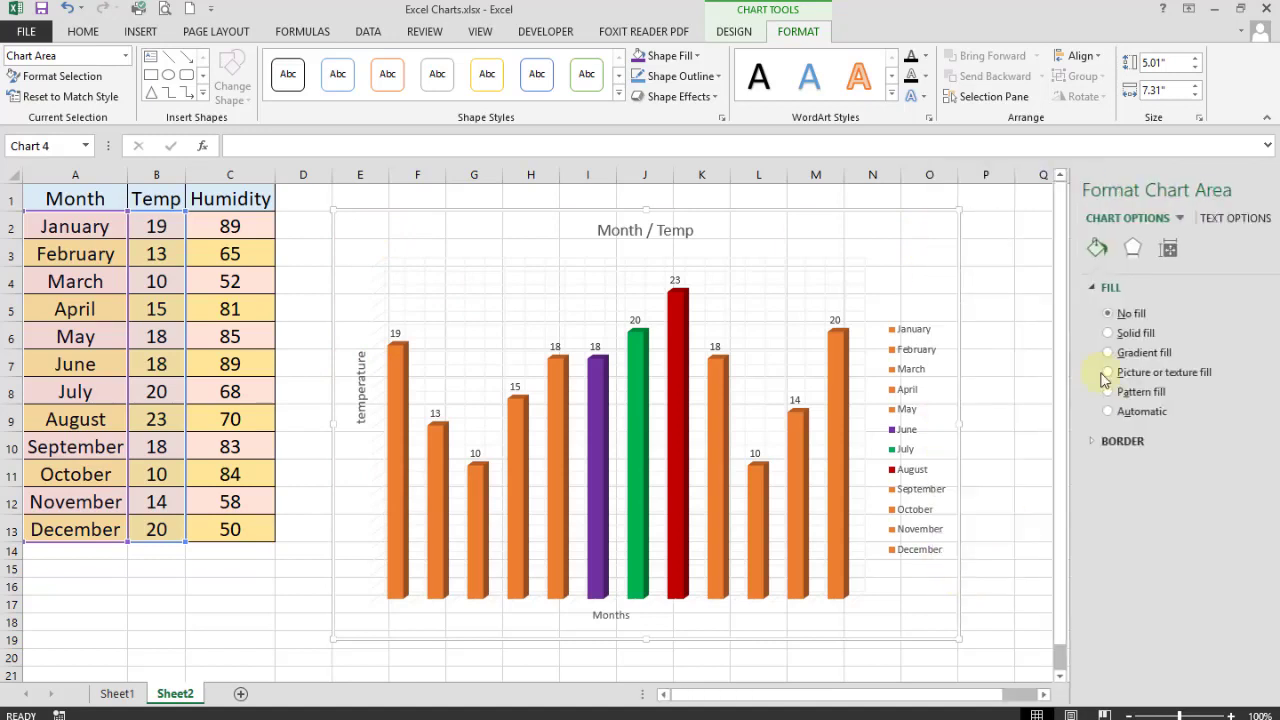
left_click(1087, 335)
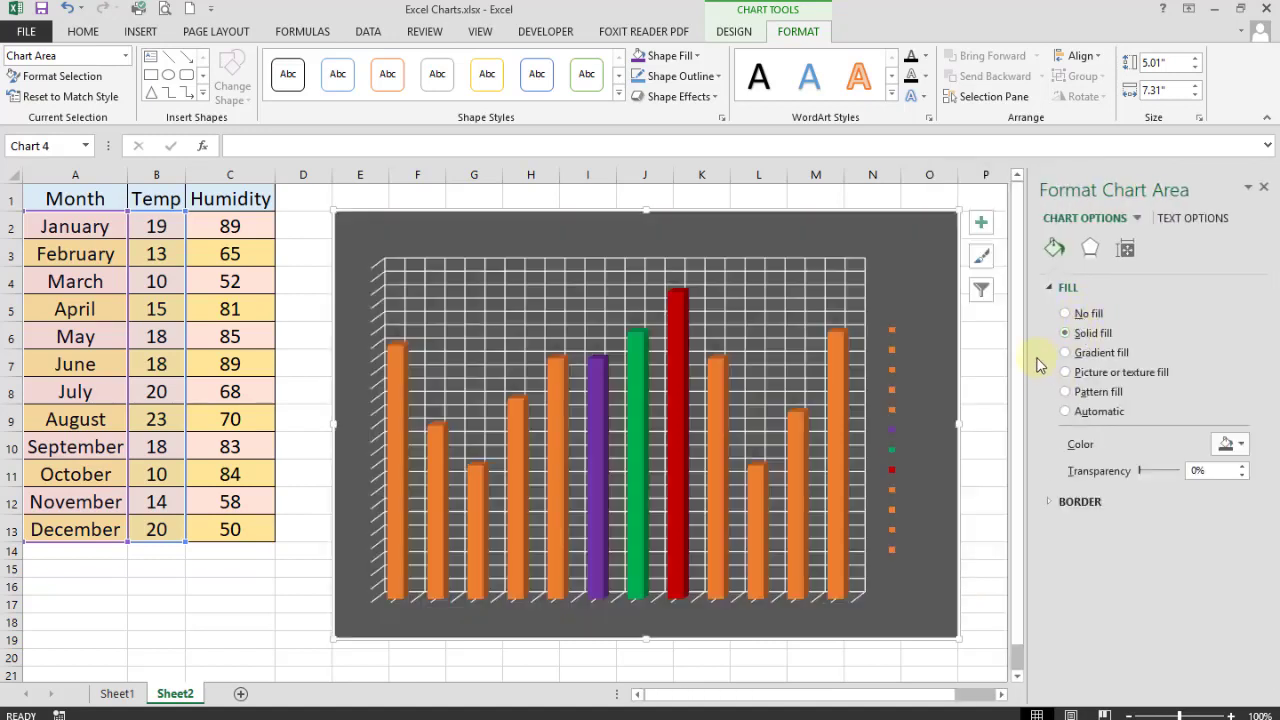
left_click(1237, 445)
left_click(1132, 486)
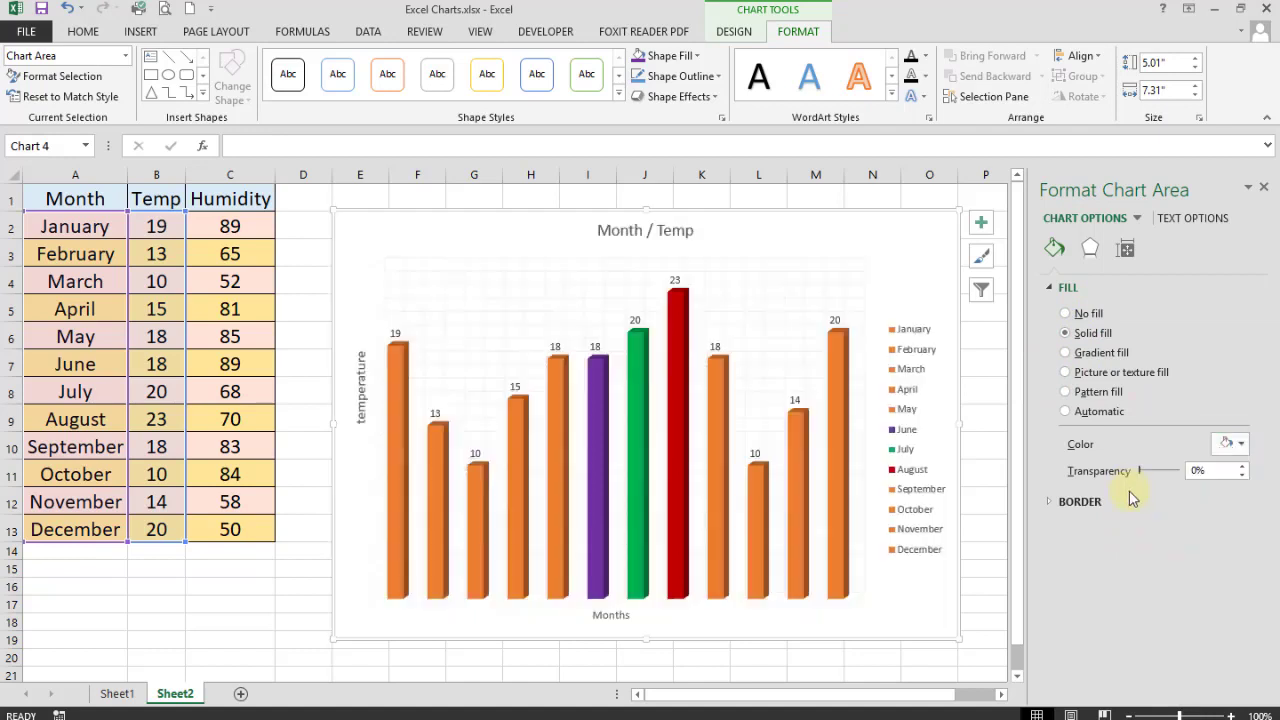
left_click(980, 331)
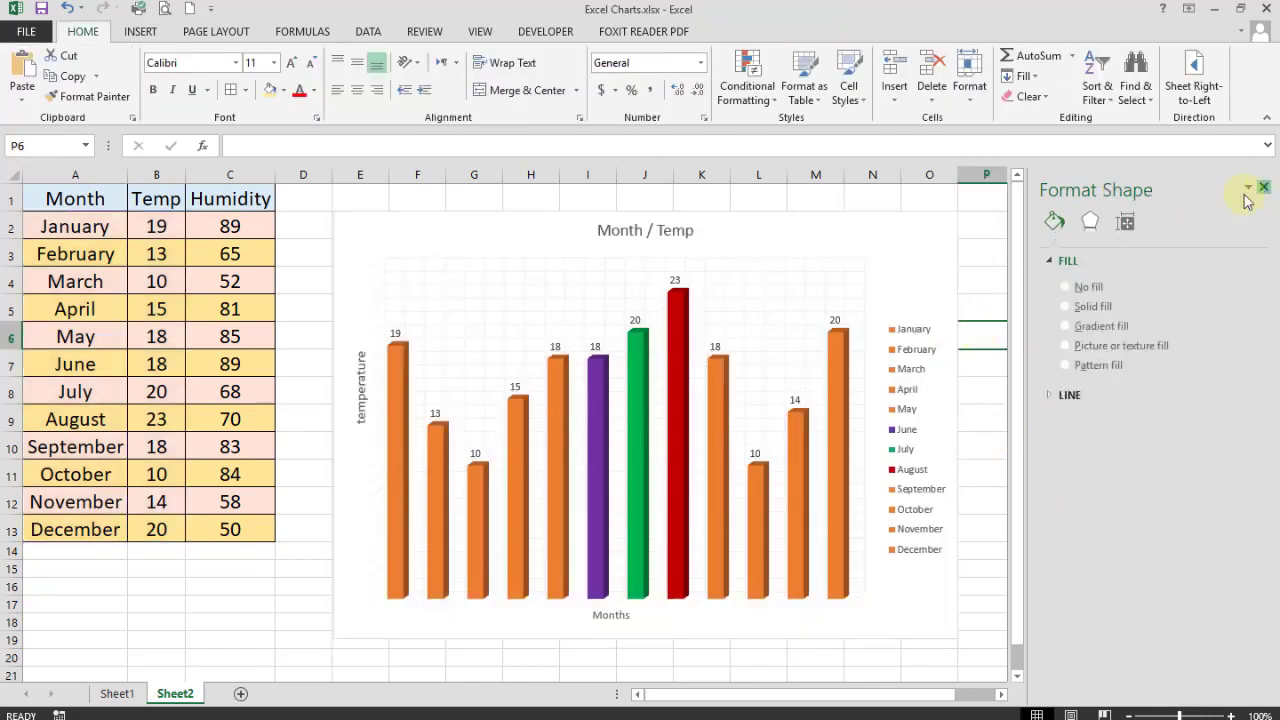
- Close the format pane and switch the Month / Temp chart to a Line chart
left_click(1263, 187)
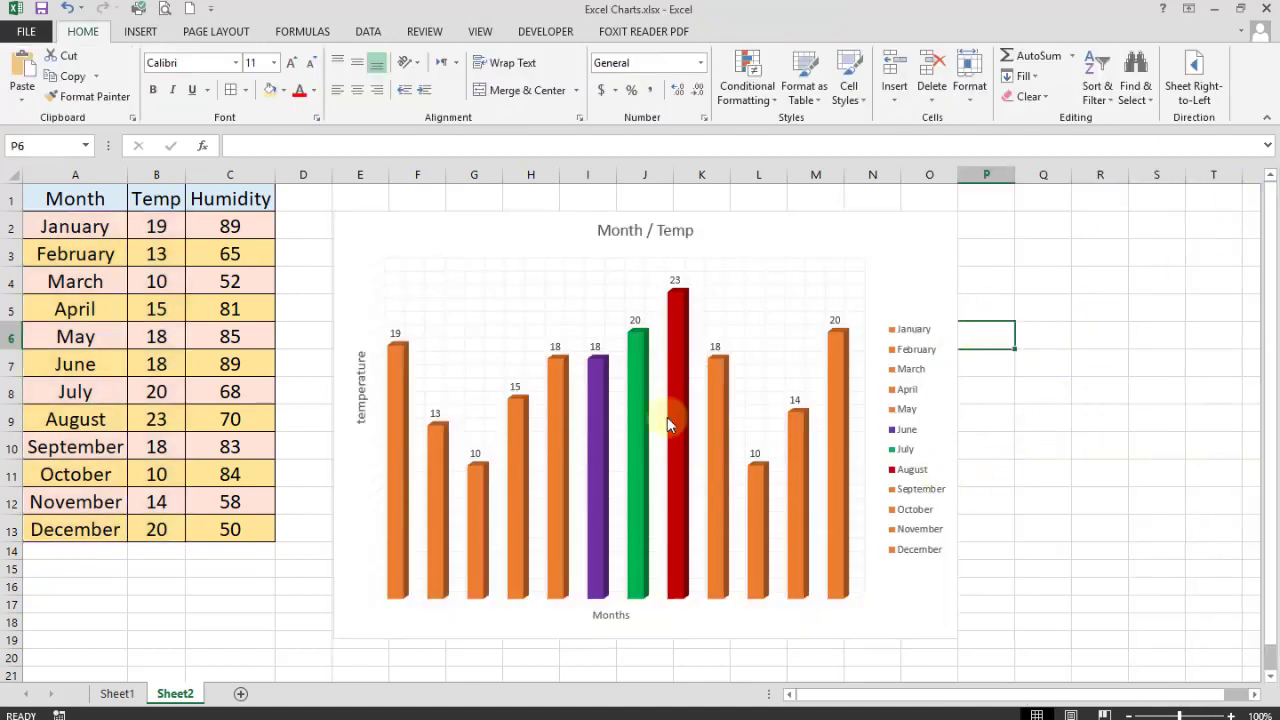
left_click(872, 466)
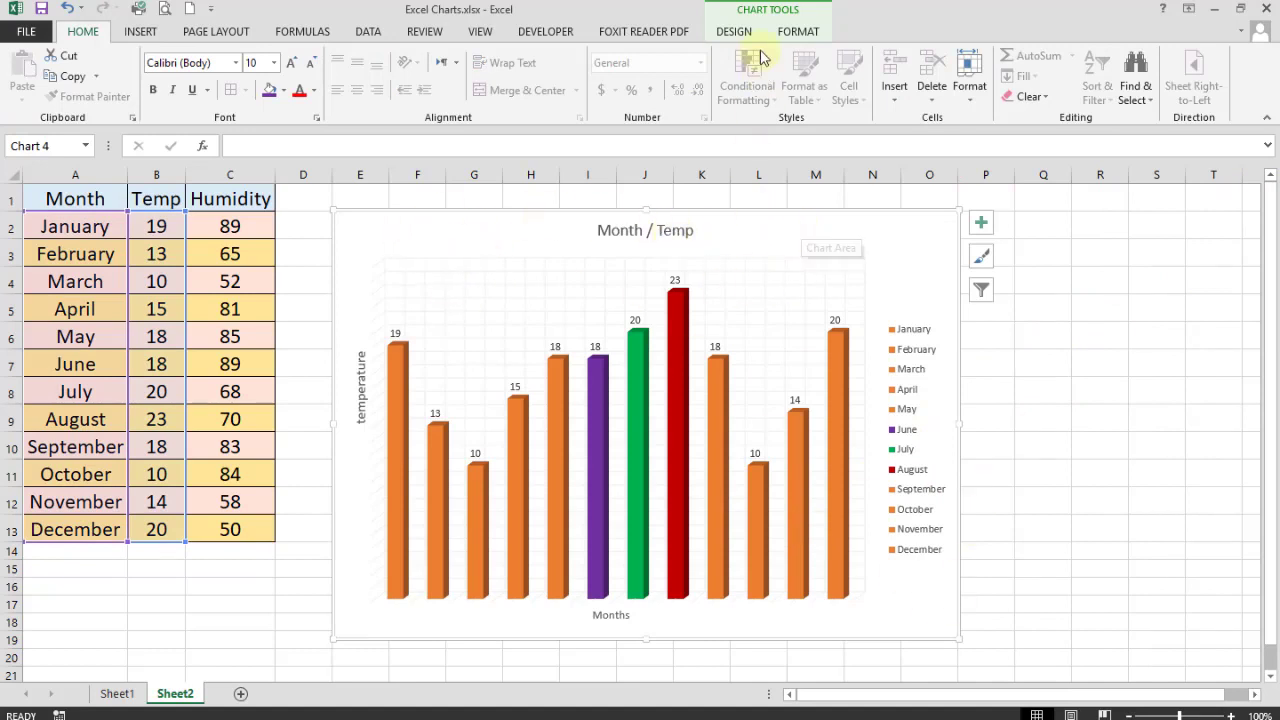
left_click(733, 32)
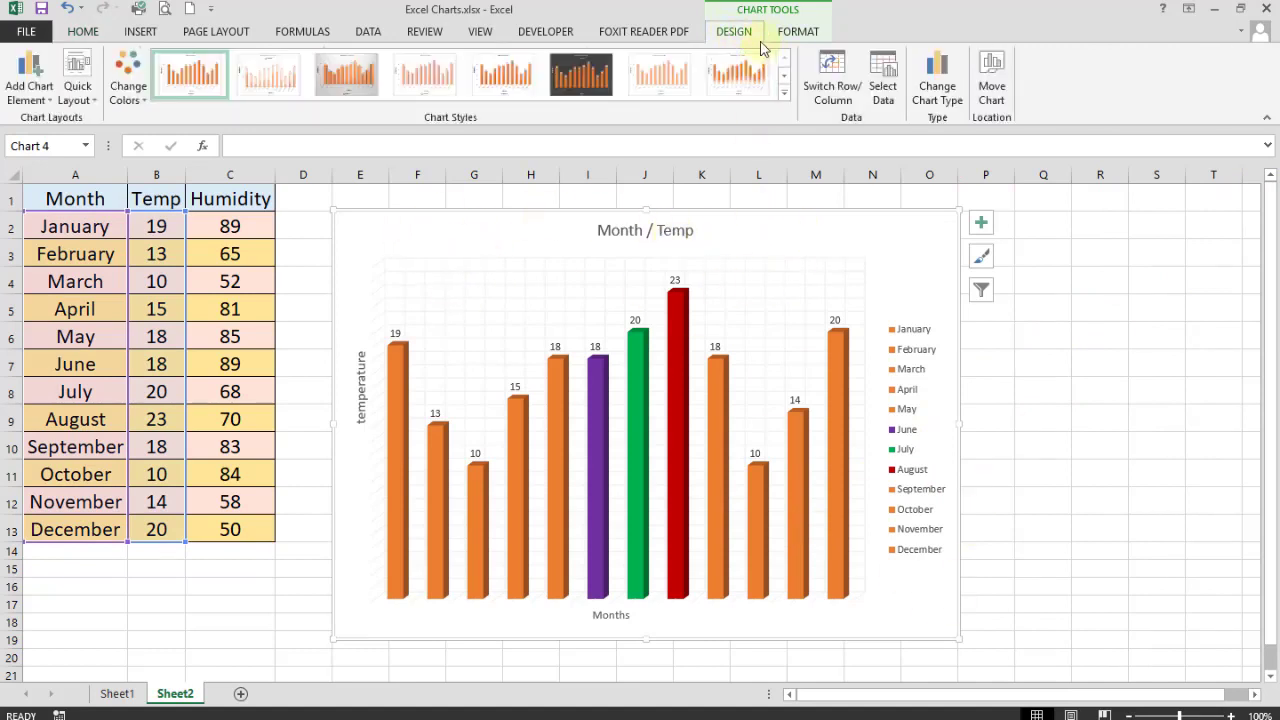
left_click(937, 95)
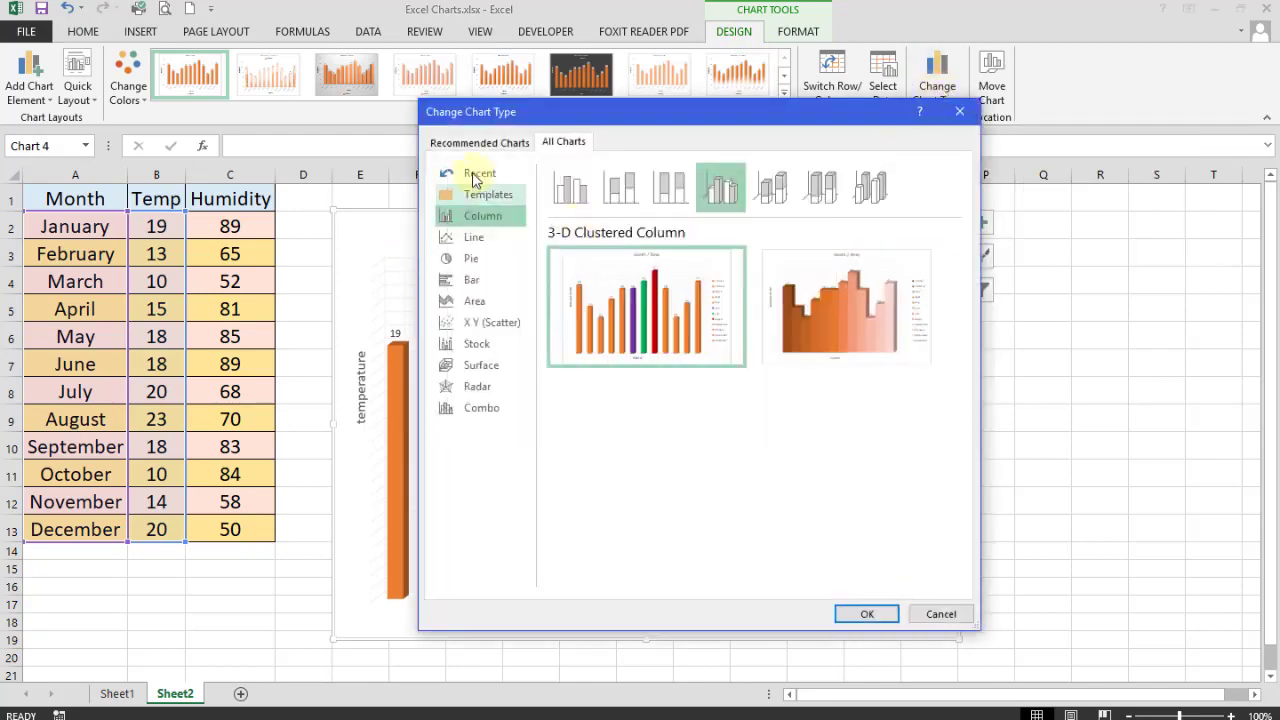
left_click(475, 240)
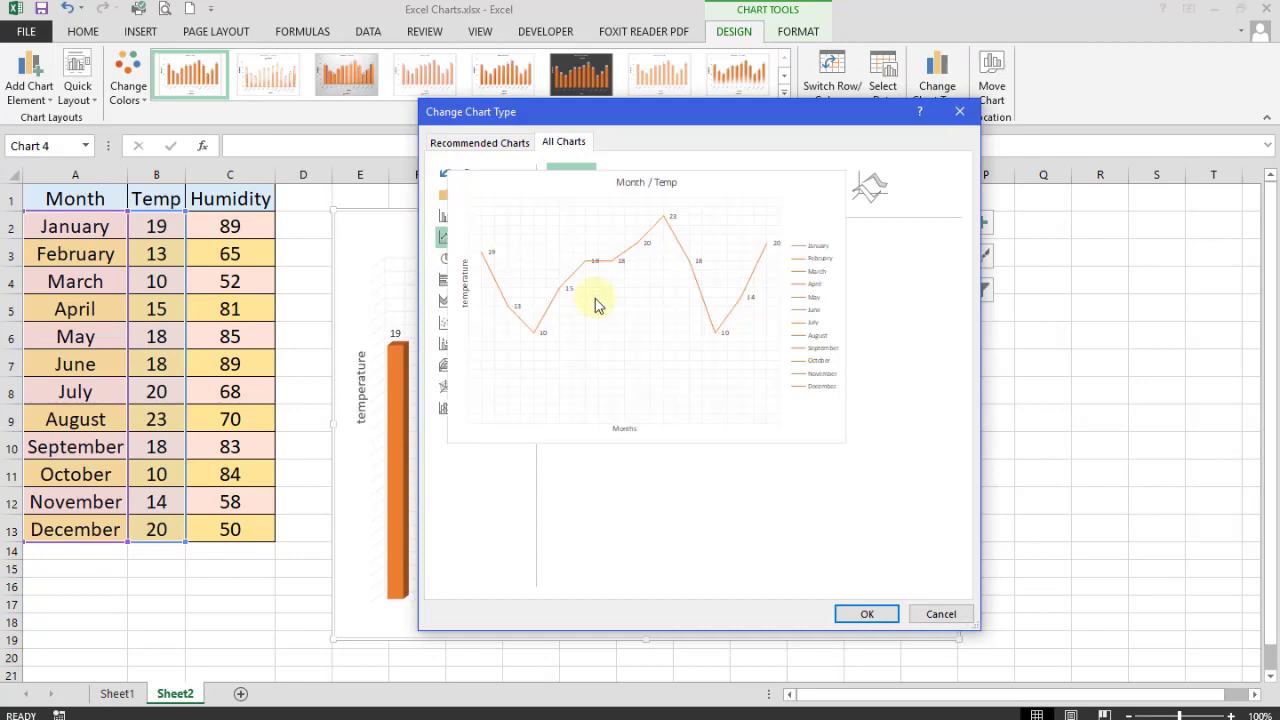
left_click(866, 616)
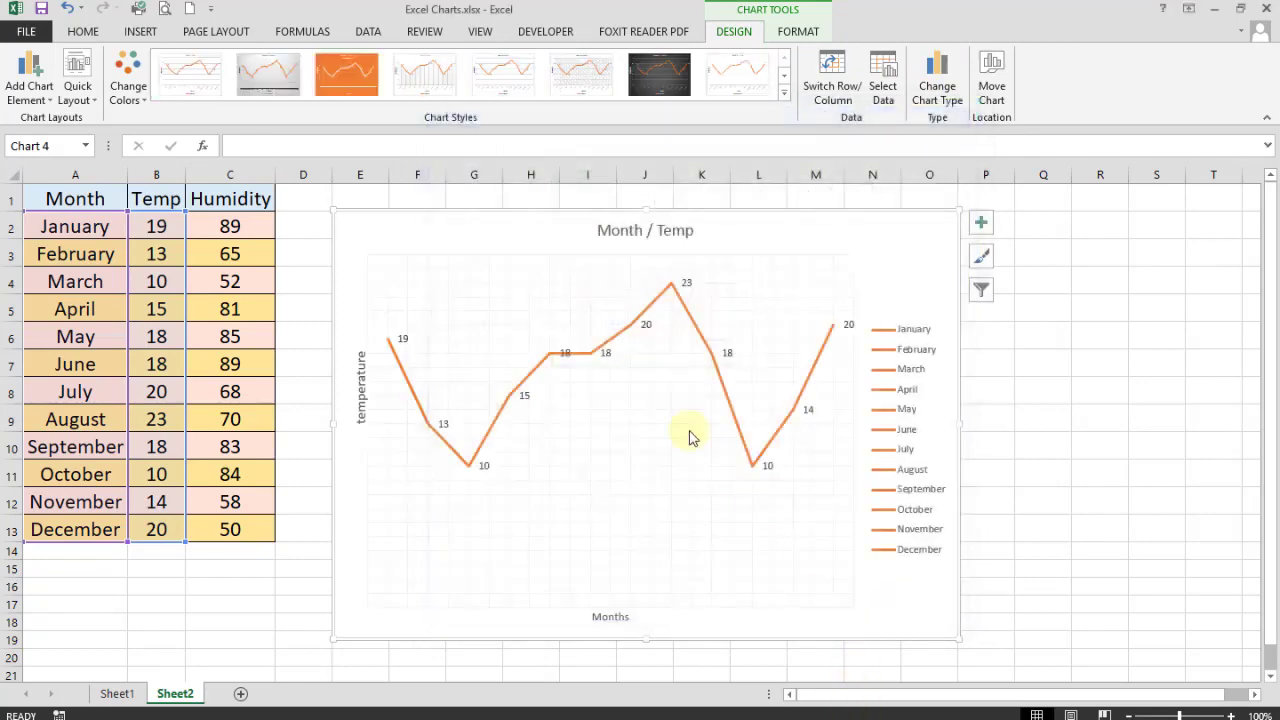
- Change the chart to a flat 2-D Pie after previewing the 3-D Pie
left_click(945, 88)
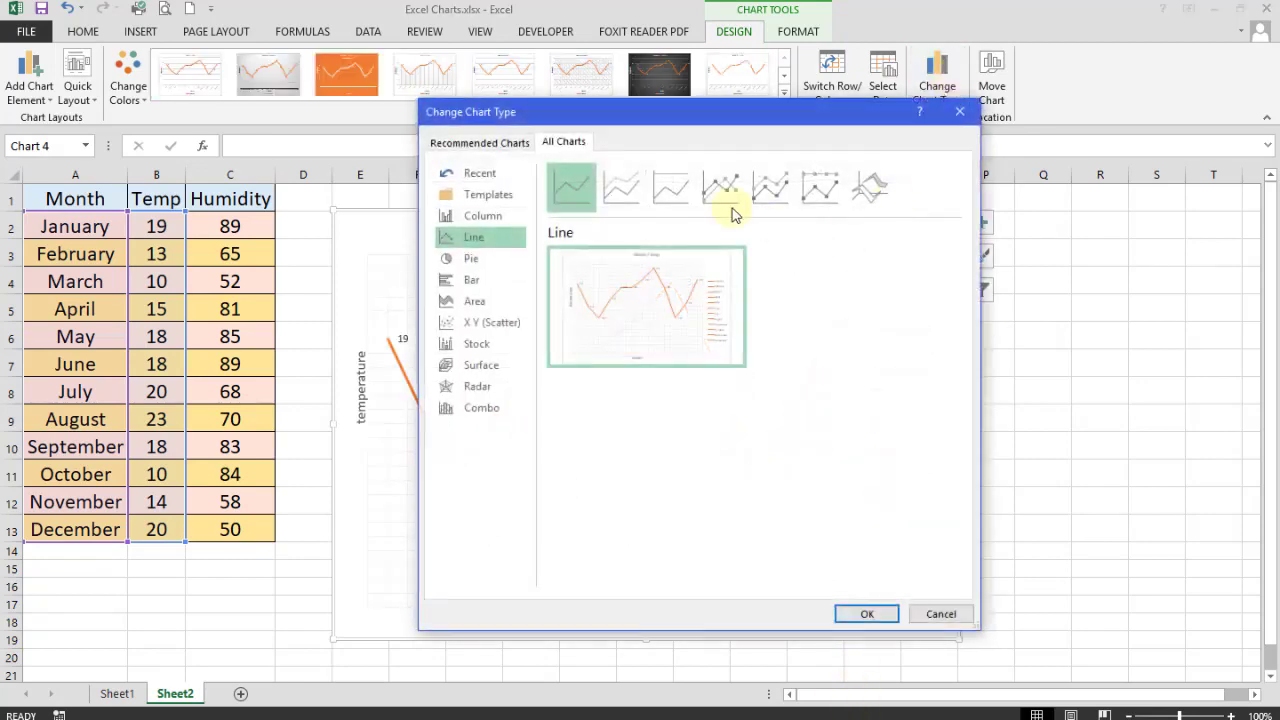
left_click(503, 262)
left_click(621, 187)
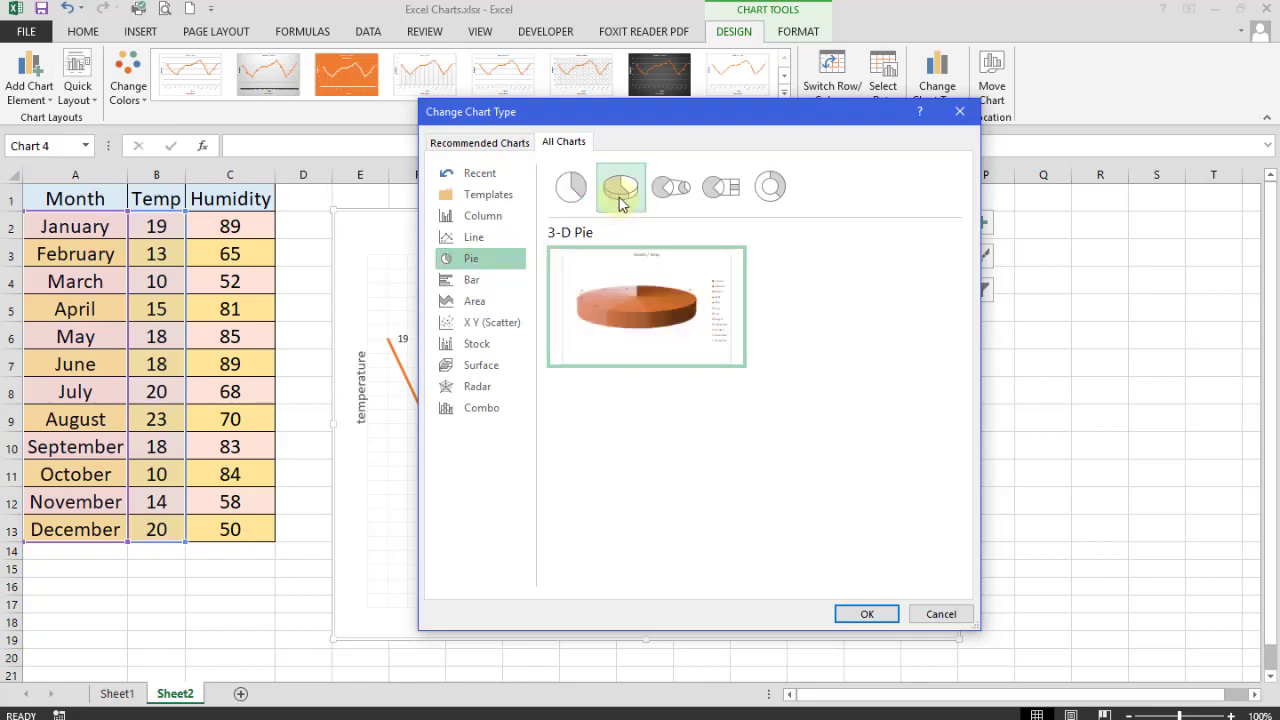
left_click(583, 197)
left_click(862, 614)
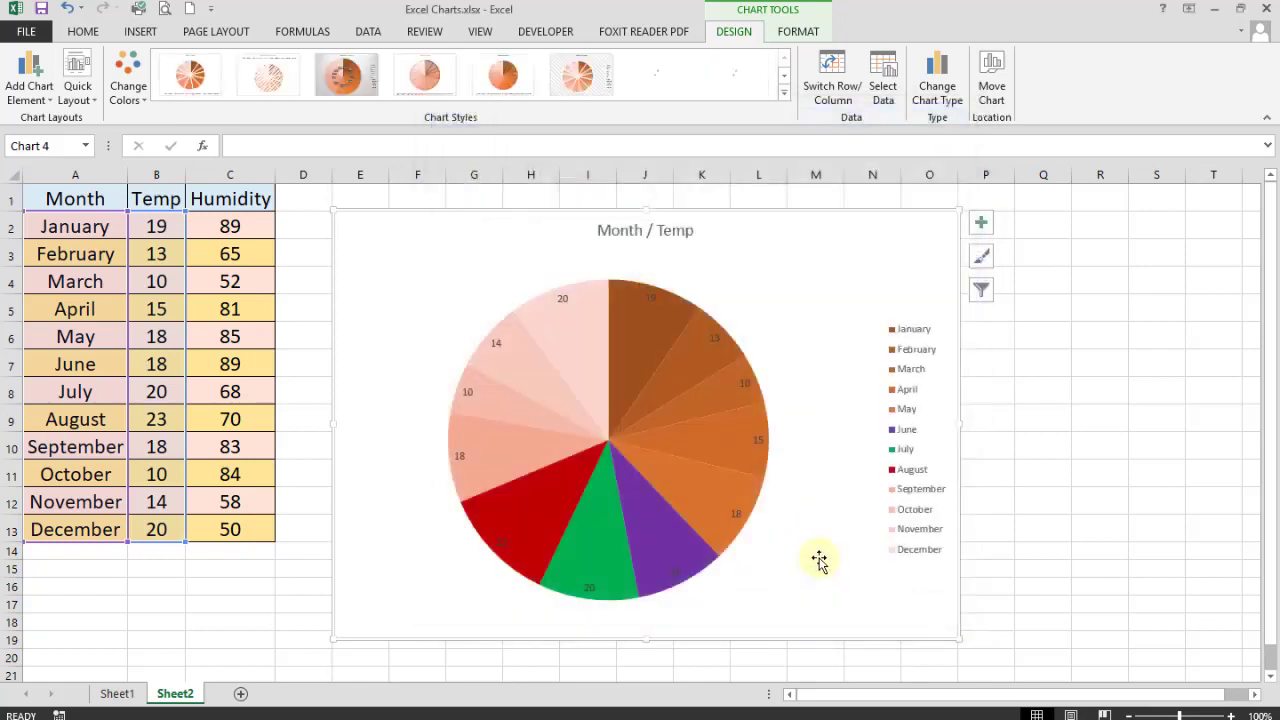
- Recolour the pie slices with the Colorful palette and reopen the chart type choices
left_click(131, 92)
left_click(194, 143)
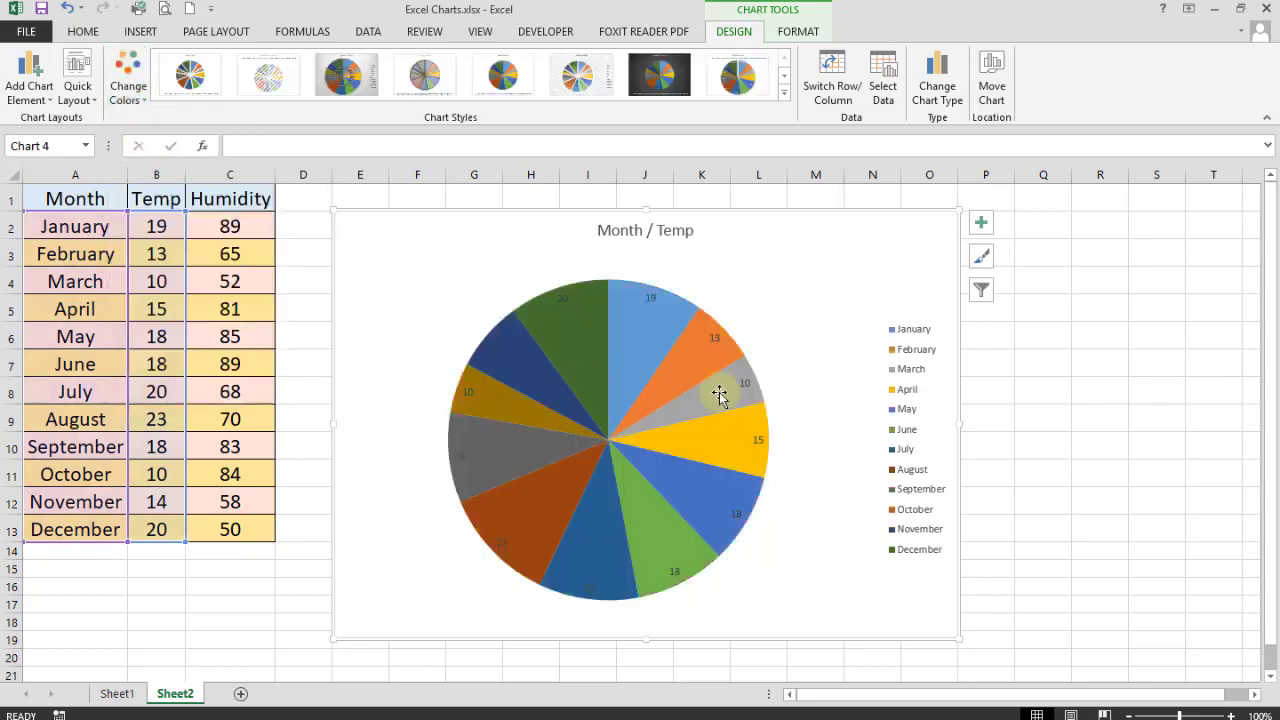
left_click(937, 88)
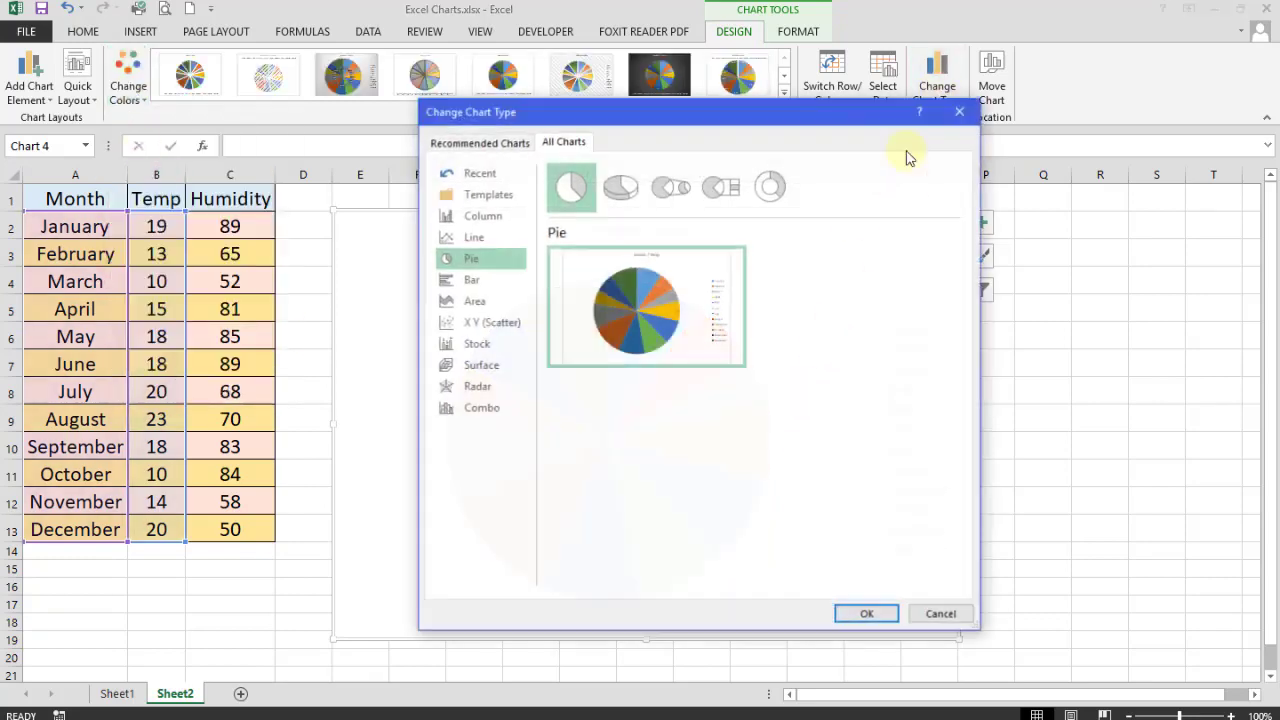
- Preview the Area, Scatter, Stock, Surface, Radar and Contour surface chart types
left_click(472, 301)
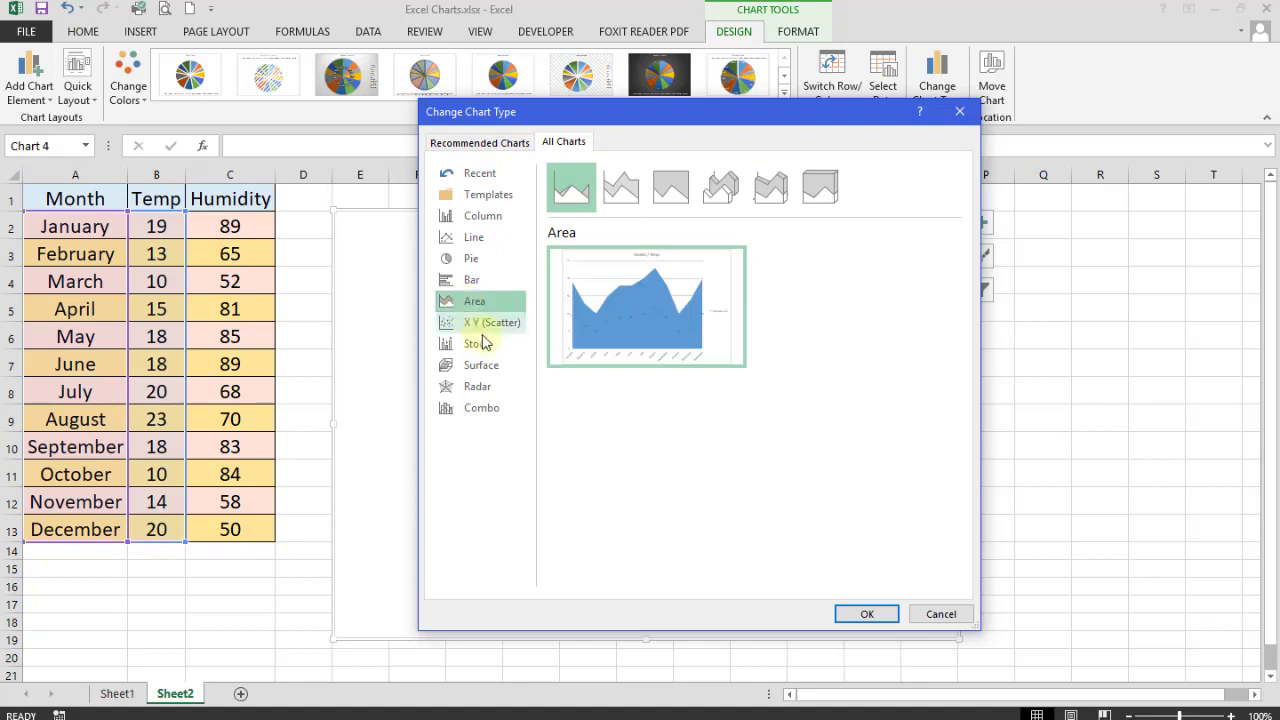
left_click(482, 325)
left_click(480, 343)
left_click(480, 365)
left_click(478, 387)
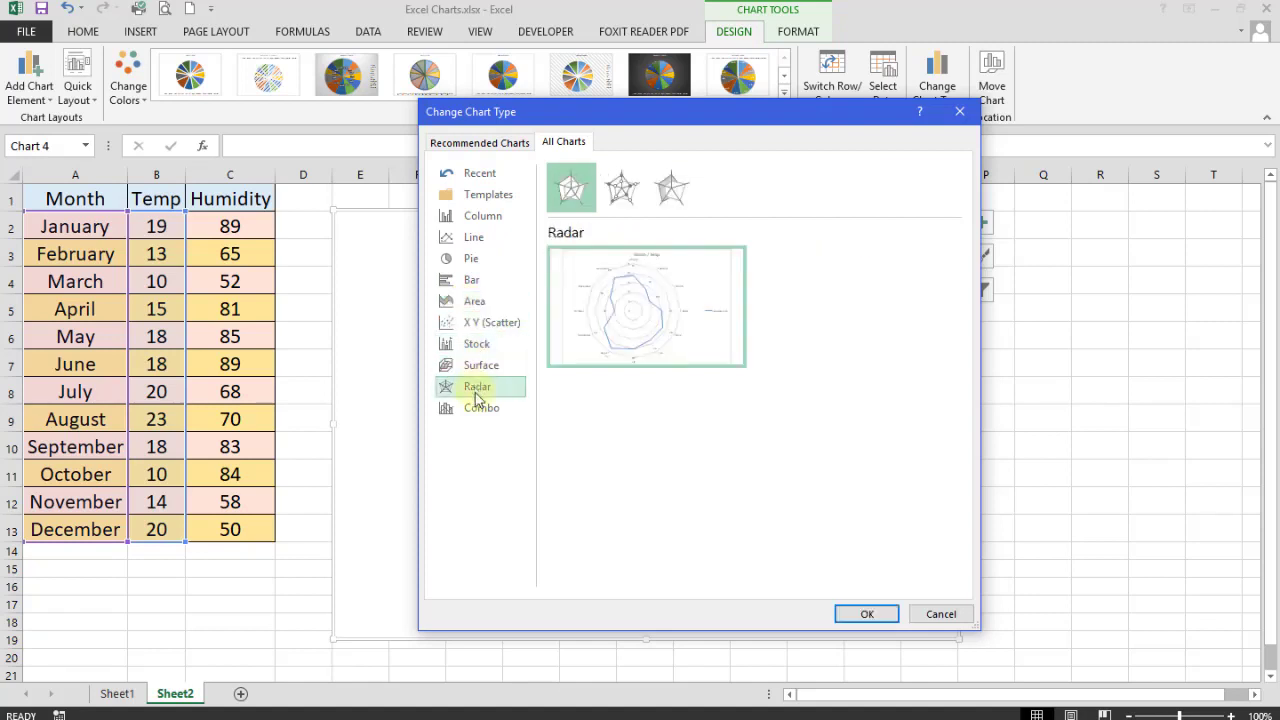
left_click(480, 365)
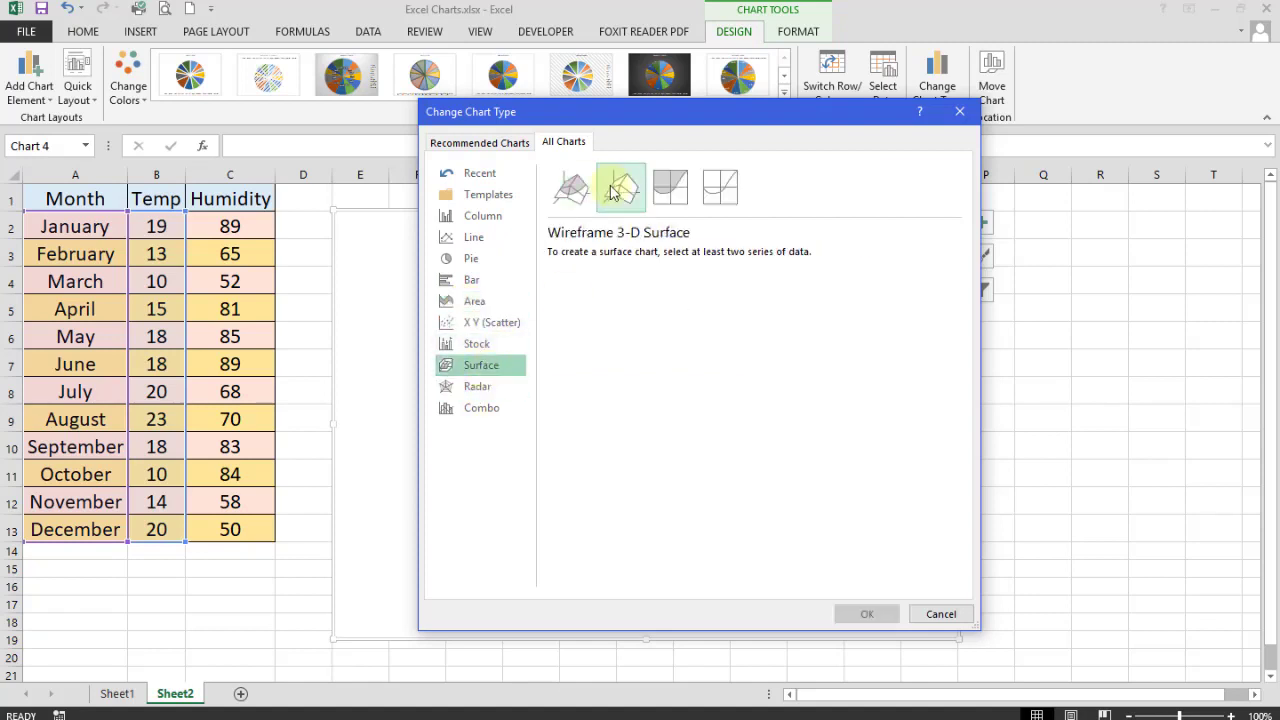
left_click(670, 187)
left_click(720, 187)
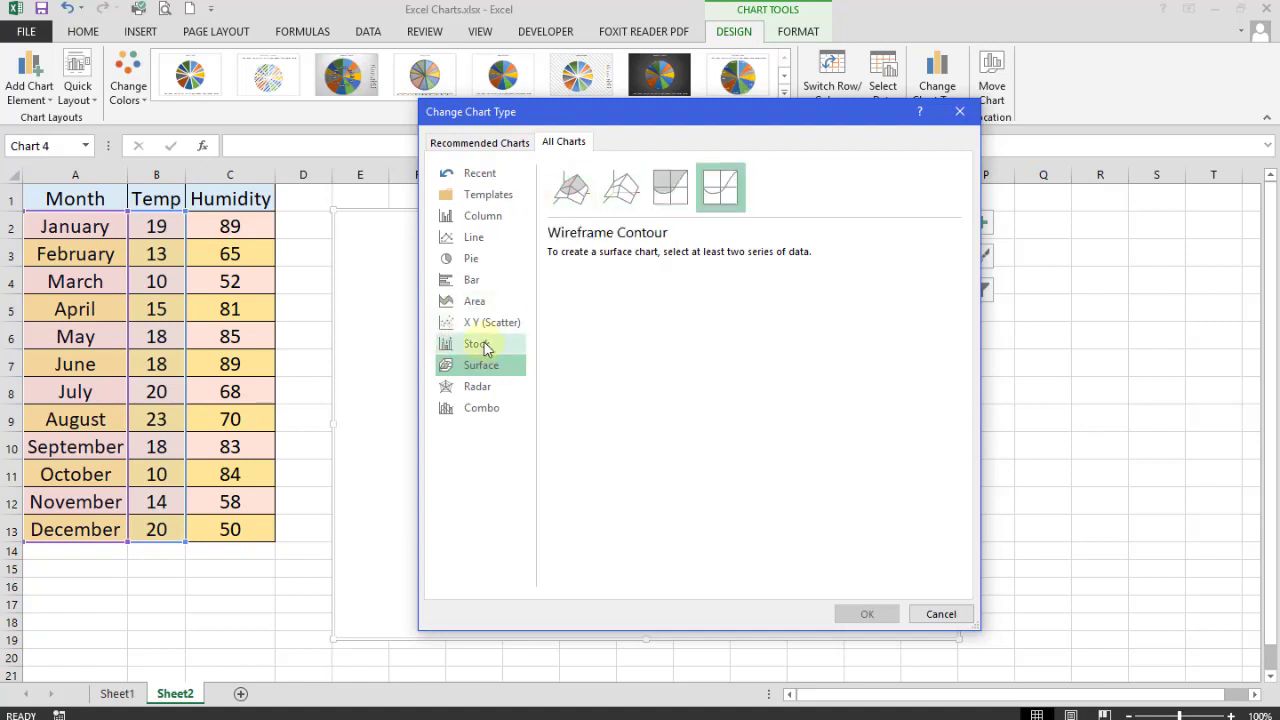
left_click(482, 341)
- Apply an X Y Scatter chart with smooth lines and markers
left_click(485, 324)
left_click(620, 187)
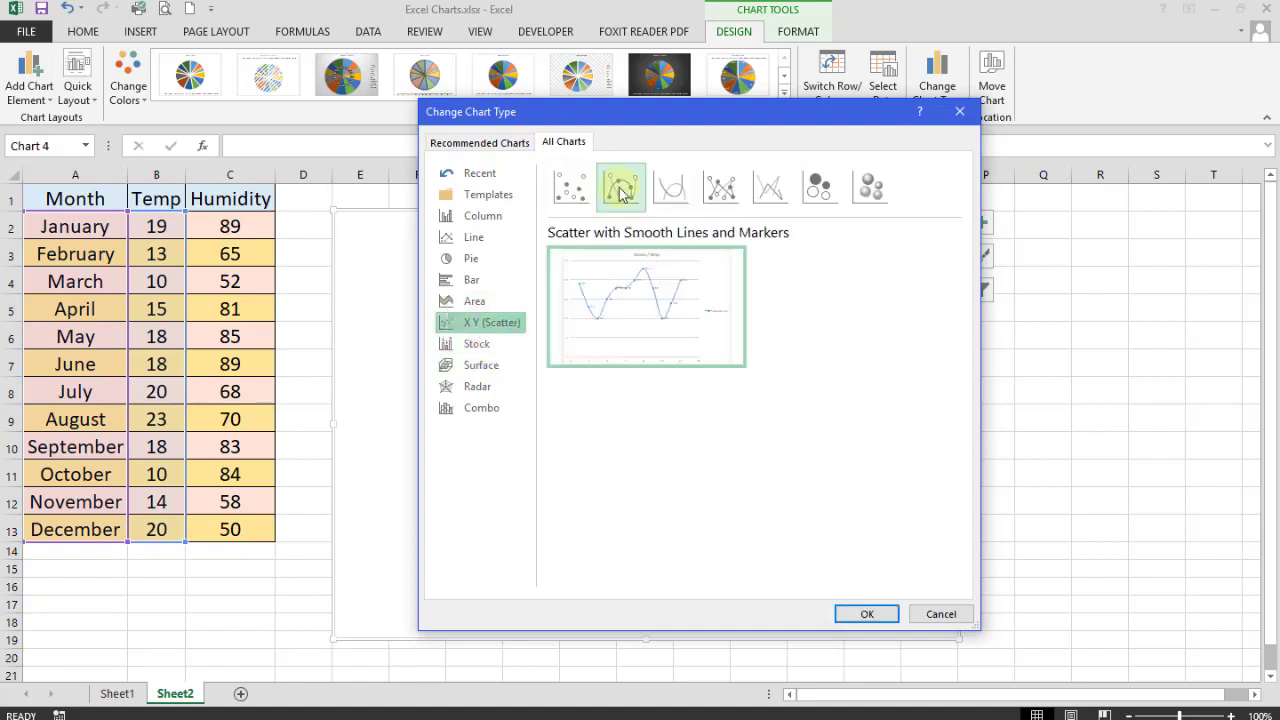
left_click(686, 190)
left_click(620, 187)
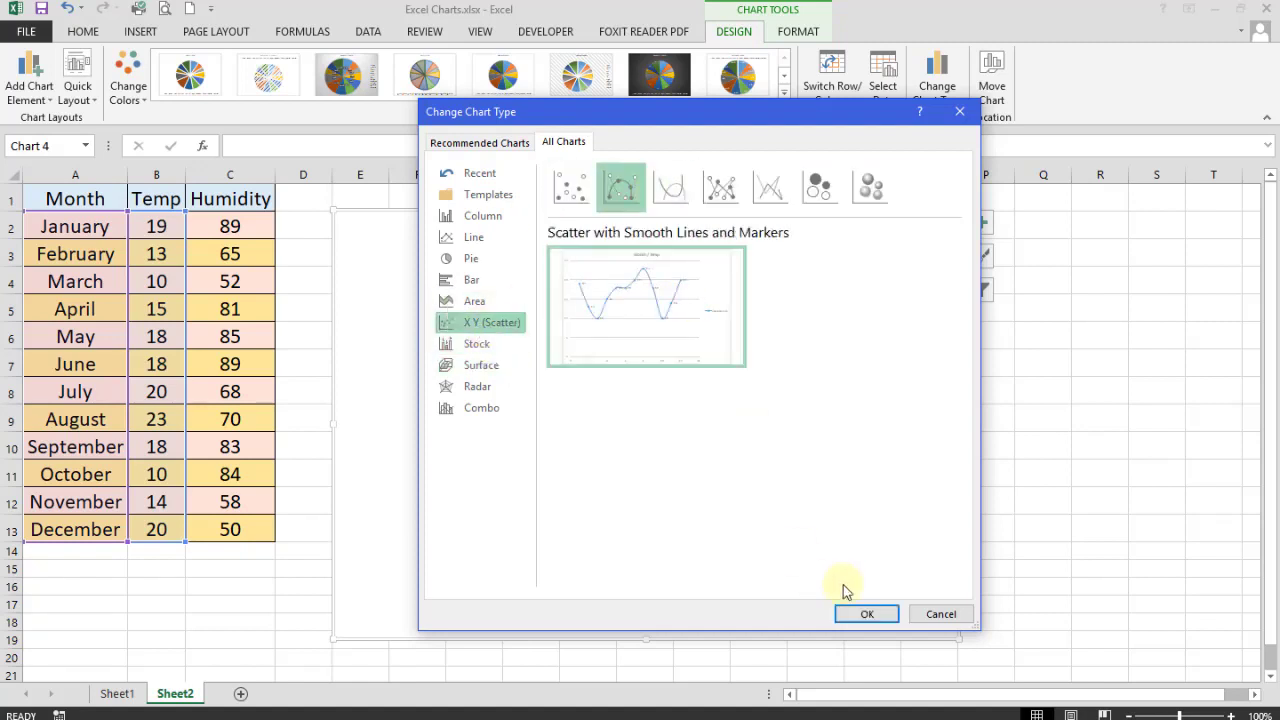
left_click(864, 614)
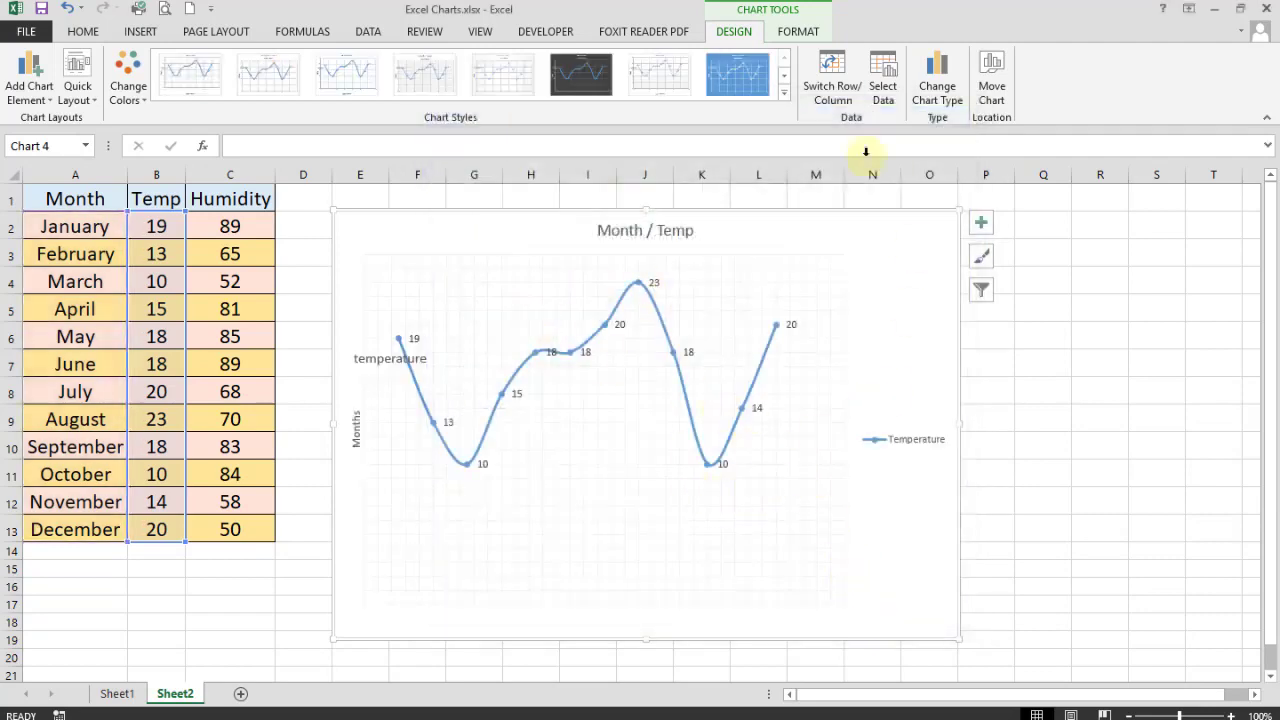
- Change the chart to the multicoloured Clustered Column variant
left_click(937, 86)
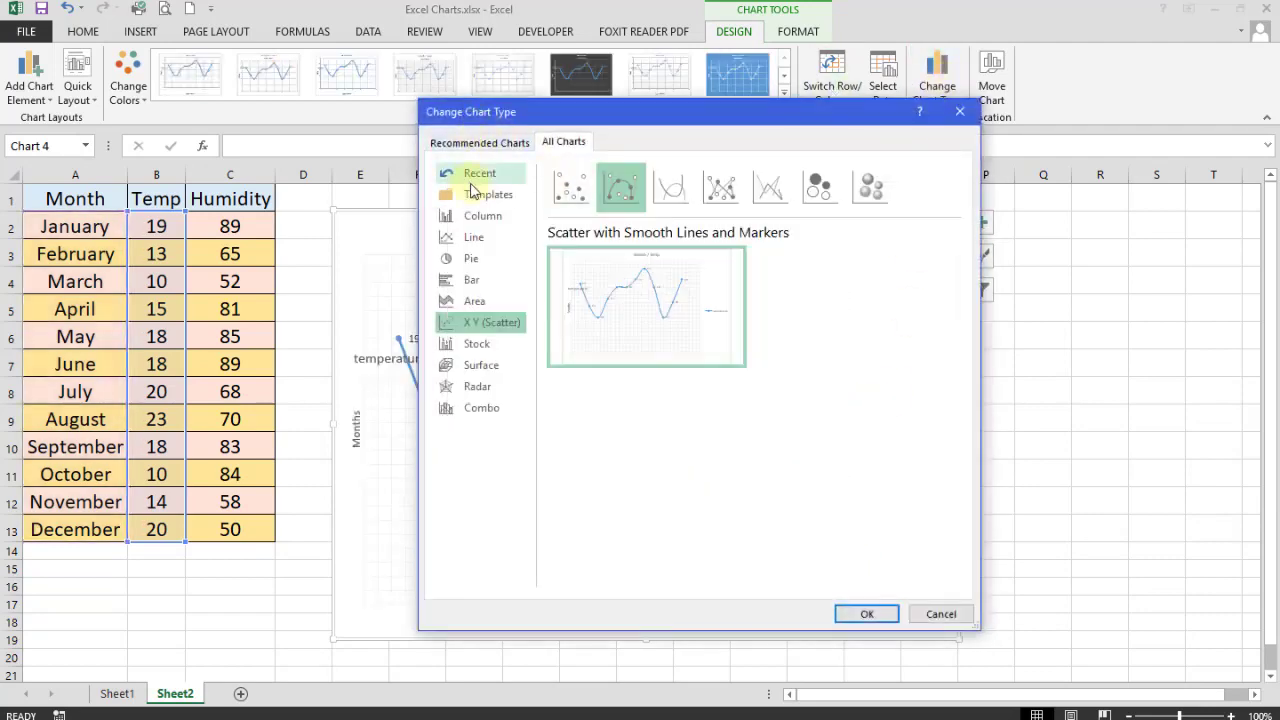
left_click(482, 215)
left_click(472, 240)
left_click(476, 218)
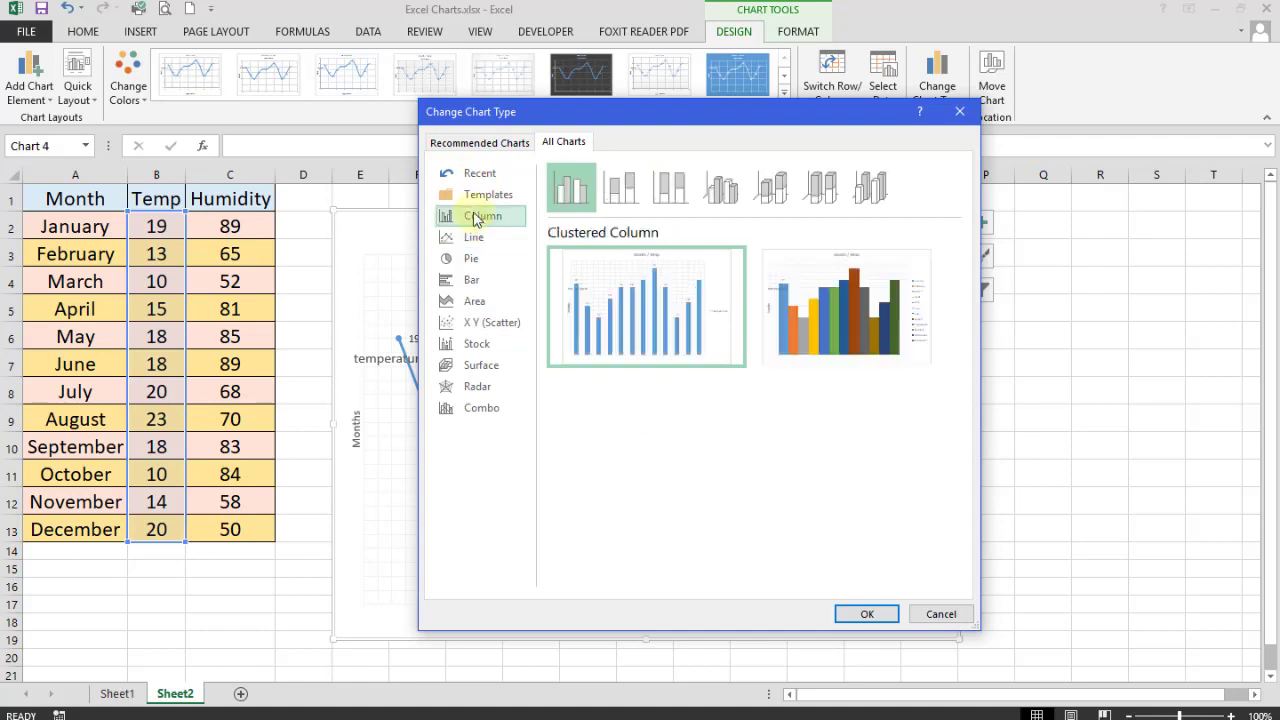
left_click(780, 323)
left_click(866, 614)
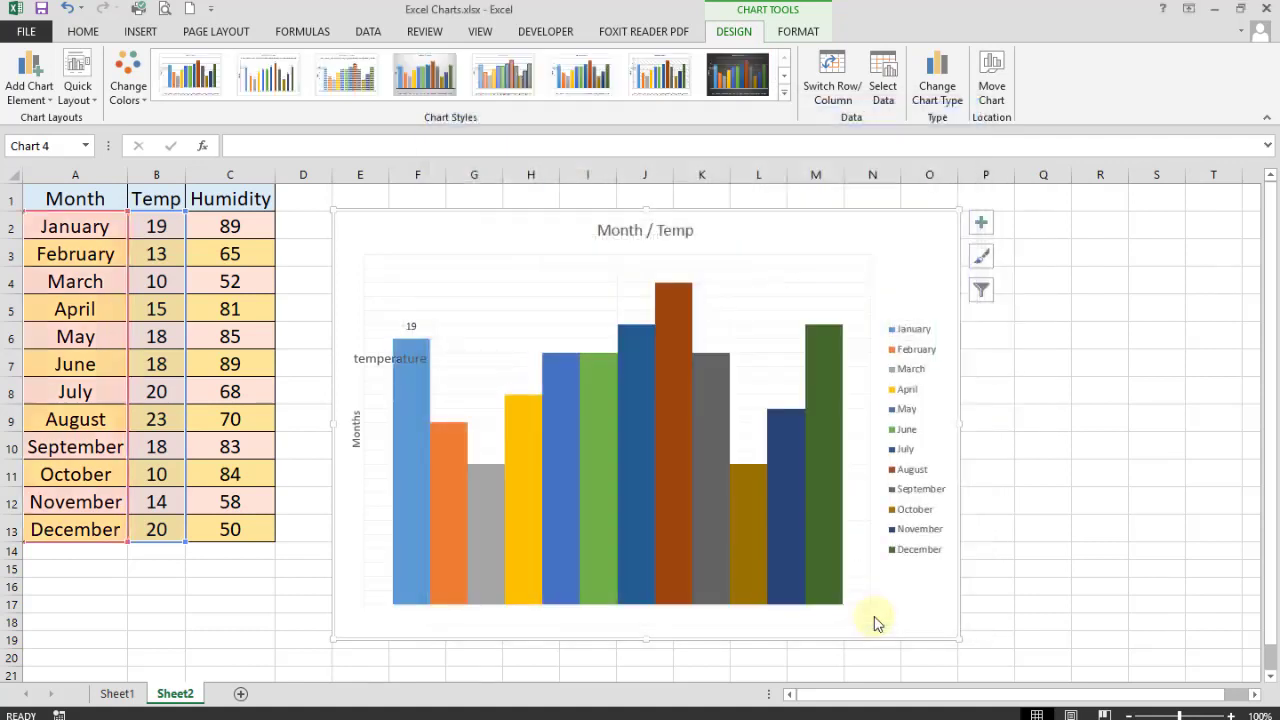
left_click(1077, 440)
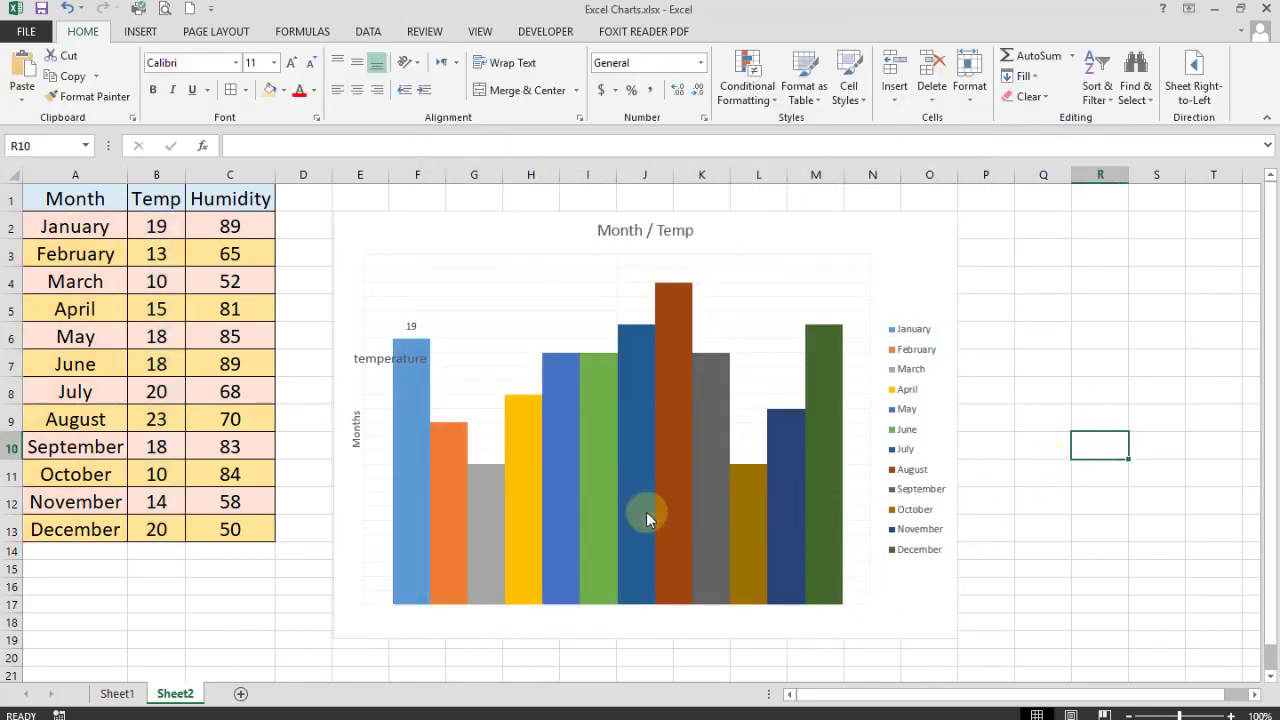